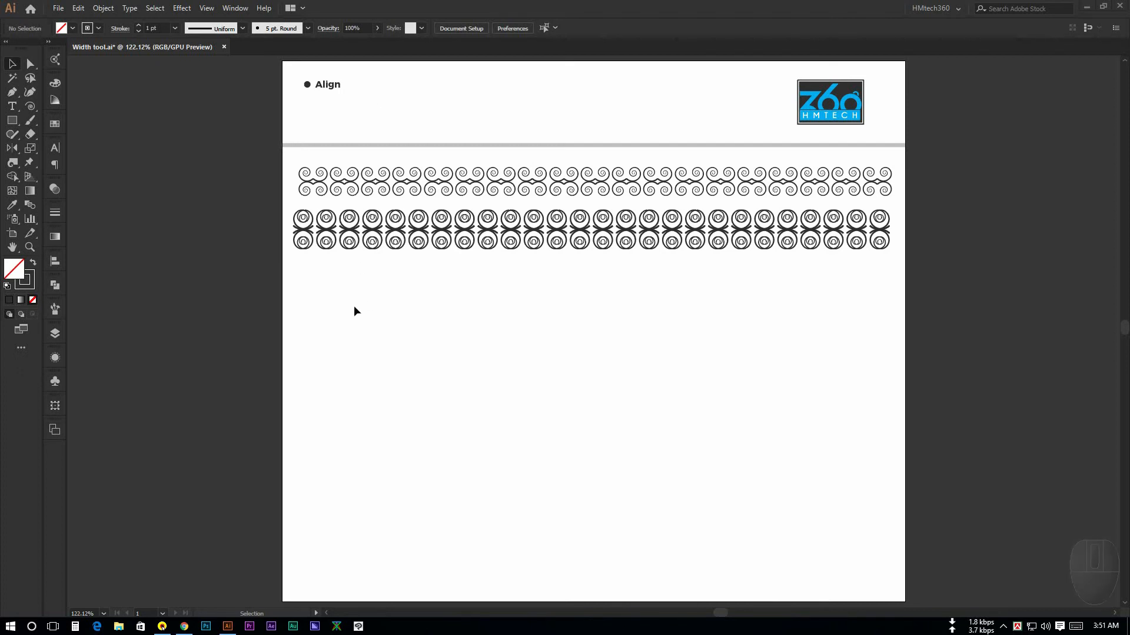
Step: Display the Align panel and expand it to show the Distribute Spacing and Align To options
left_click(54, 260)
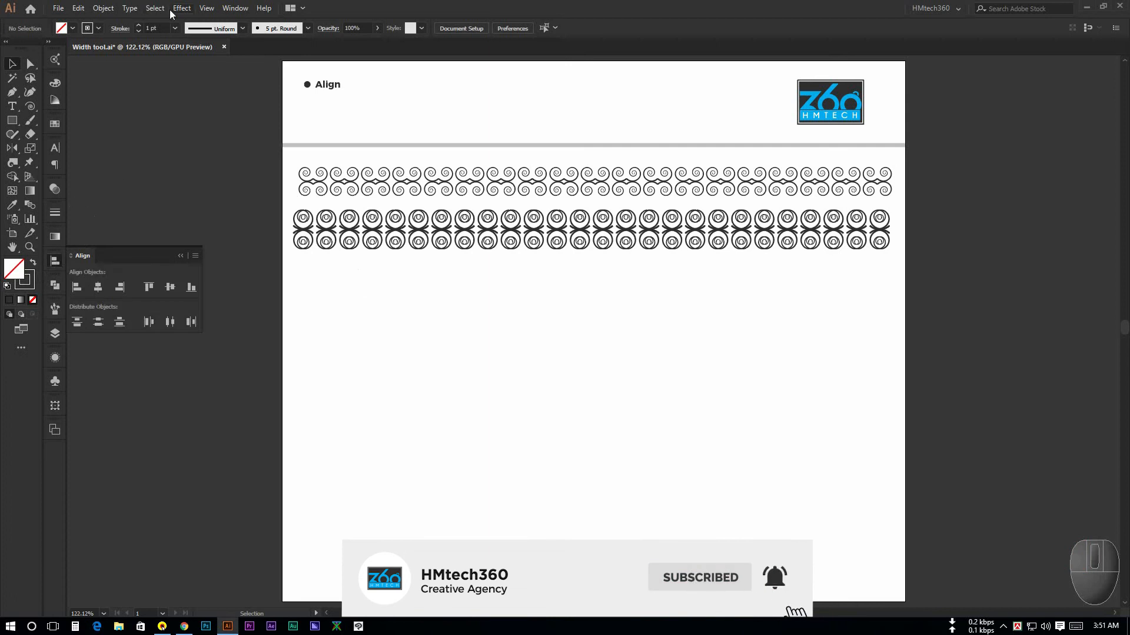
left_click(243, 10)
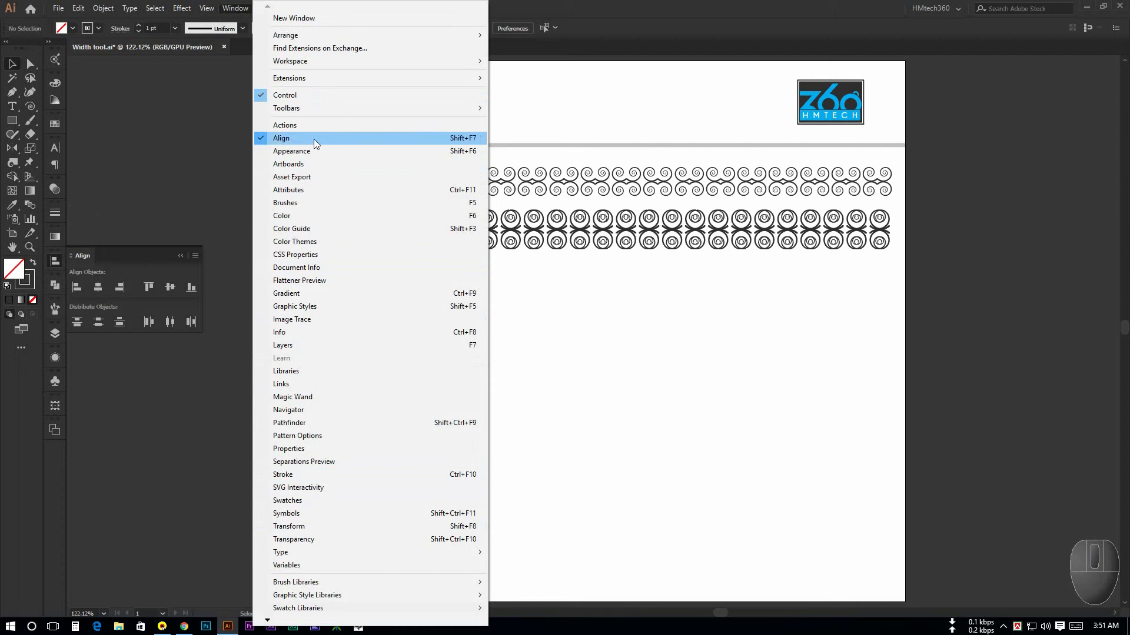
left_click(463, 137)
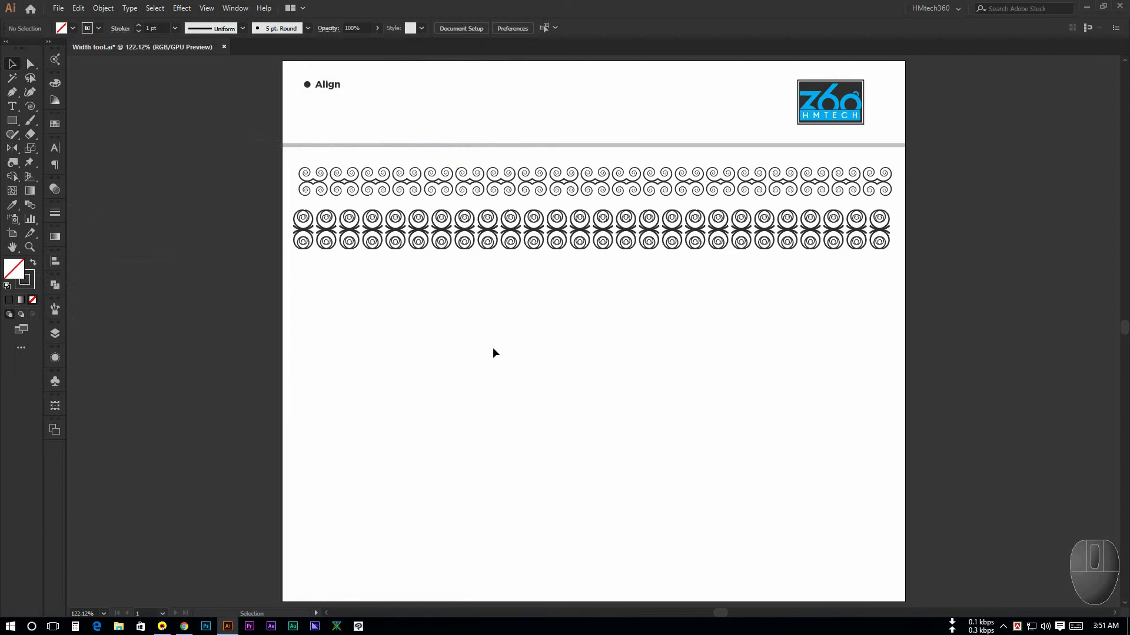
key("shift+F7")
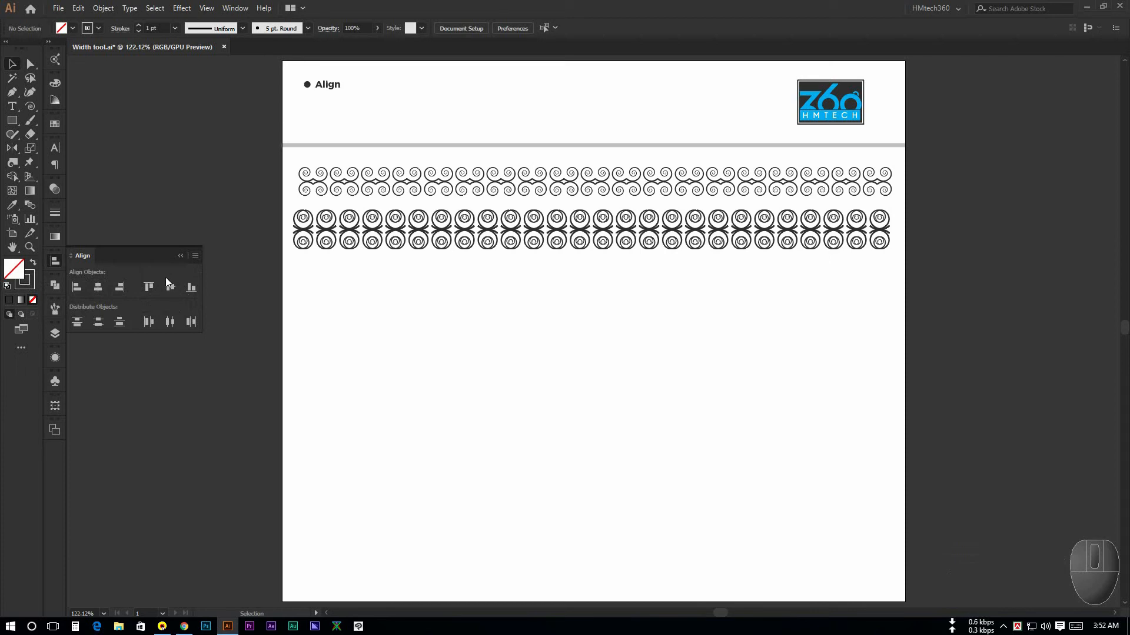
left_click(198, 256)
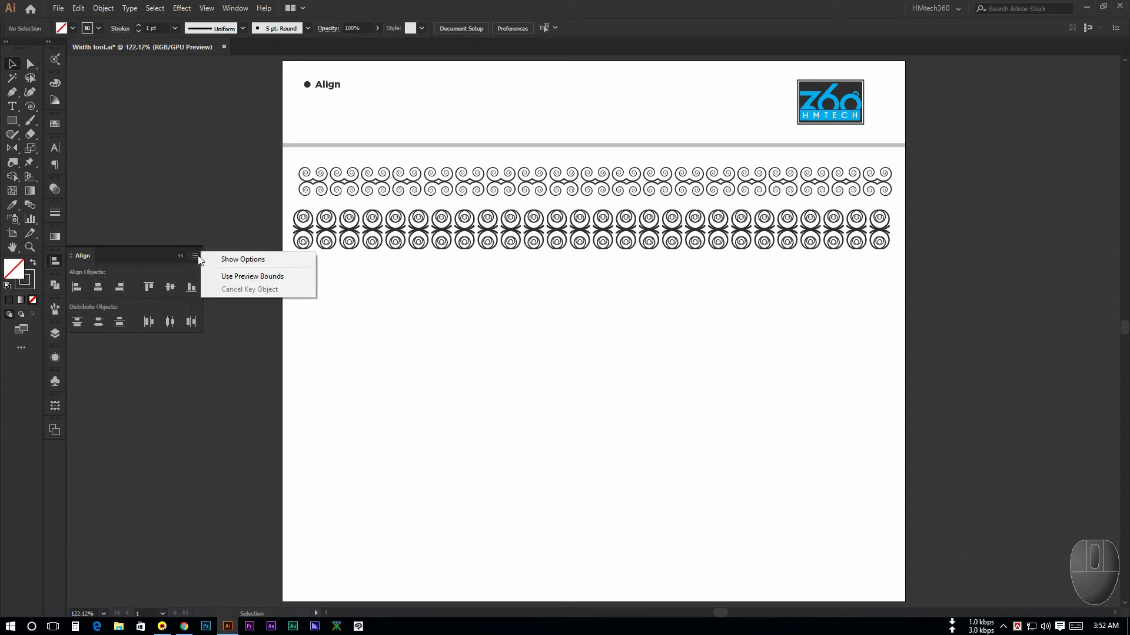
left_click(244, 263)
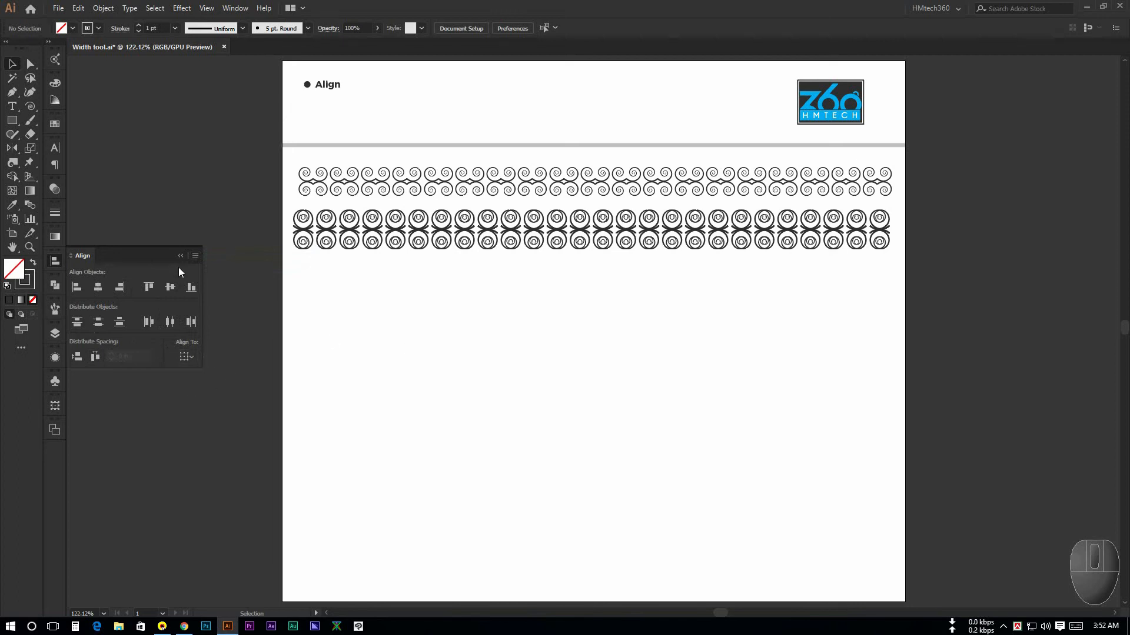
Step: Examine the two ornamental border rows beneath the Align heading at close range and as a whole
key("space")
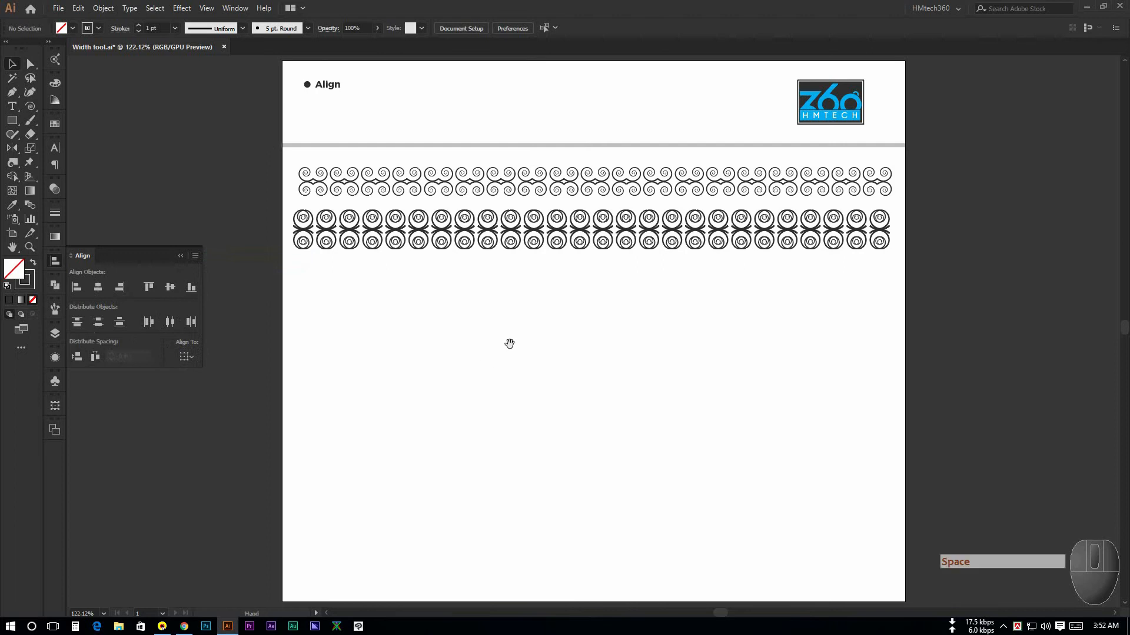
left_click_drag(509, 343, 492, 348)
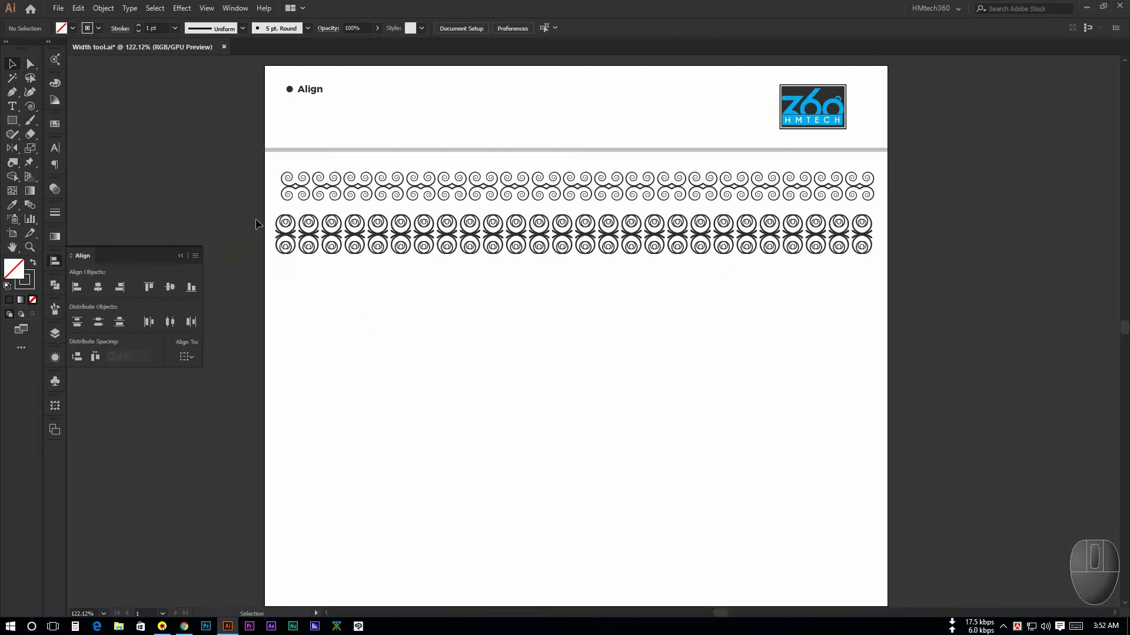
left_click_drag(255, 217, 765, 334)
left_click(765, 333)
left_click_drag(265, 167, 883, 197)
left_click(626, 281)
key("space")
left_click_drag(418, 274, 418, 277)
scroll(315, 182, "up", 4)
key("space")
left_click_drag(363, 149, 398, 177)
scroll(323, 184, "down", 2)
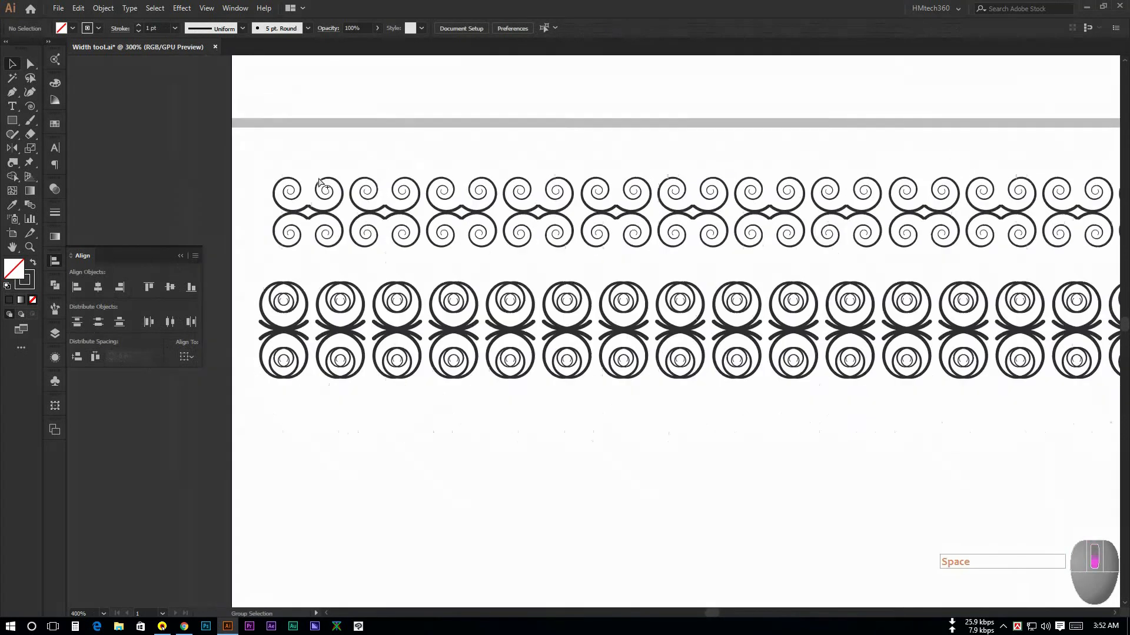
left_click_drag(266, 168, 906, 215)
scroll(877, 213, "down", 2)
left_click_drag(881, 297, 780, 296)
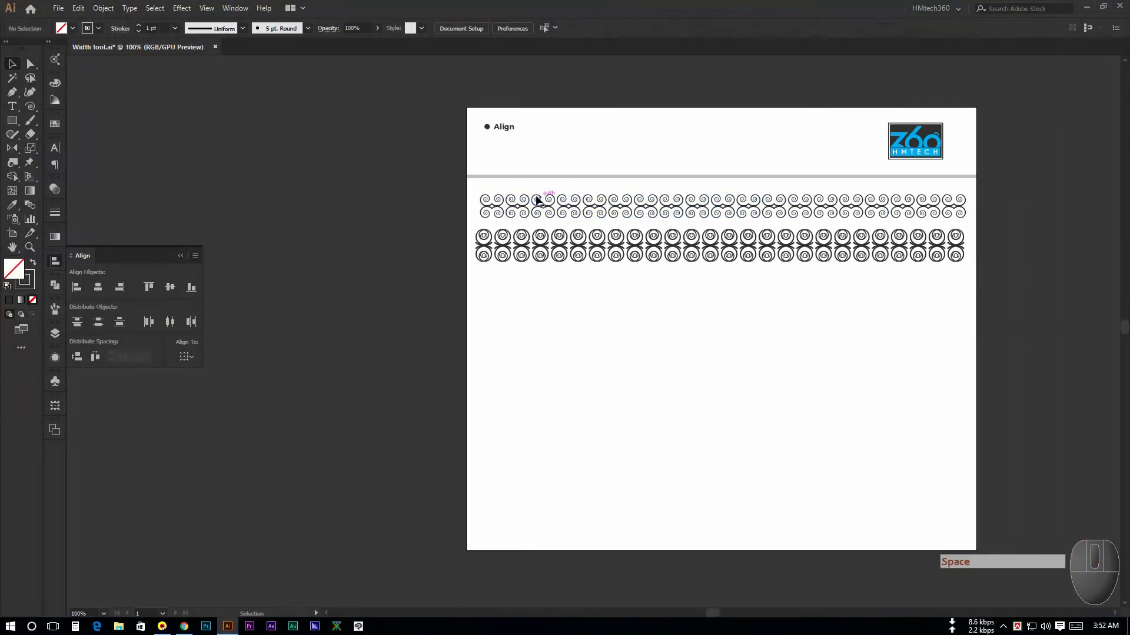
Step: Duplicate the thin spiral border row into the empty area below the thicker row
left_click_drag(472, 188, 974, 221)
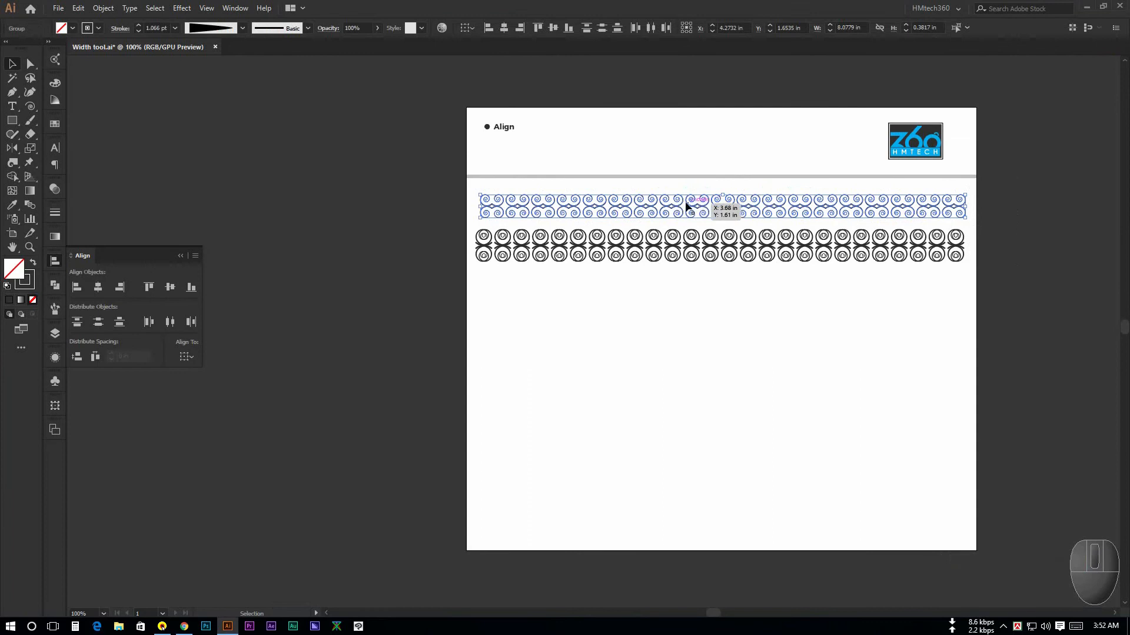
left_click_drag(673, 207, 635, 336)
left_click(688, 386)
scroll(687, 370, "up", 1)
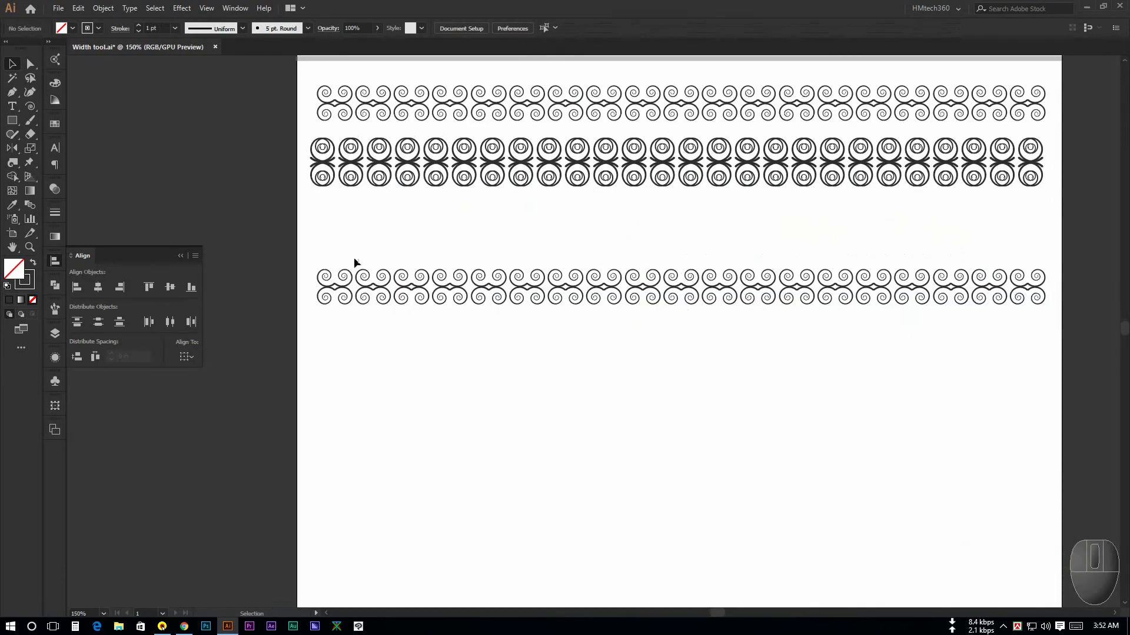
left_click(320, 270)
left_click_drag(335, 270, 346, 288)
key("ctrl+z")
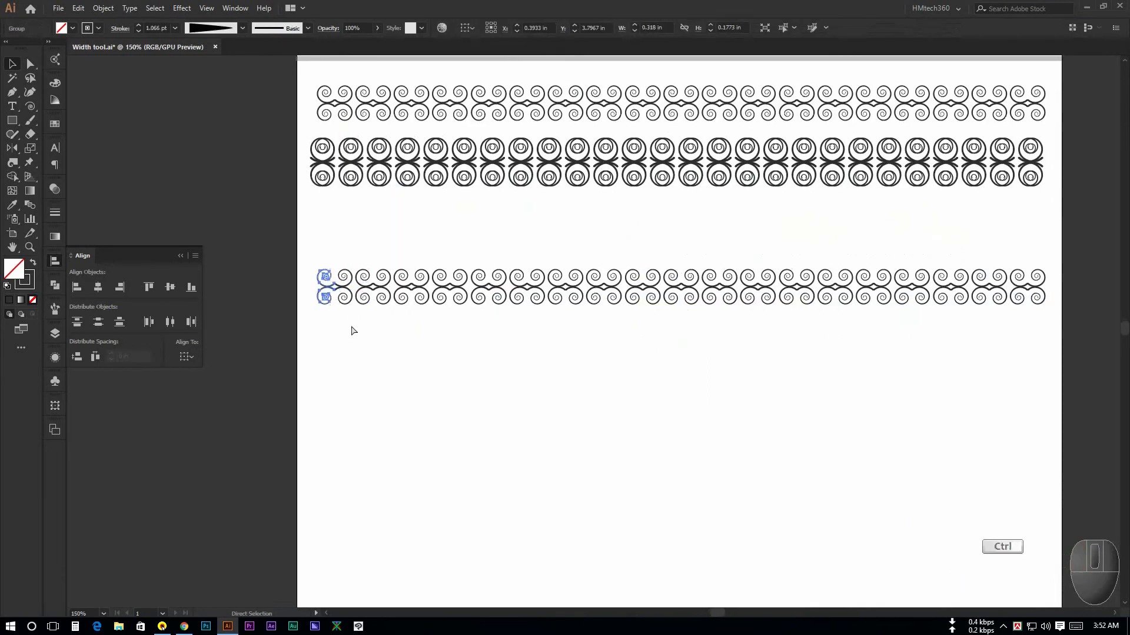
left_click(352, 330)
Step: Delete every ornament of the duplicated spiral row except the first one
scroll(325, 272, "up", 2)
left_click_drag(307, 251, 369, 358)
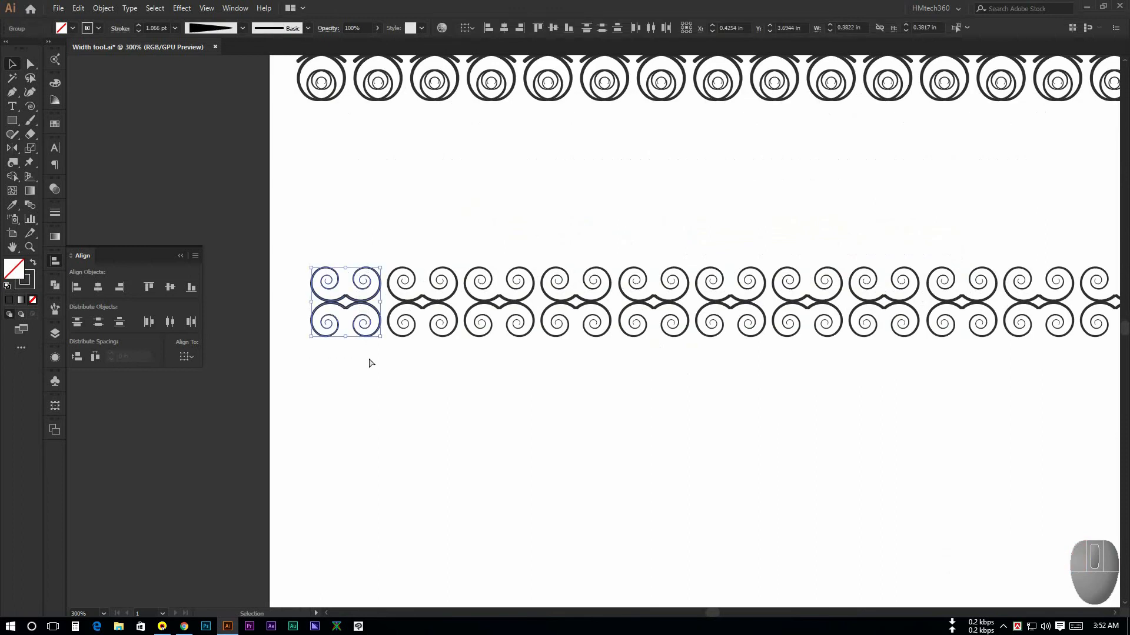
key("ctrl+shift+a")
left_click_drag(407, 251, 457, 347)
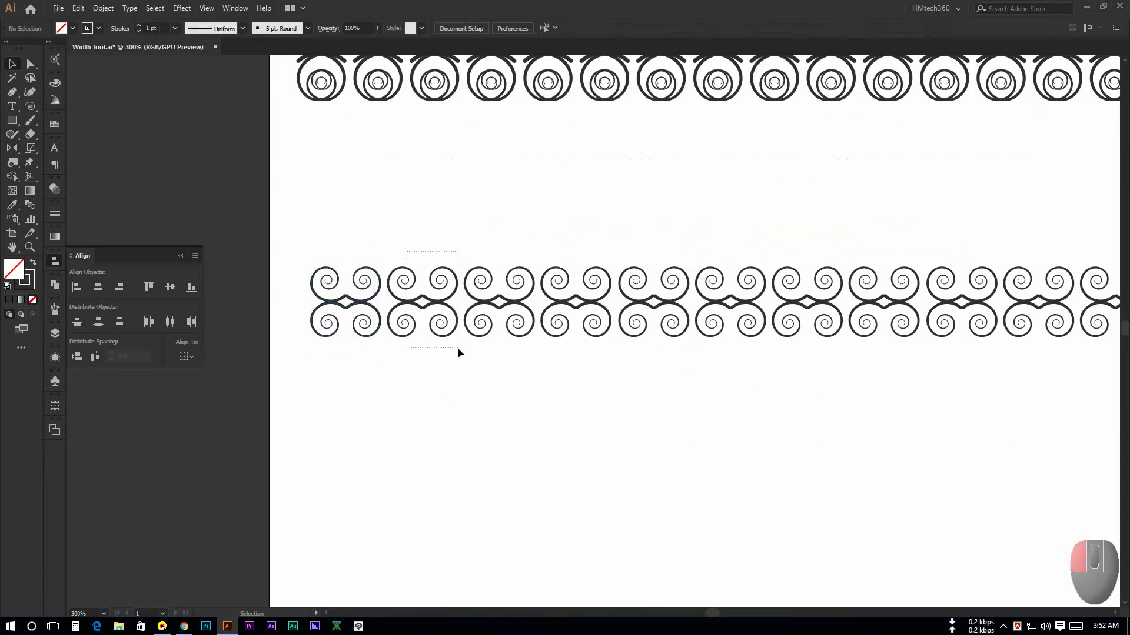
key("ctrl+1")
left_click_drag(431, 297, 953, 398)
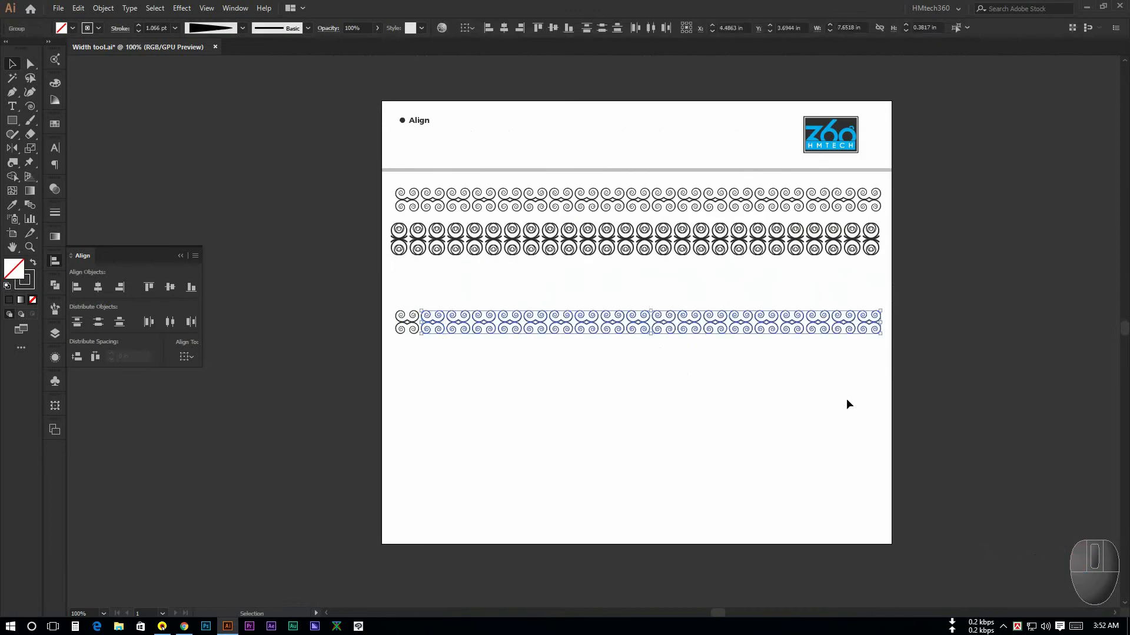
key("Delete")
Step: Duplicate the remaining spiral ornament into an unevenly spaced row of ten, with the last five at varying heights
left_click(417, 323)
scroll(416, 325, "up", 2)
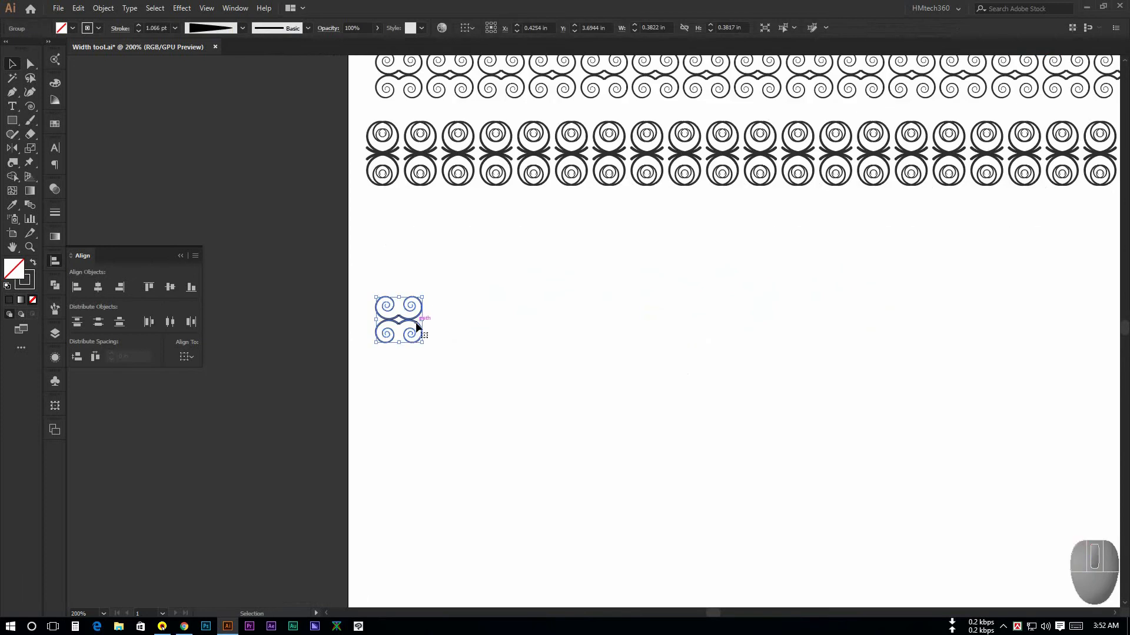
left_click_drag(412, 321, 925, 304)
left_click(758, 349)
left_click(861, 368)
left_click_drag(850, 363, 743, 347)
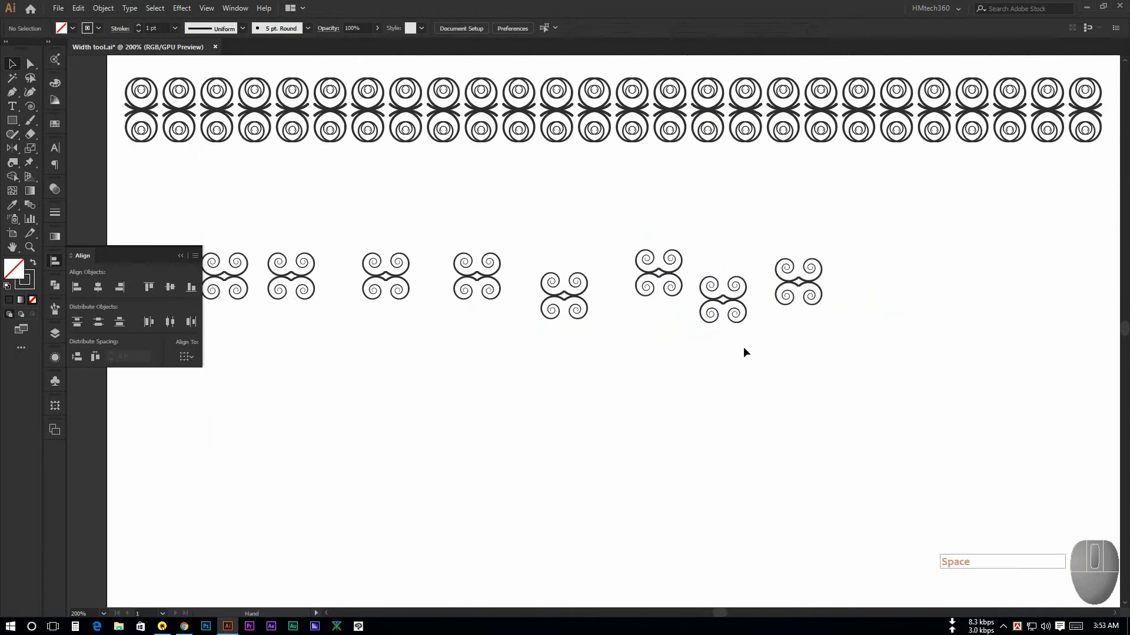
left_click_drag(795, 302, 883, 327)
left_click(792, 354)
left_click(799, 343)
Step: Compare the five level ornaments at the row's start with the five uneven ones at its end
left_click_drag(553, 395, 625, 370)
left_click_drag(363, 342, 458, 334)
left_click_drag(297, 183, 631, 311)
left_click(435, 340)
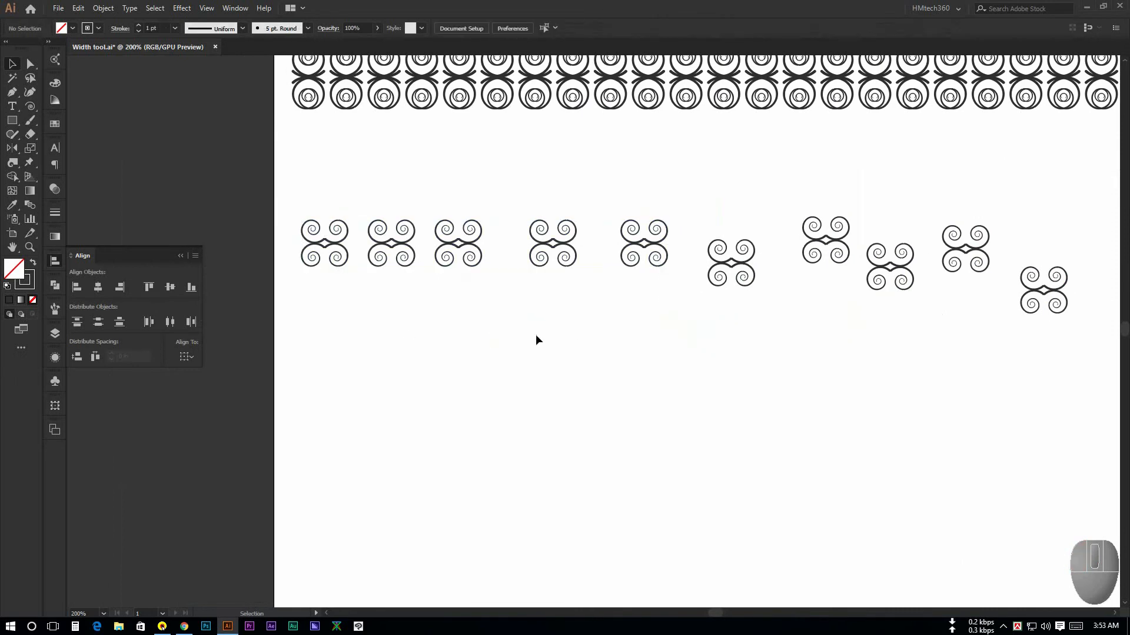
left_click_drag(721, 183, 1058, 344)
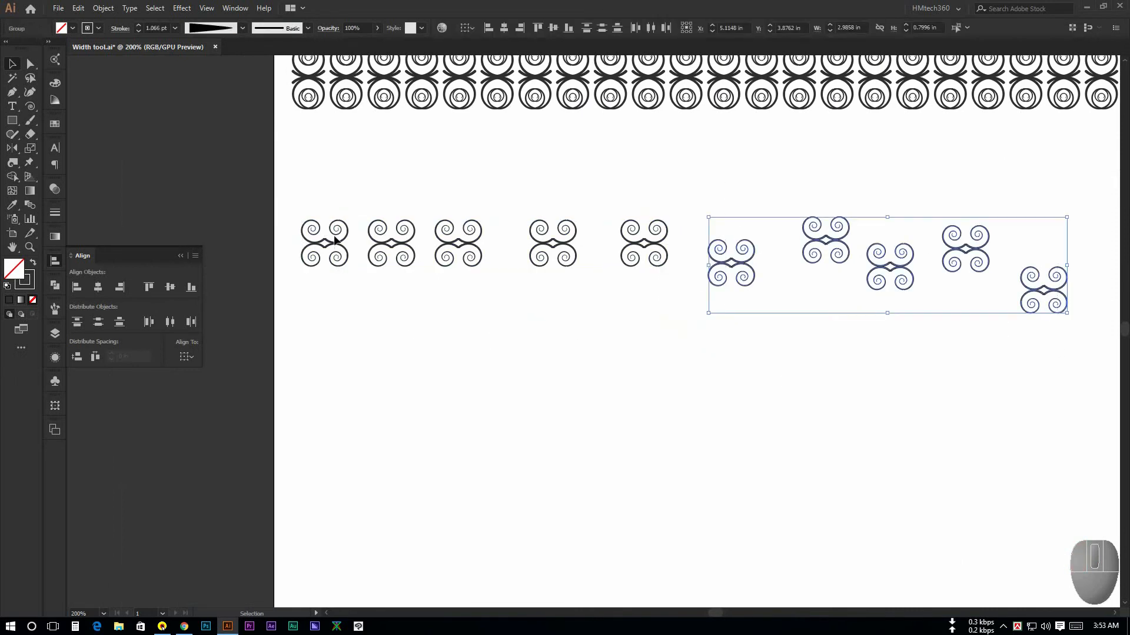
left_click_drag(294, 193, 651, 299)
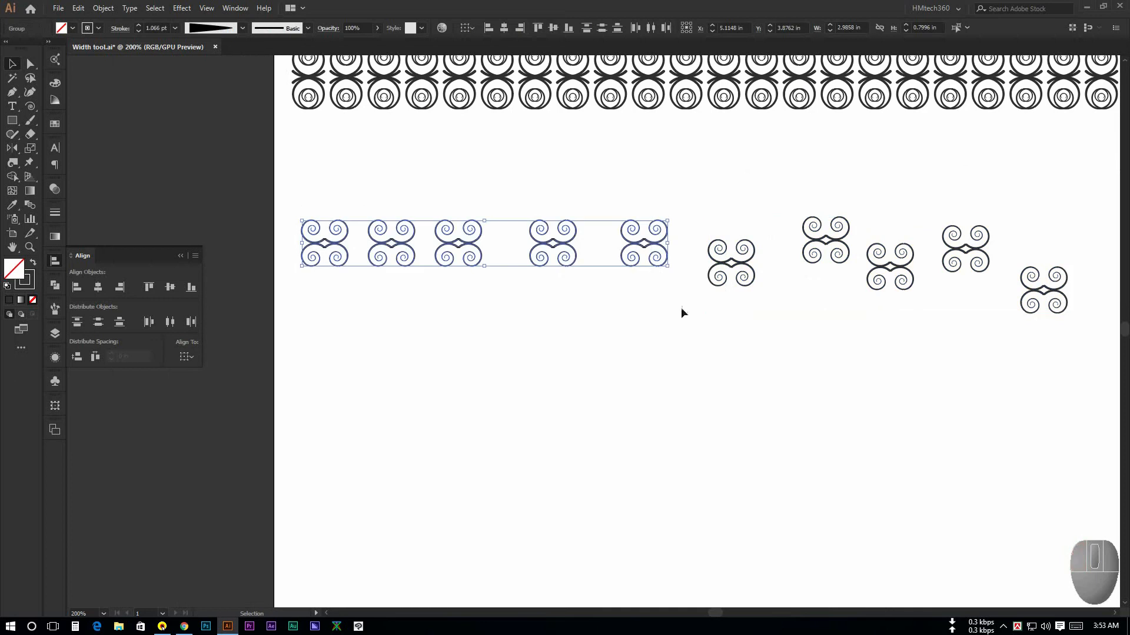
left_click_drag(723, 166, 1036, 406)
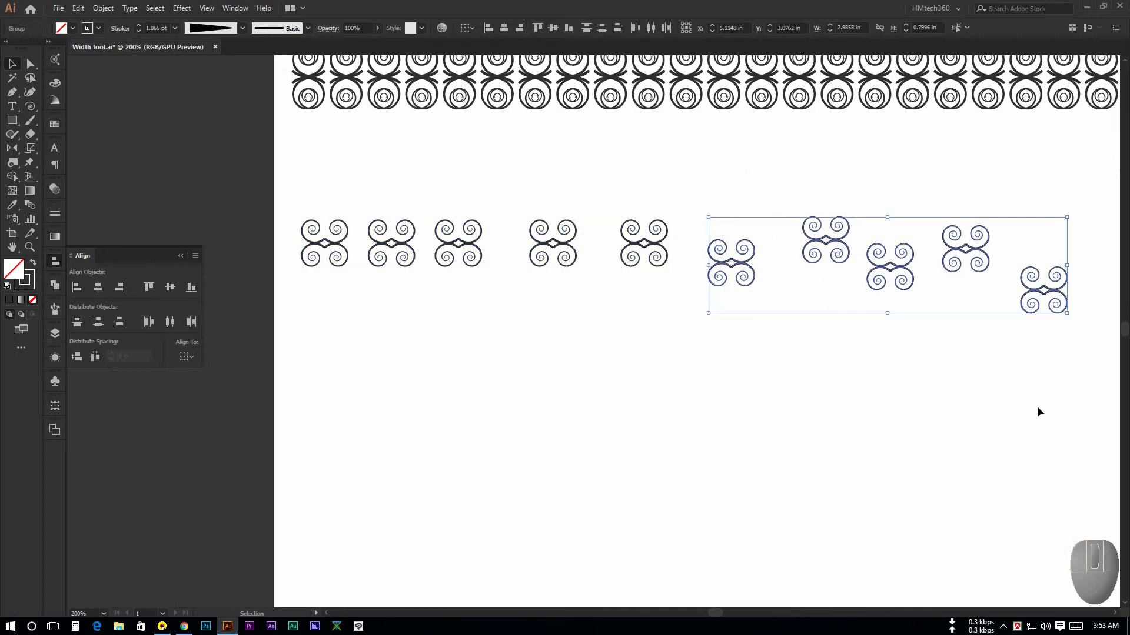
left_click(950, 428)
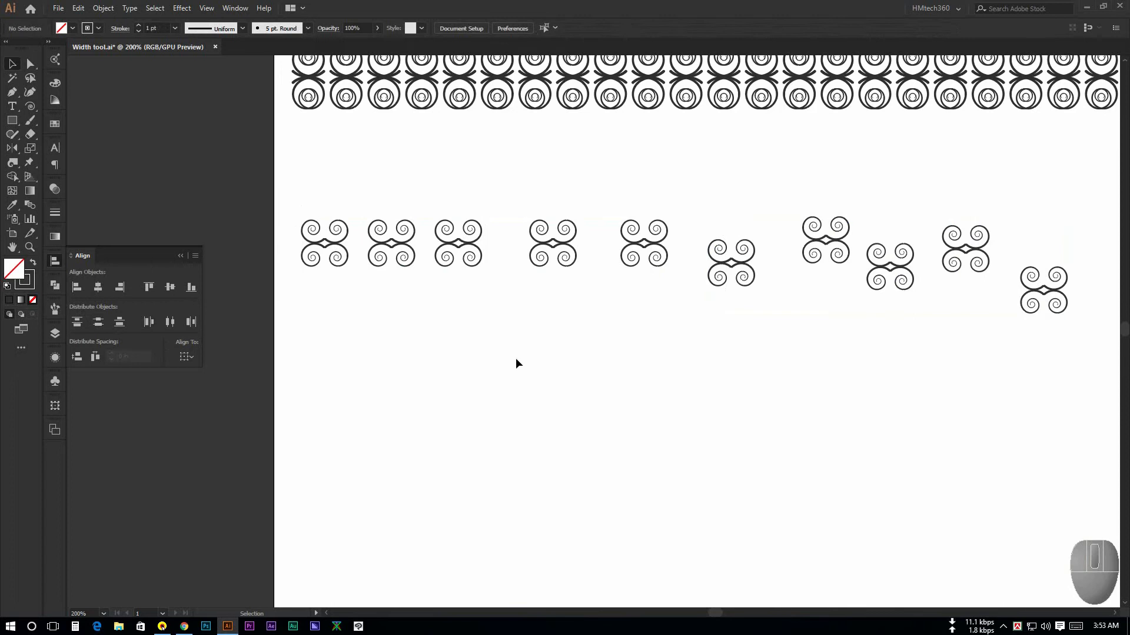
scroll(516, 359, "down", 1)
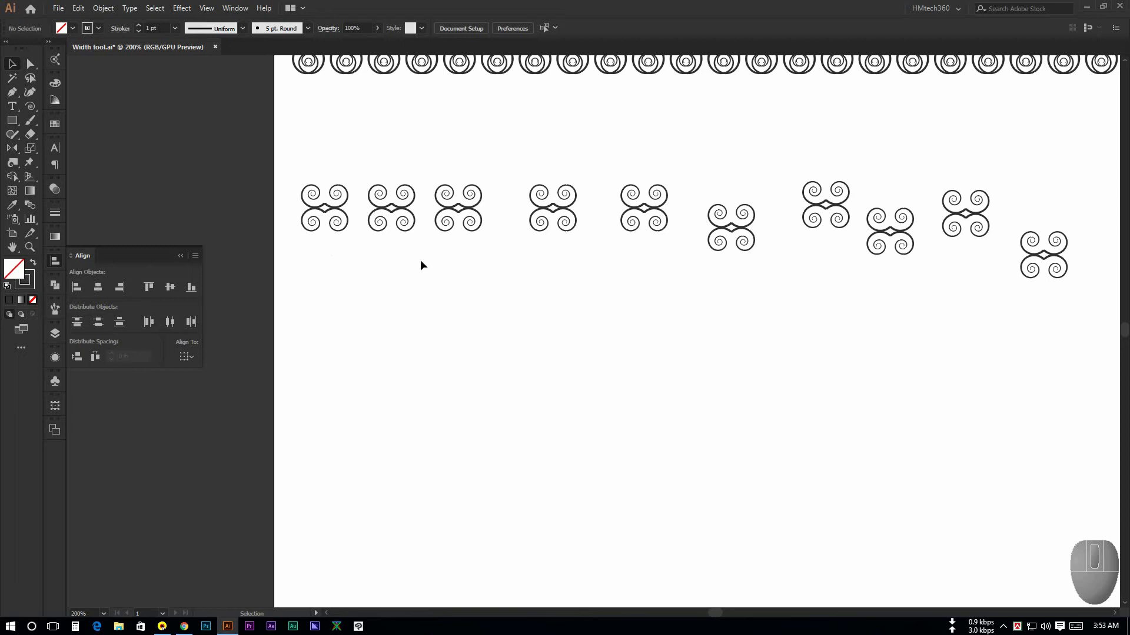
Step: Scatter the last four ornaments below the row at staggered heights and horizontal offsets
left_click_drag(608, 269, 474, 255)
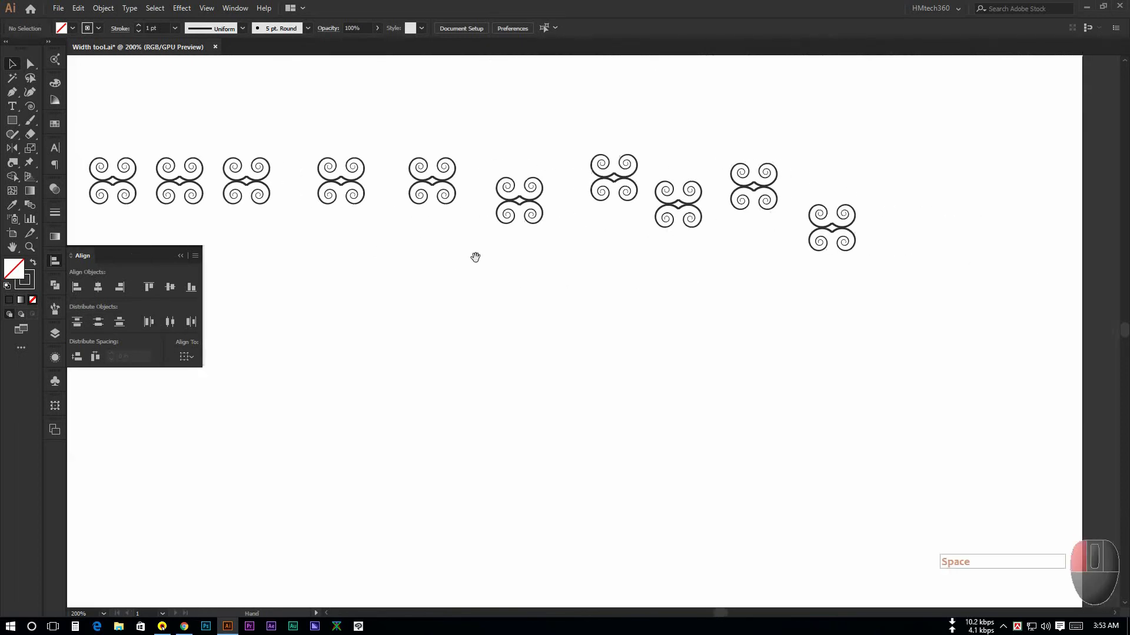
left_click_drag(619, 185, 623, 303)
left_click_drag(678, 205, 655, 418)
left_click_drag(746, 207, 670, 519)
left_click_drag(861, 231, 638, 474)
left_click(639, 376)
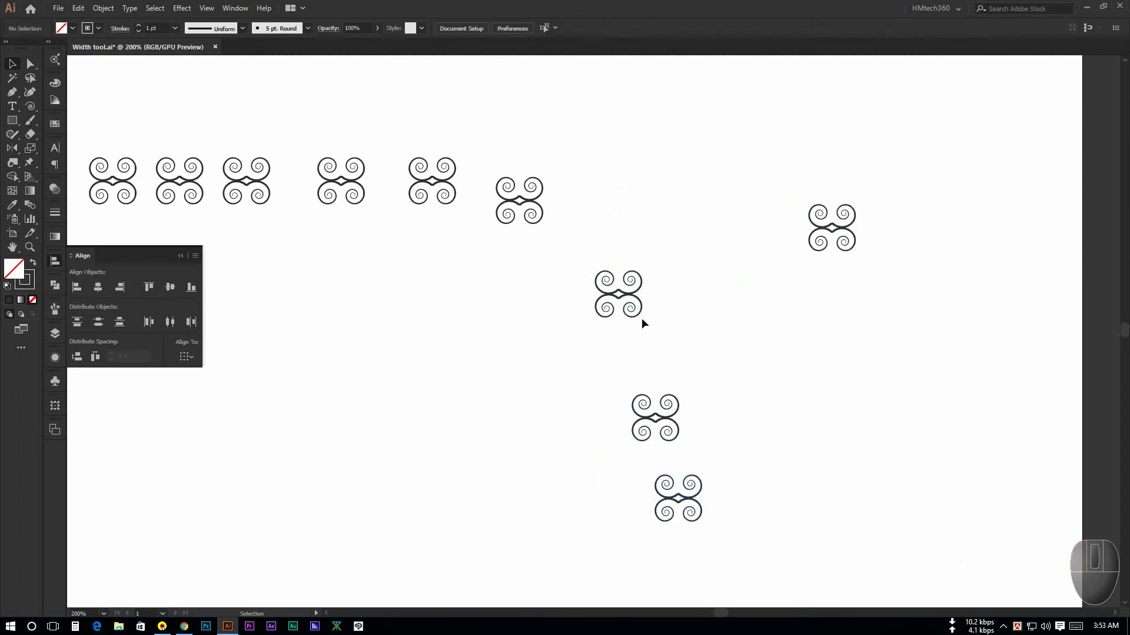
left_click_drag(641, 317, 642, 281)
left_click(831, 250)
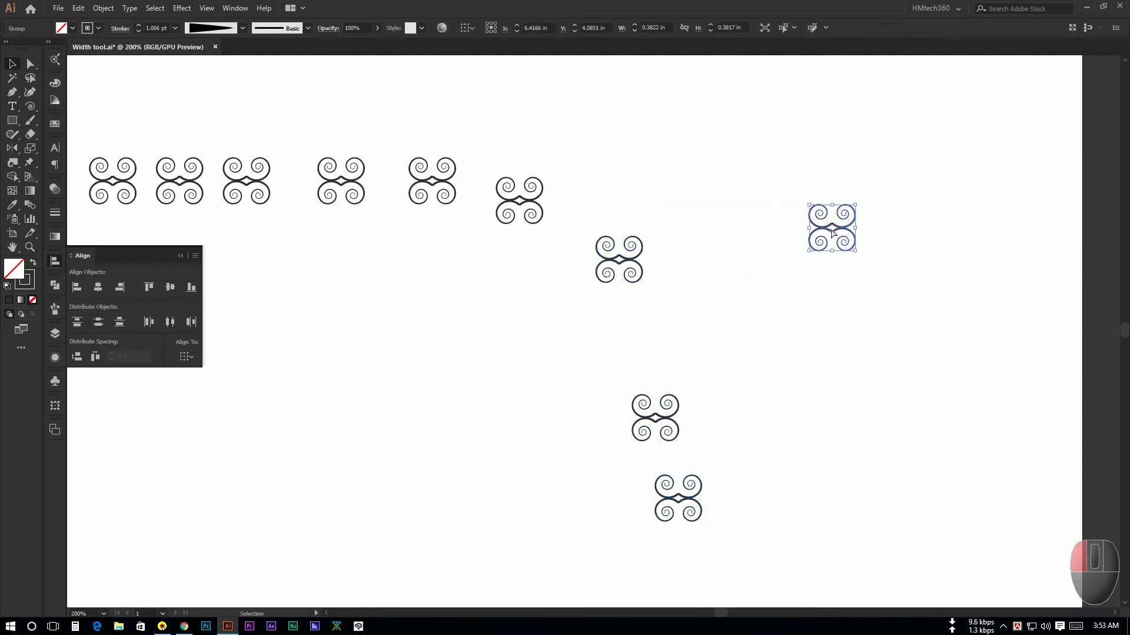
left_click_drag(829, 232, 745, 326)
left_click(847, 312)
scroll(856, 289, "down", 1)
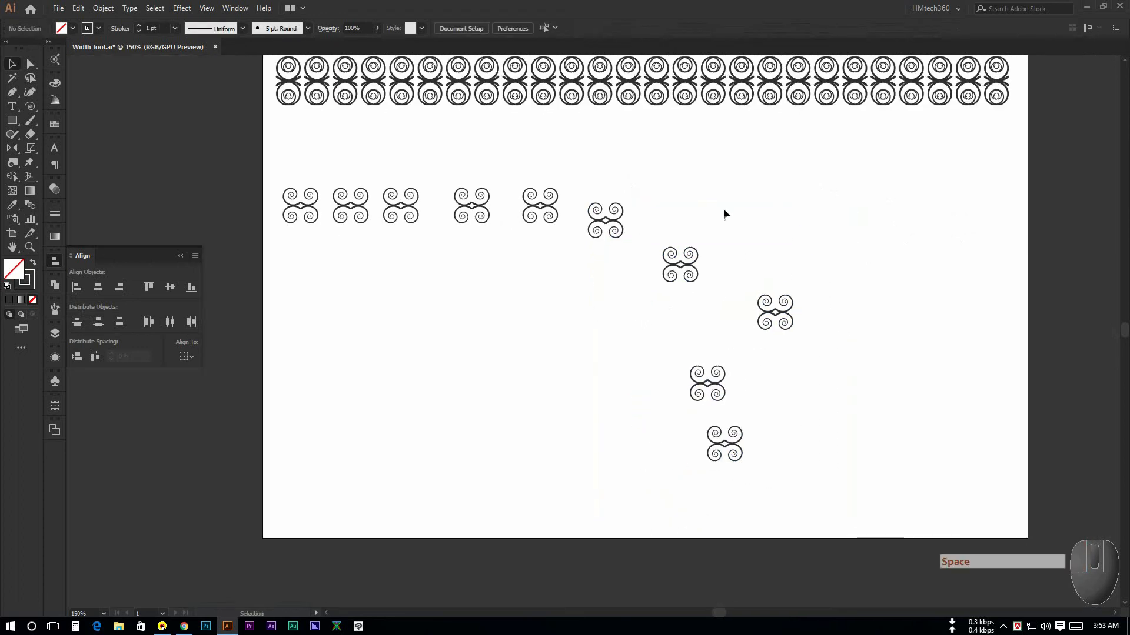
Step: Try to line up two of the scattered ornaments by hand beneath the sixth ornament
left_click_drag(590, 170, 816, 469)
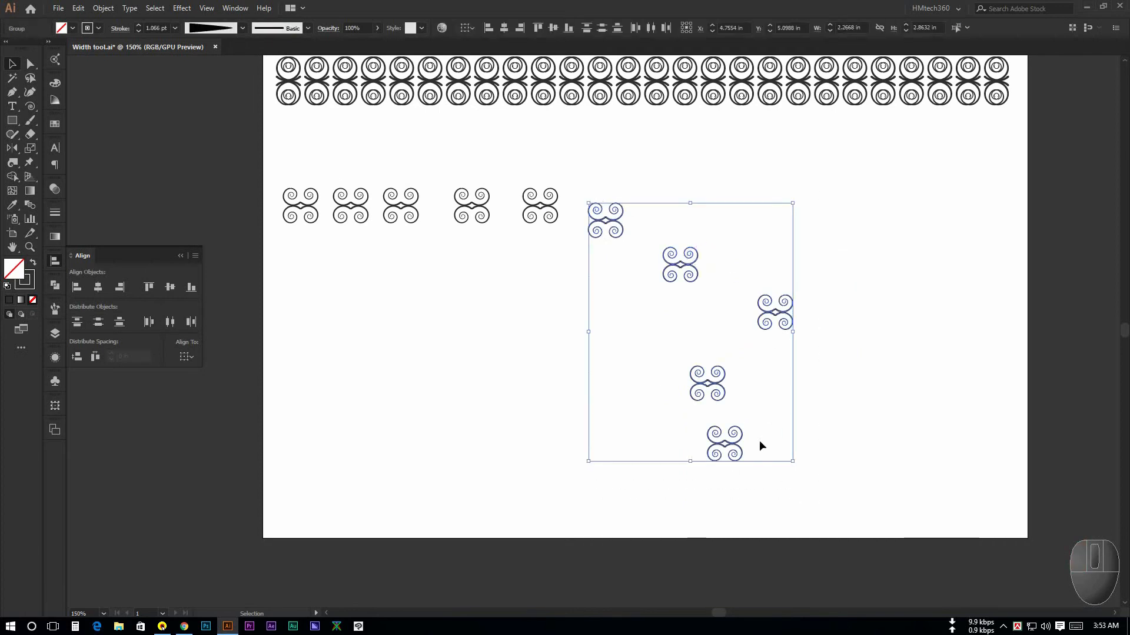
left_click(765, 412)
left_click_drag(676, 265, 603, 269)
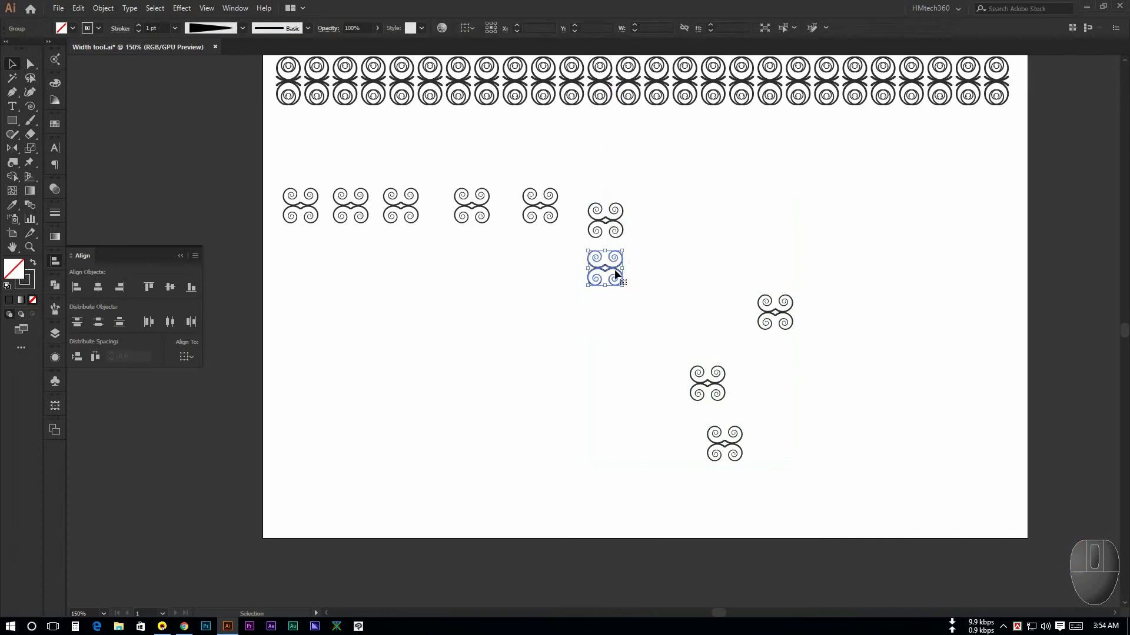
left_click_drag(772, 308, 598, 323)
left_click(686, 294)
key("ctrl+z")
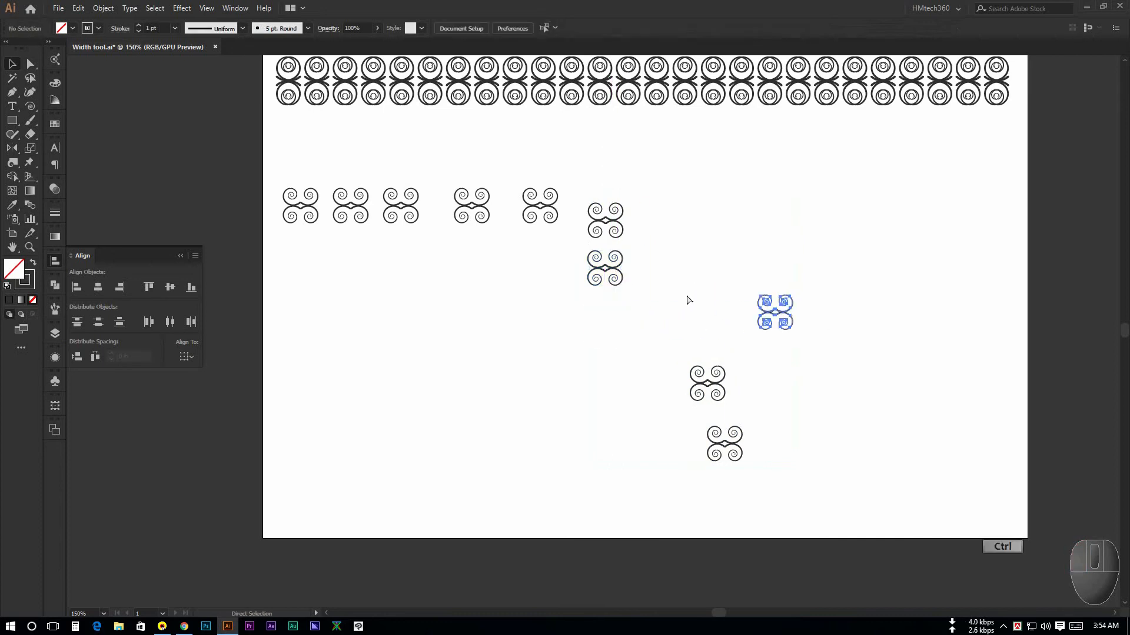
key("ctrl+z")
left_click(690, 301)
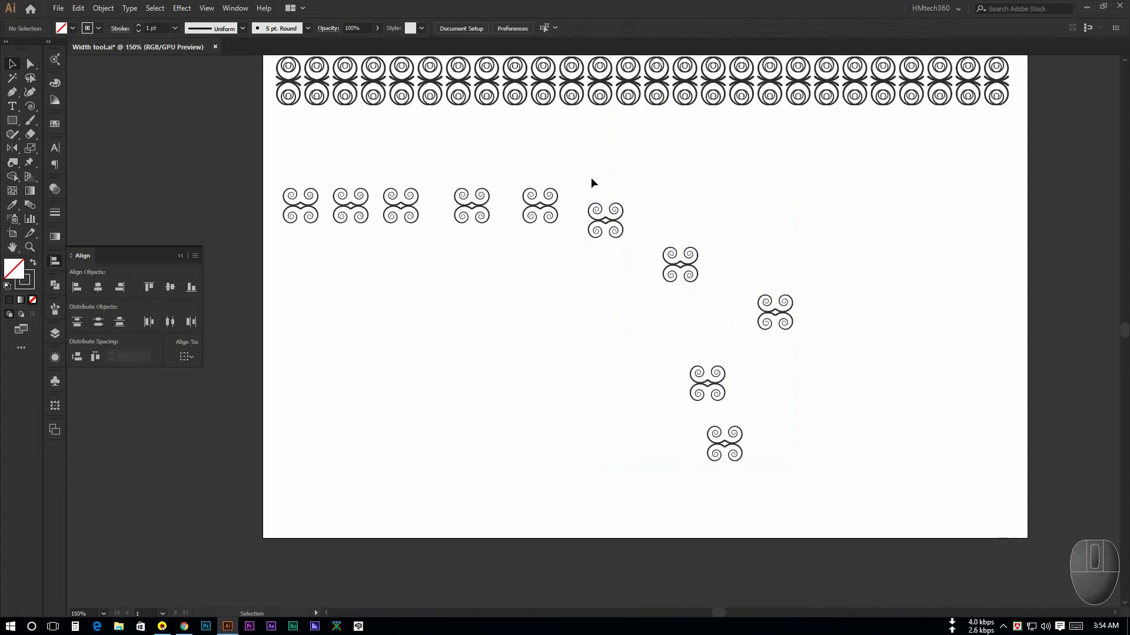
Step: Align the five scattered ornaments by their left edges into one vertical column
left_click_drag(591, 178, 820, 479)
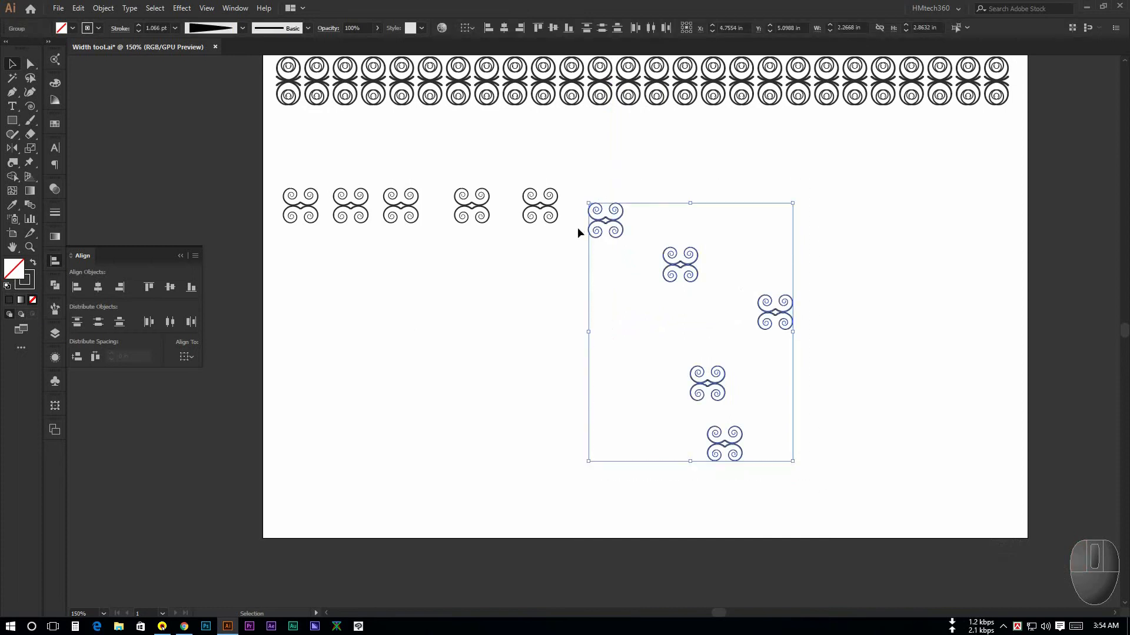
left_click(77, 291)
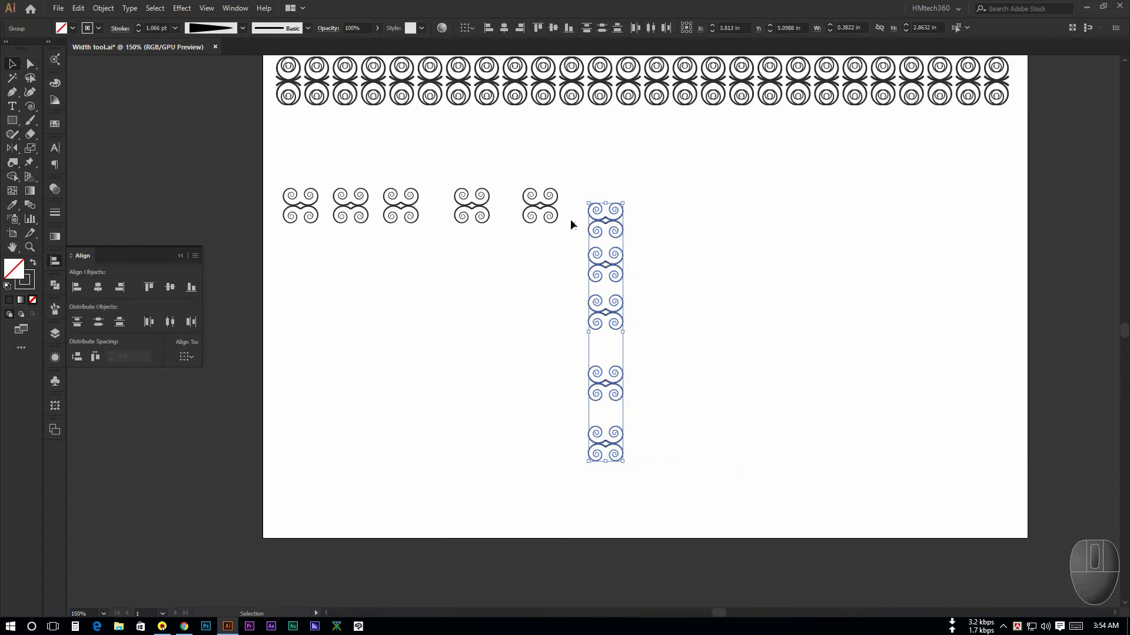
key("ctrl+plus")
left_click(666, 231)
key("space")
left_click_drag(677, 232, 664, 204)
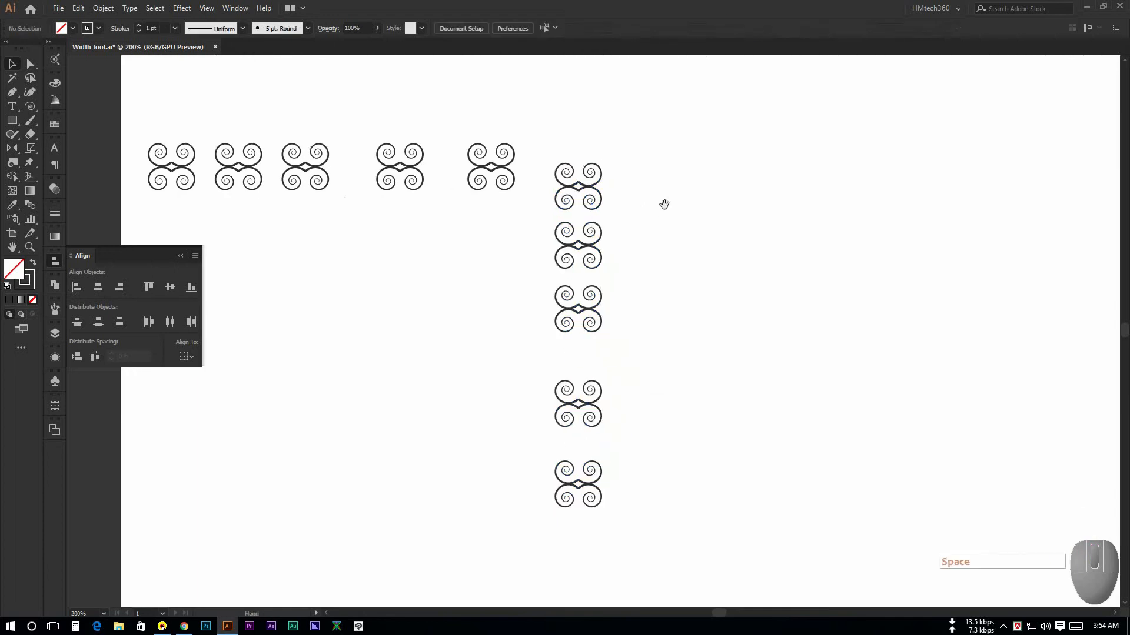
Step: Undo the left-edge alignment of the five ornaments to restore their scattered positions
left_click(592, 192)
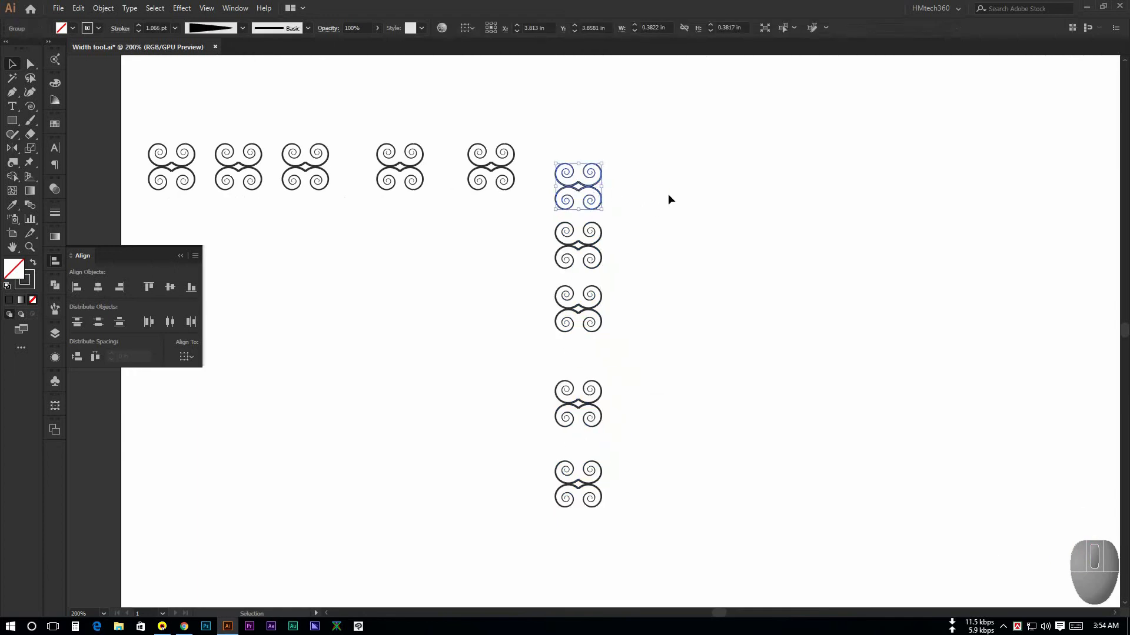
key("ctrl+z")
left_click(807, 172)
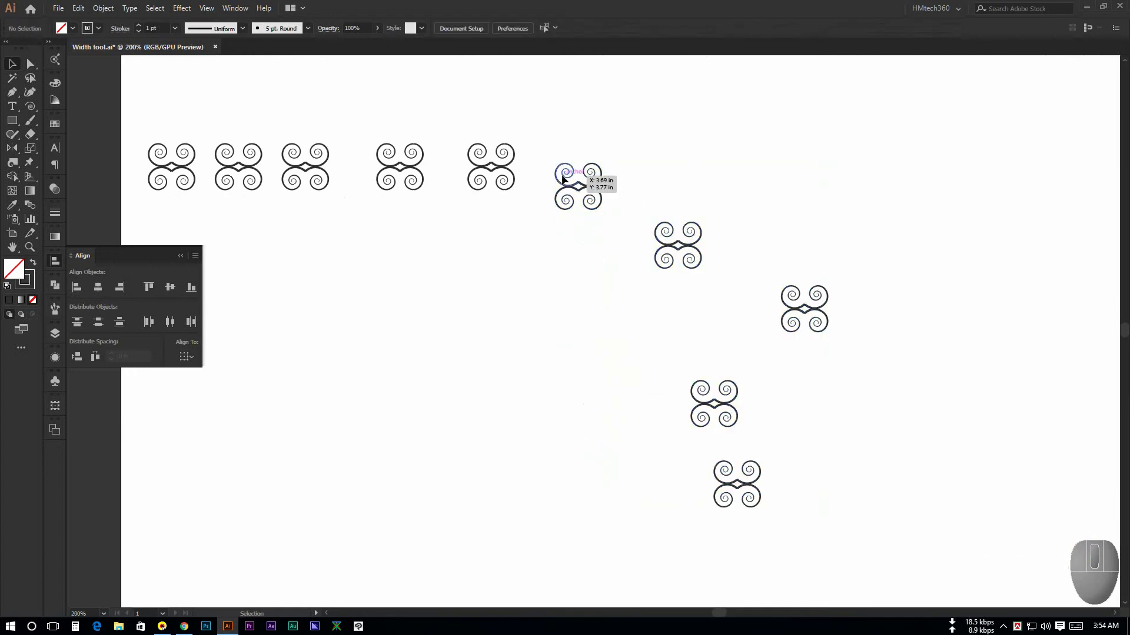
Step: Align the five scattered ornaments by their left edges once more, and undo the alignment
scroll(582, 148, "down", 1)
left_click_drag(554, 98, 832, 495)
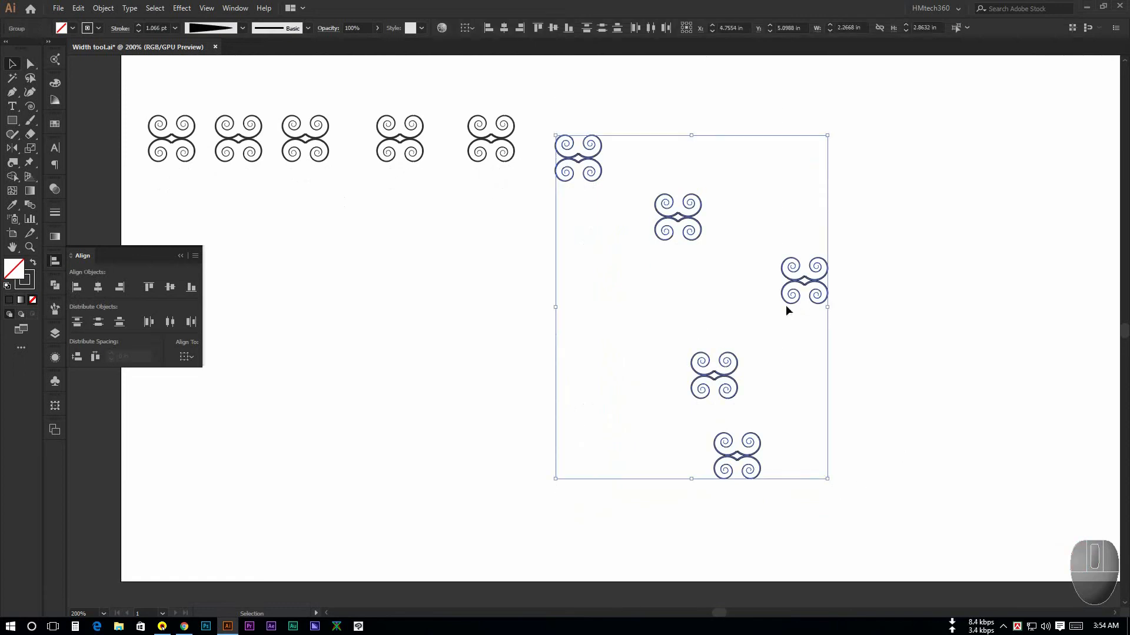
left_click(527, 238)
left_click_drag(552, 108, 863, 531)
left_click(76, 287)
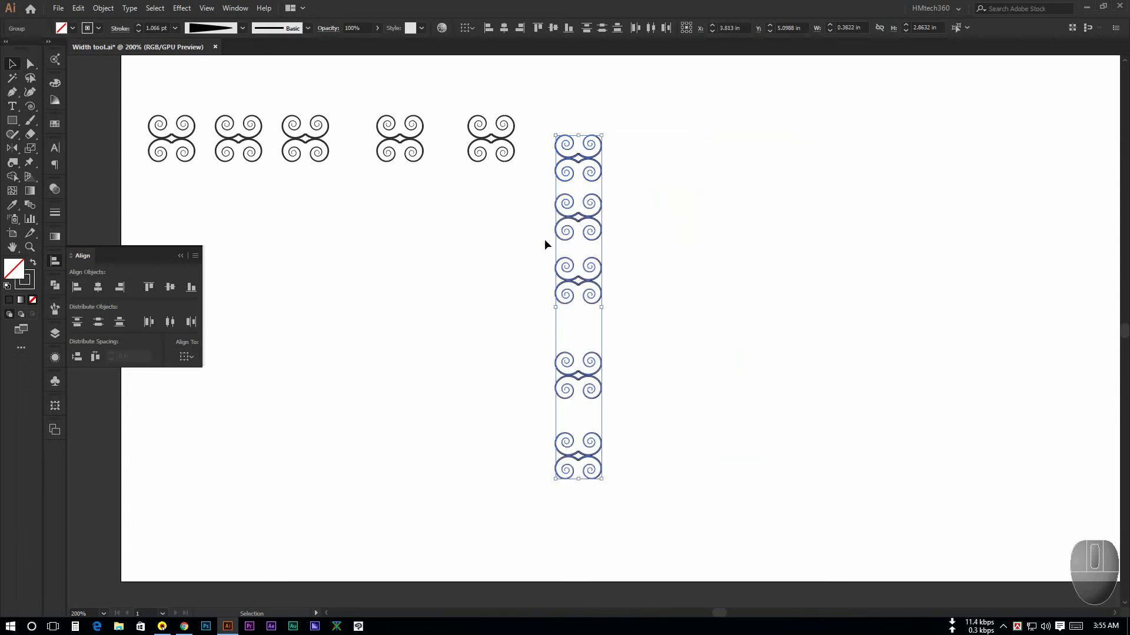
key("ctrl+z")
left_click(513, 266)
Step: Align the five scattered ornaments by their horizontal centers into one column, and undo the alignment
left_click_drag(560, 101, 877, 510)
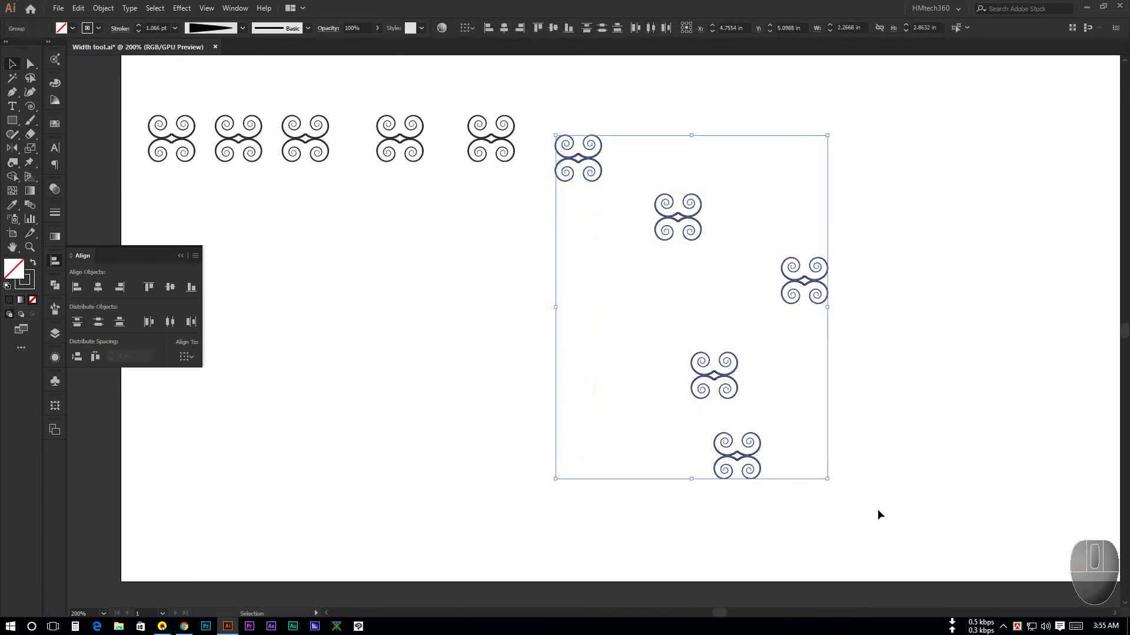
left_click(98, 287)
key("ctrl+z")
left_click(98, 287)
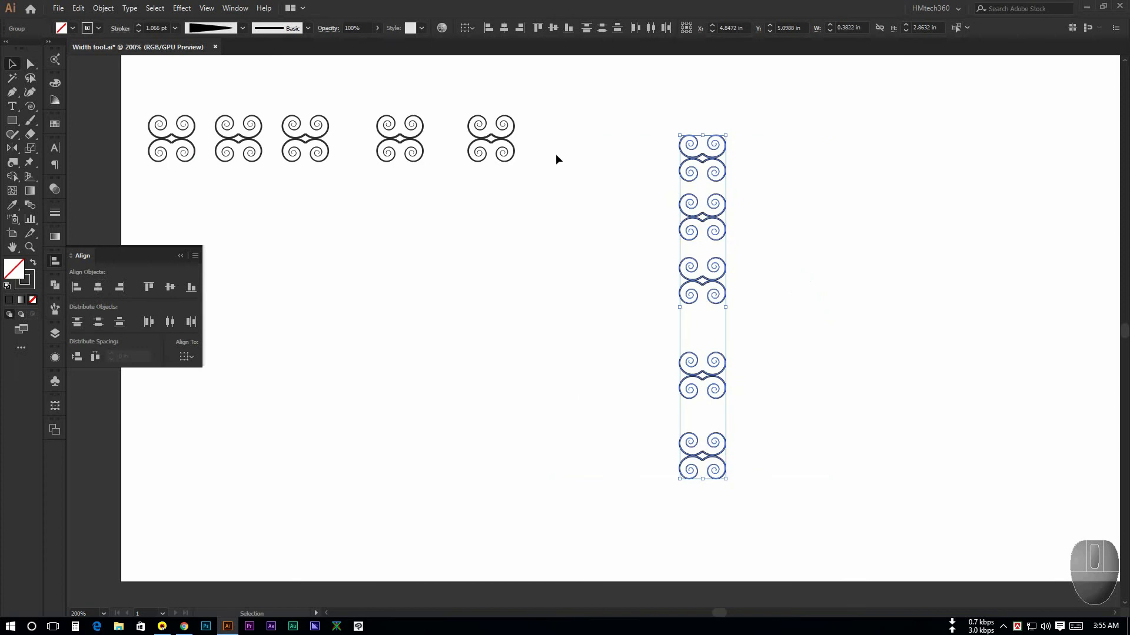
key("ctrl+z")
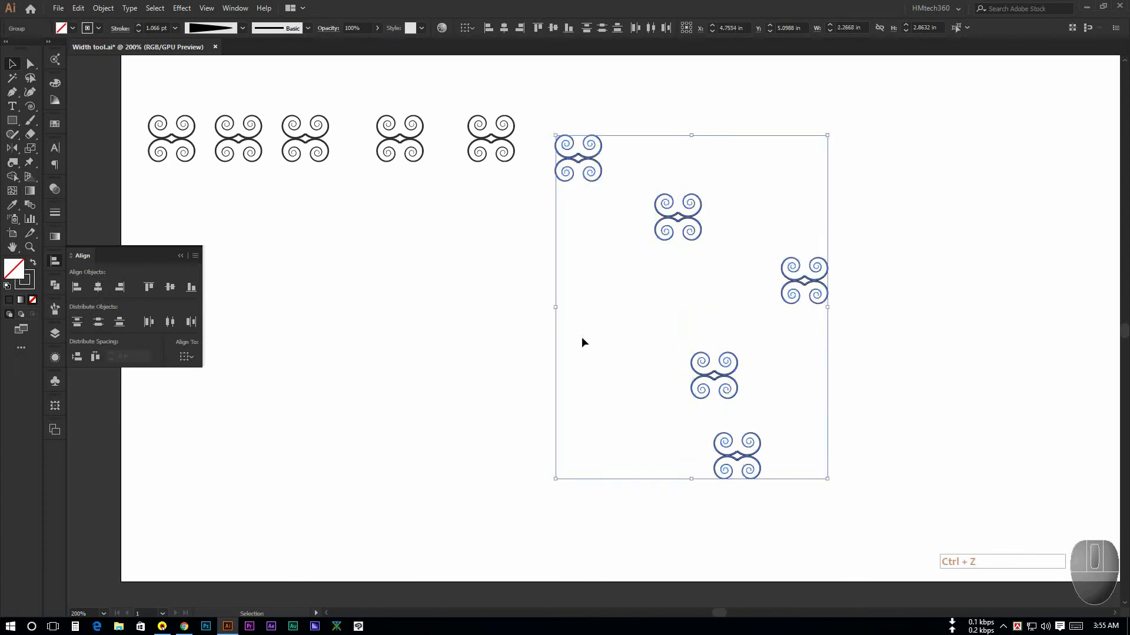
Step: Try moving the lower two scattered ornaments to the left, and undo the move
left_click_drag(646, 323, 744, 477)
left_click_drag(713, 377, 531, 392)
key("ctrl+z")
Step: Center only the upper three scattered ornaments horizontally on one another, and undo the alignment
left_click_drag(564, 111, 853, 307)
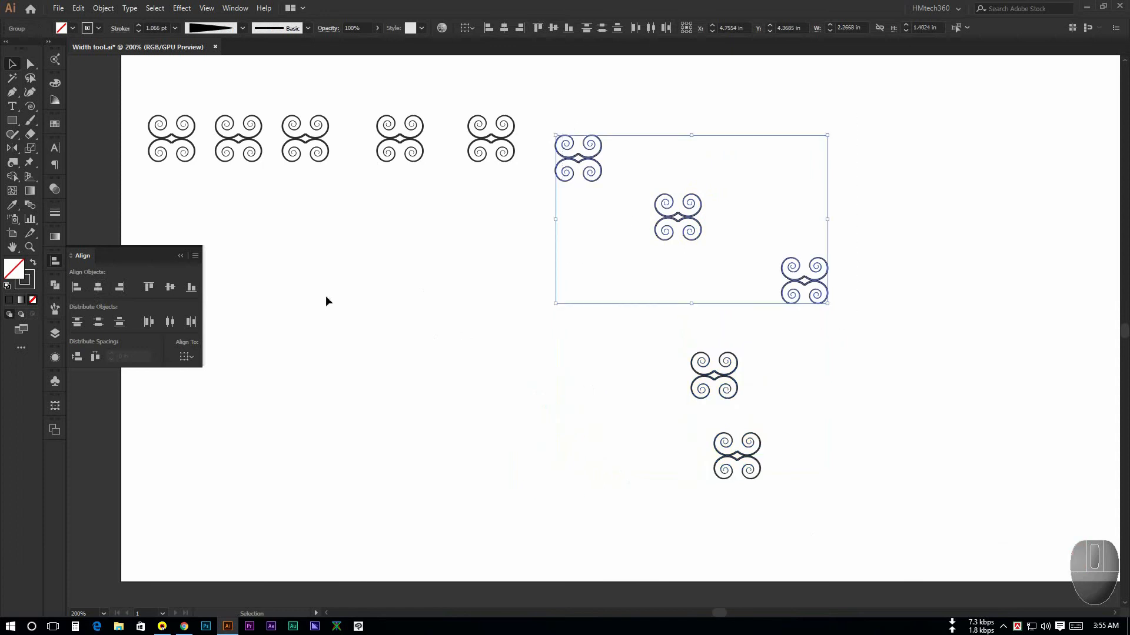
left_click(98, 286)
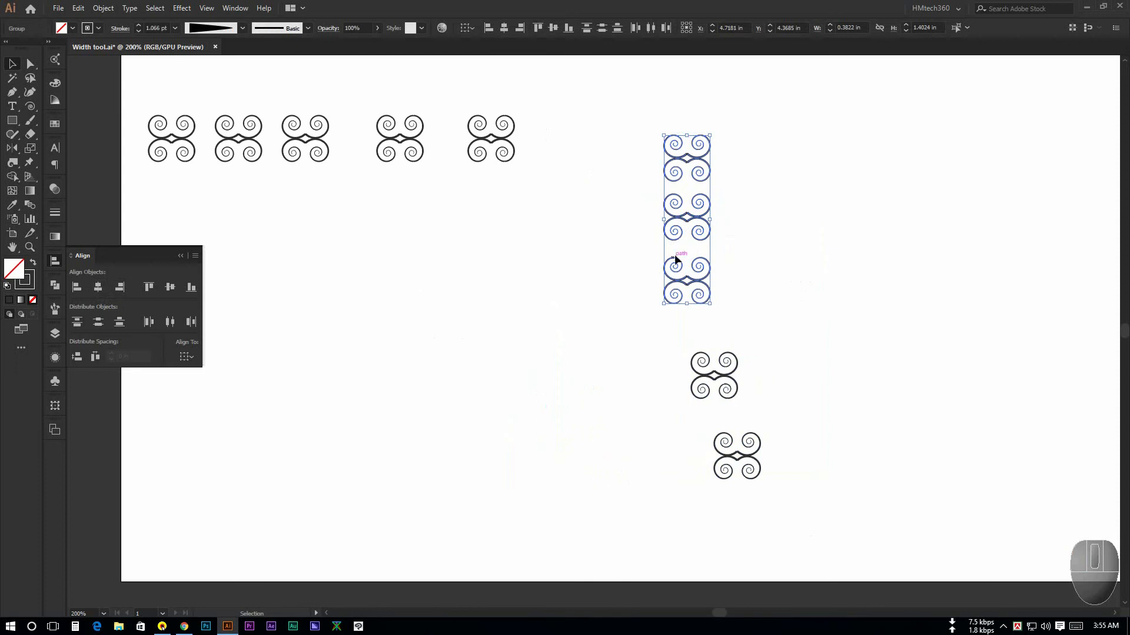
key("ctrl+z")
Step: Step back through the earlier ornament moves, redo them to restore the scattered layout, and clear the selection
key("ctrl+z")
key("ctrl+z")
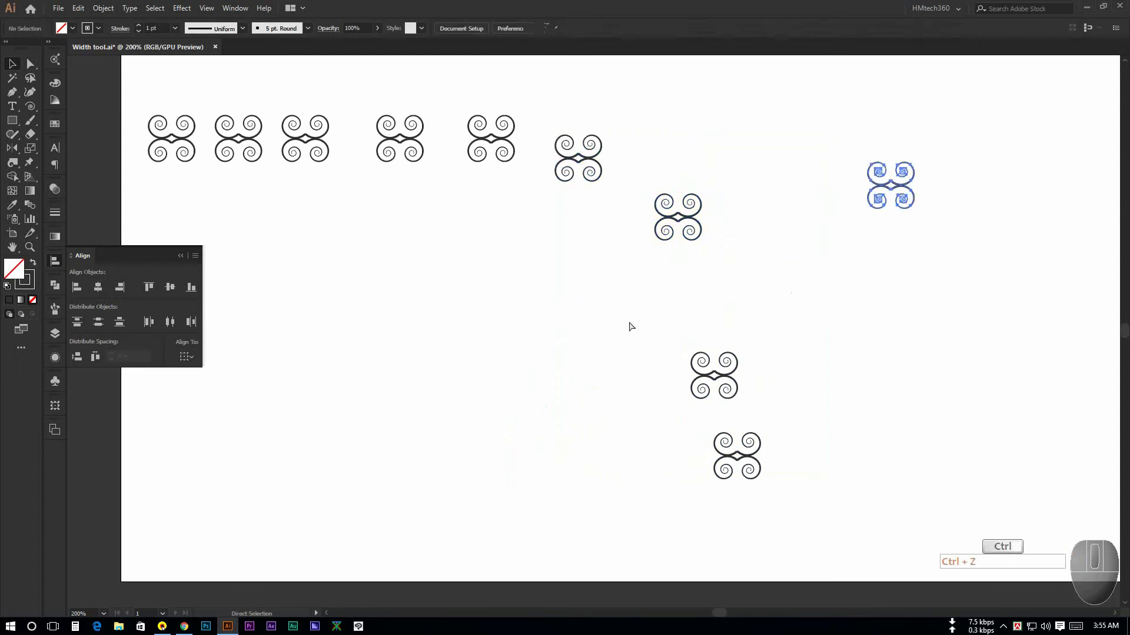
key("ctrl+z")
key("ctrl+z")
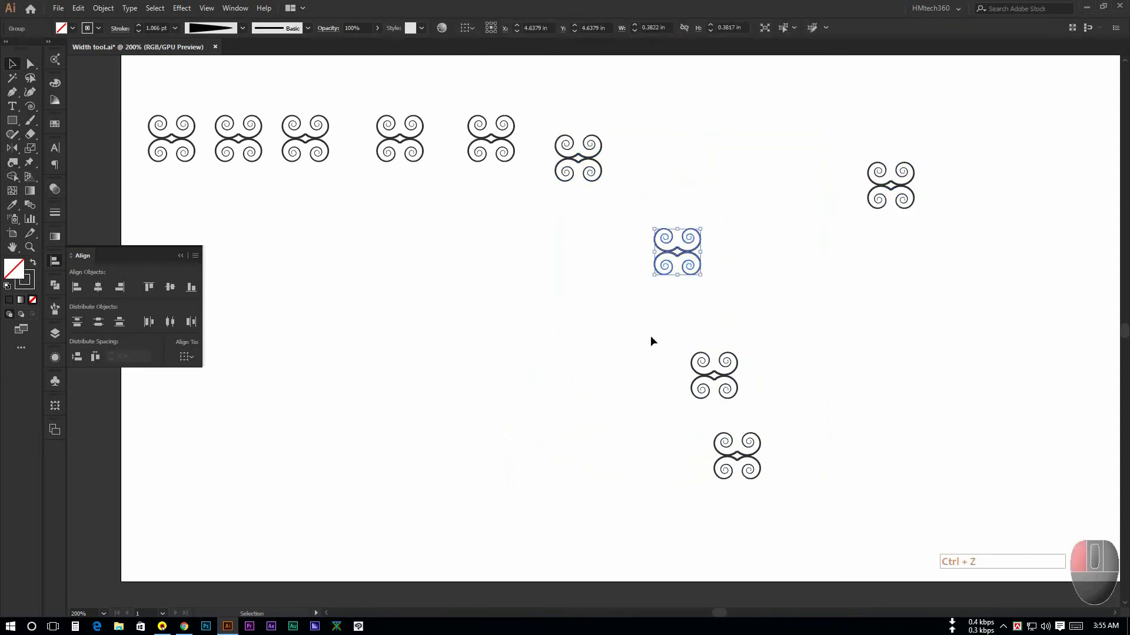
key("ctrl+shift+a")
key("ctrl+z")
key("ctrl+z")
key("ctrl+shift+z")
key("ctrl+shift+z")
key("ctrl+shift+z")
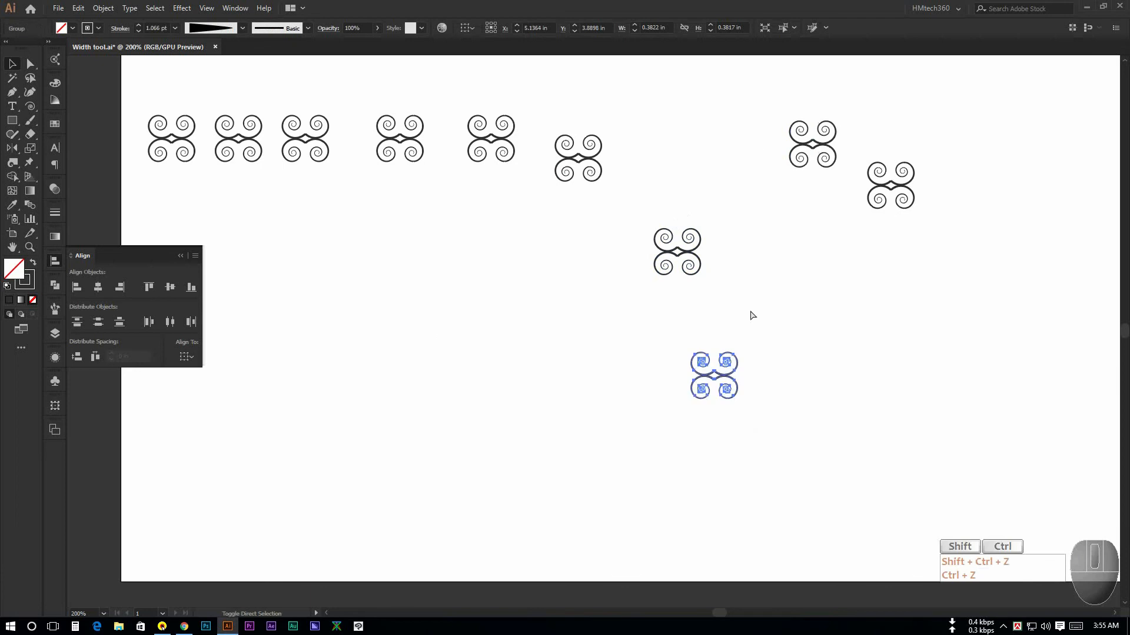
key("ctrl+shift+z")
key("ctrl+shift+a")
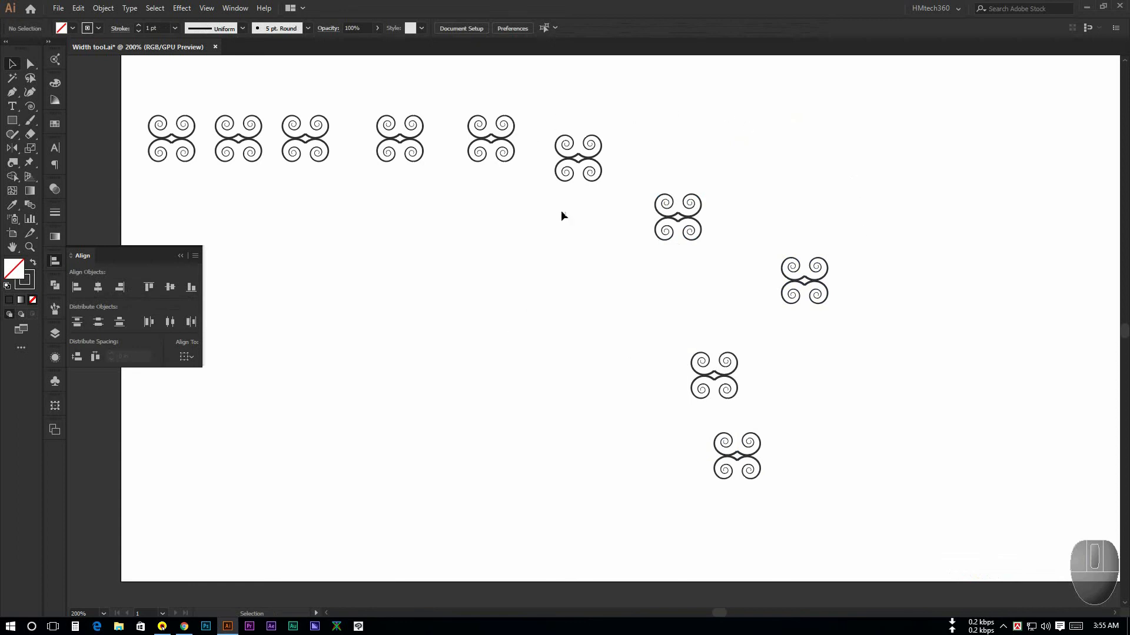
Step: Align the five scattered ornaments by their right edges into one vertical column, and deselect them
left_click_drag(552, 104, 900, 535)
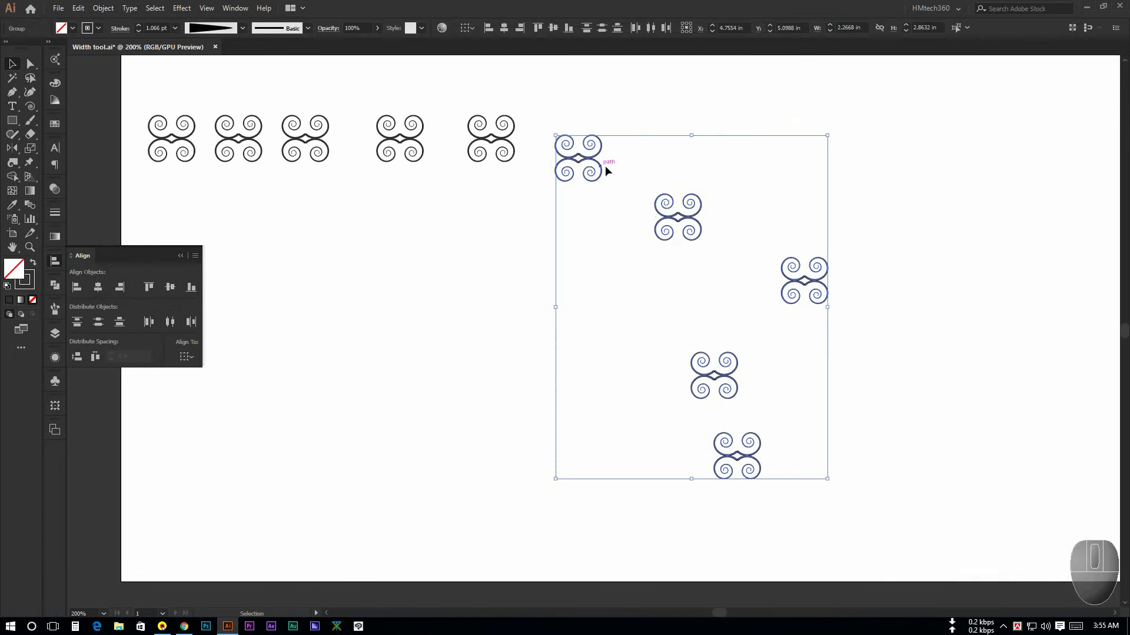
left_click(120, 287)
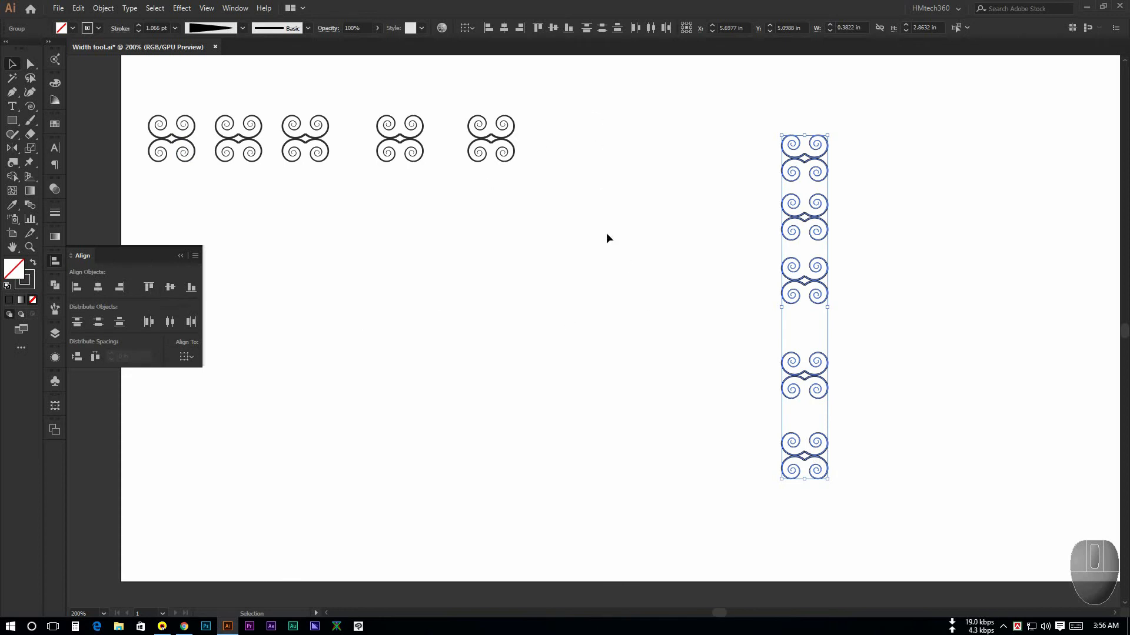
left_click(724, 223)
Step: Stagger the five ornaments of the horizontal row at different heights
left_click_drag(641, 237, 696, 255)
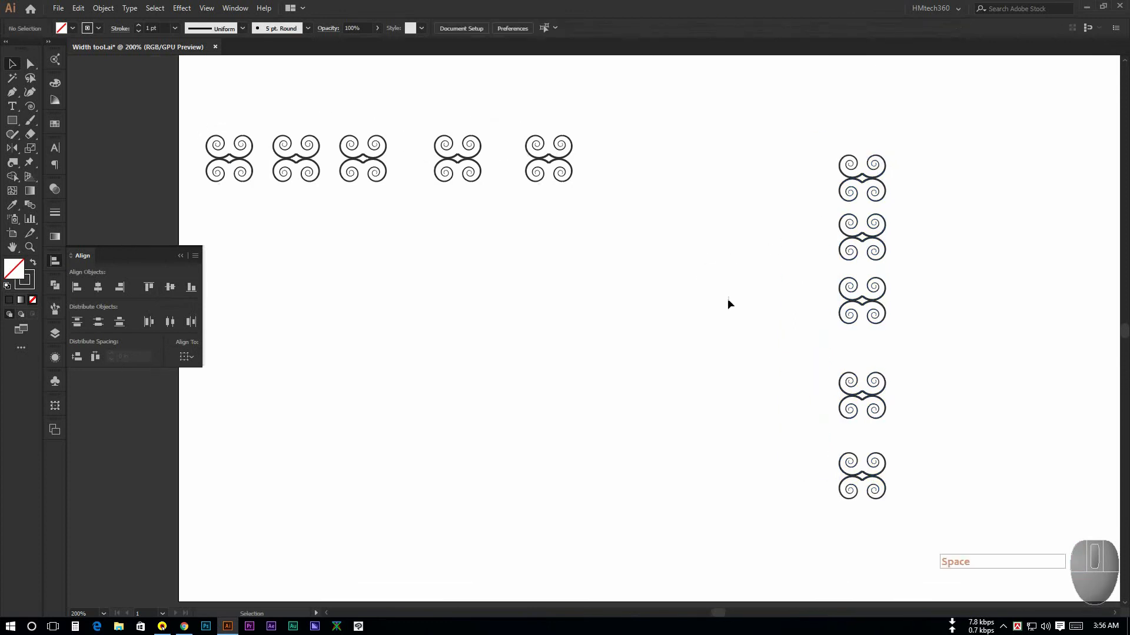
left_click_drag(473, 264, 451, 257)
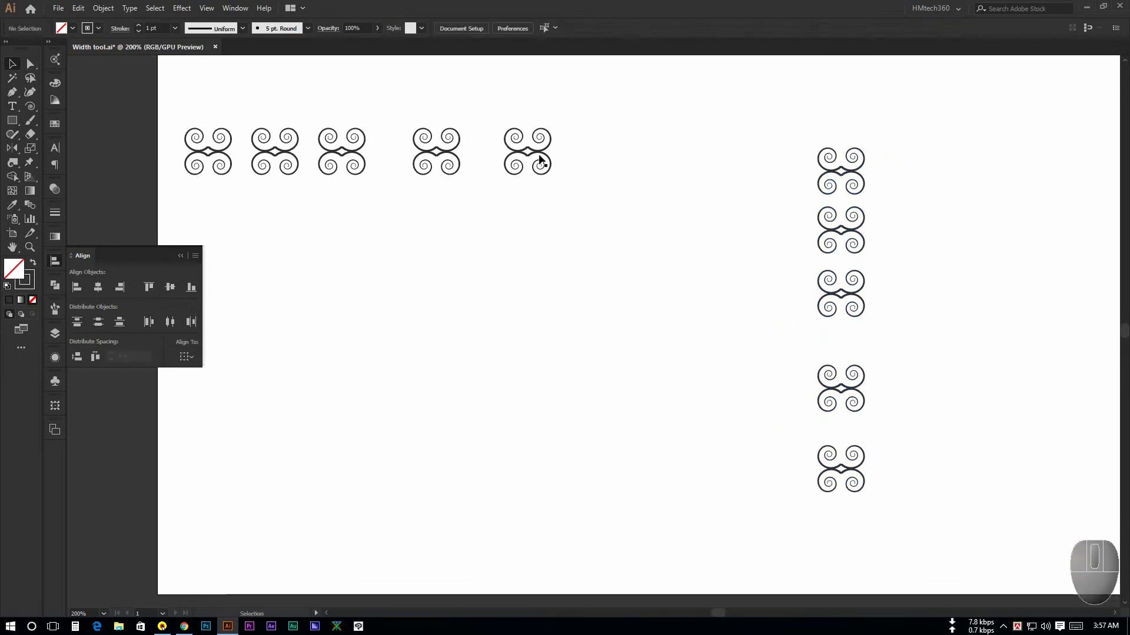
left_click_drag(535, 147, 585, 217)
left_click(552, 178)
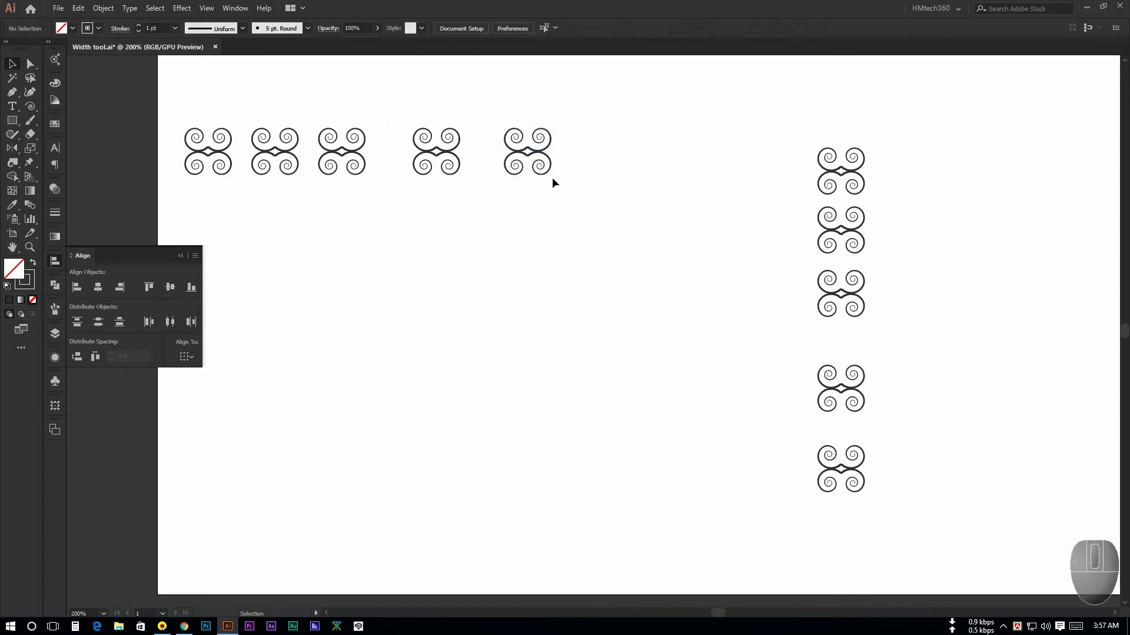
left_click_drag(522, 153, 545, 202)
left_click_drag(446, 156, 437, 228)
left_click_drag(347, 152, 356, 136)
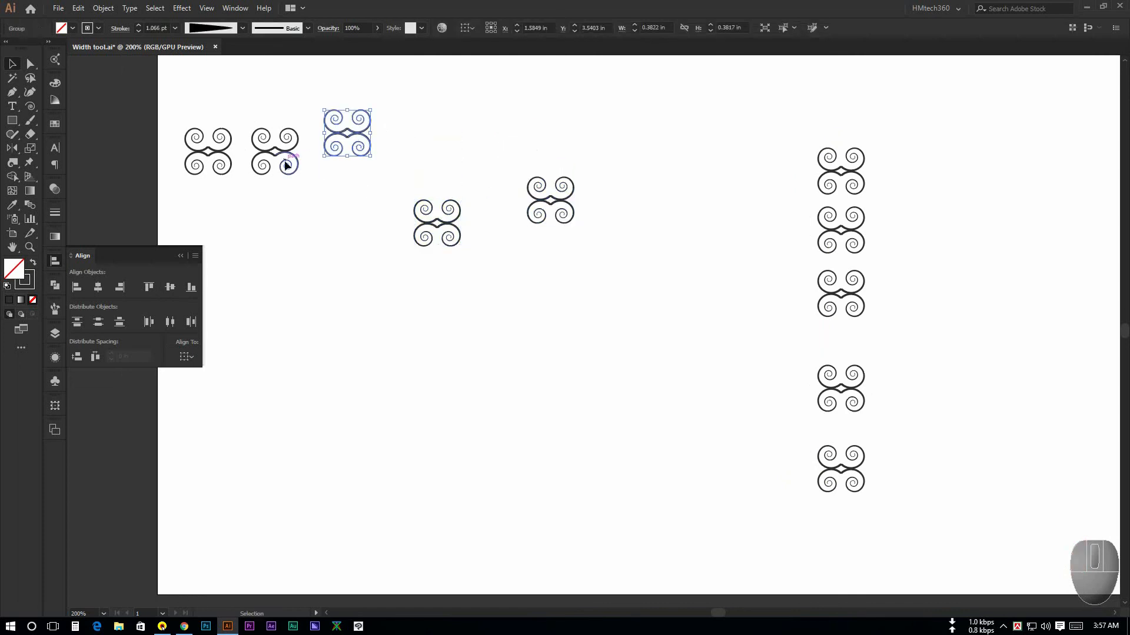
left_click_drag(286, 165, 292, 213)
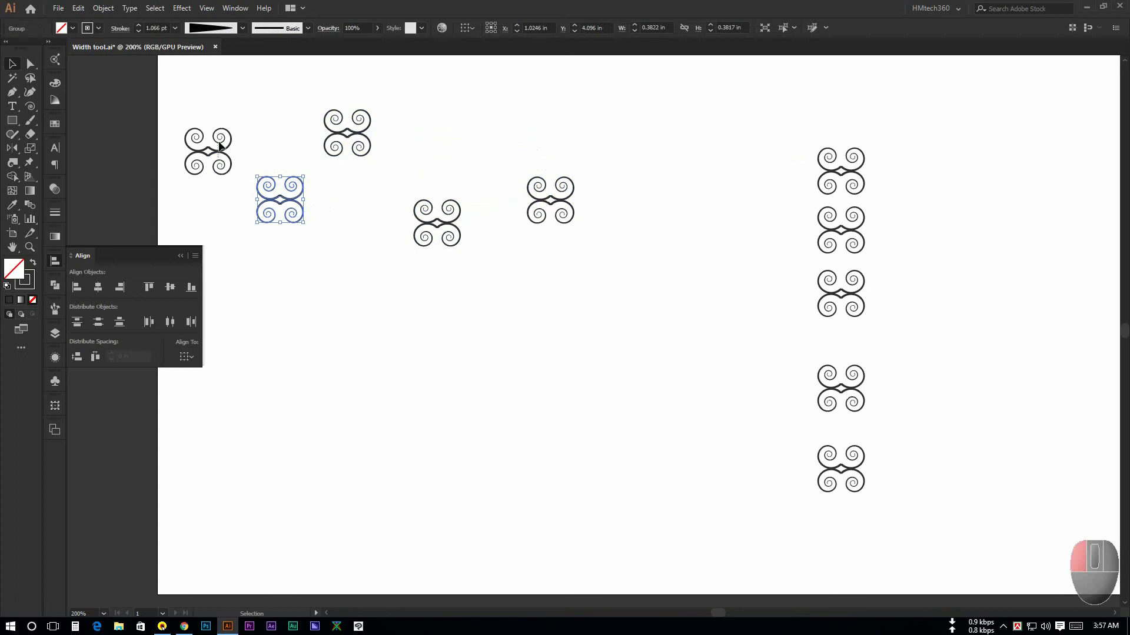
left_click_drag(220, 146, 220, 141)
Step: Move the five staggered ornaments lower and farther right as a group, and raise the first one above the others
left_click(359, 235)
left_click_drag(182, 97, 628, 259)
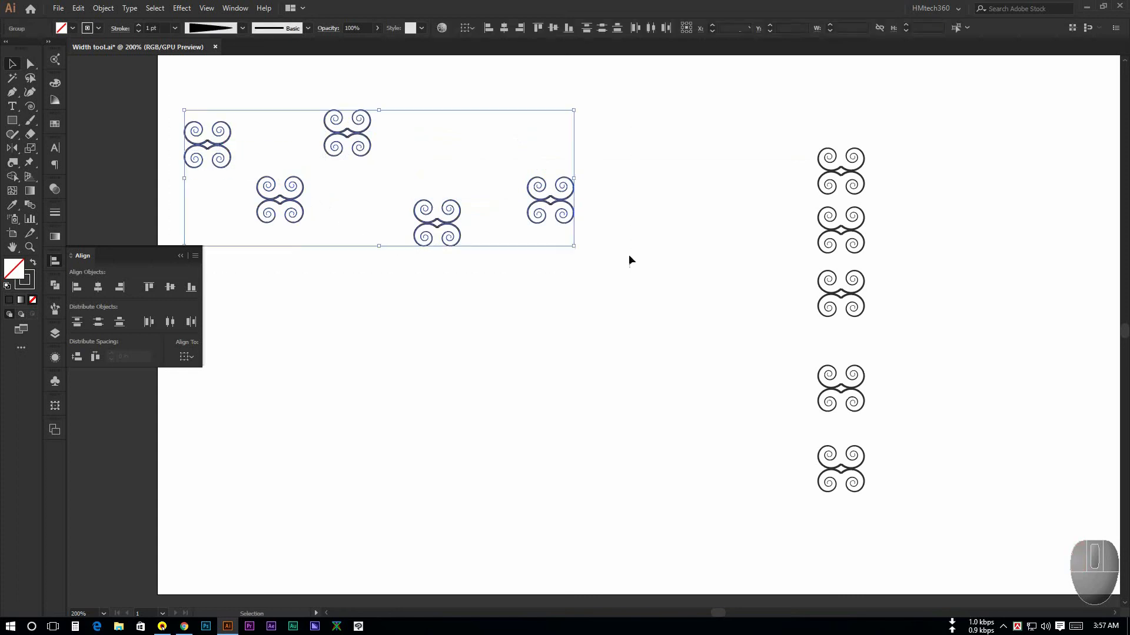
left_click_drag(549, 203, 605, 323)
left_click(681, 303)
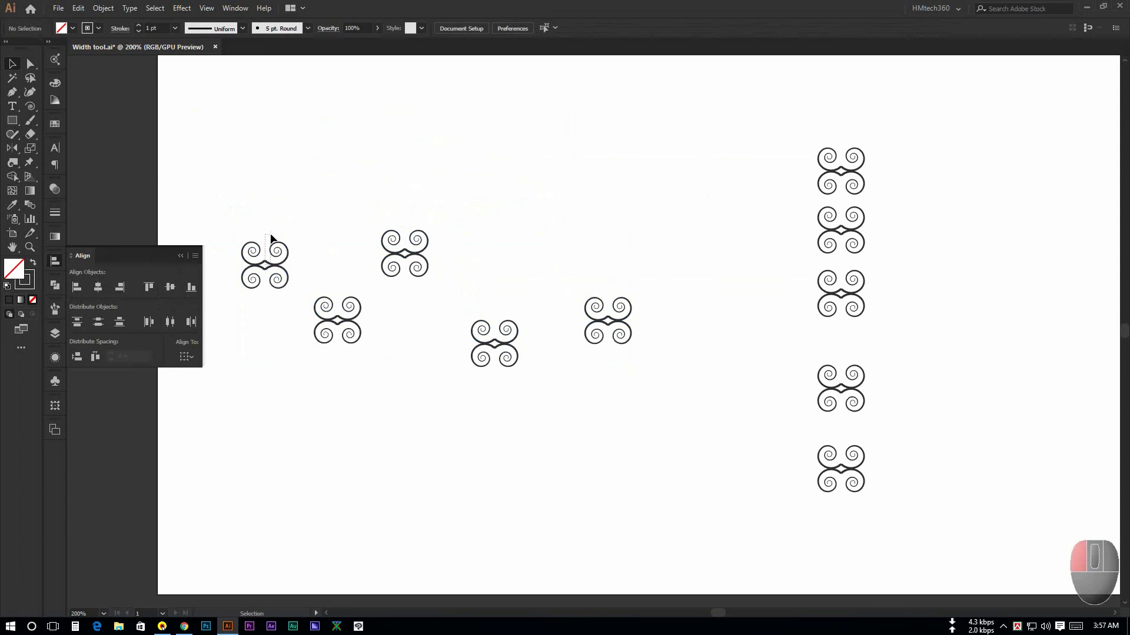
left_click(274, 267)
left_click_drag(274, 266, 277, 226)
left_click(345, 153)
Step: Align the five staggered ornaments by their top edges into one row, and undo the alignment
left_click_drag(230, 153, 671, 402)
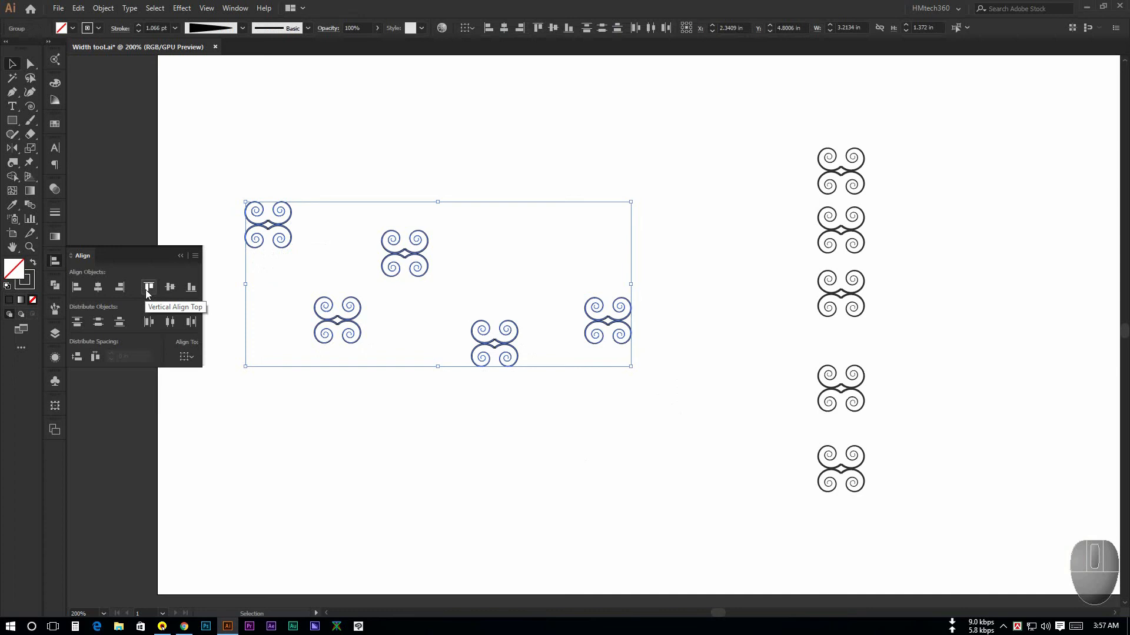
left_click(330, 217)
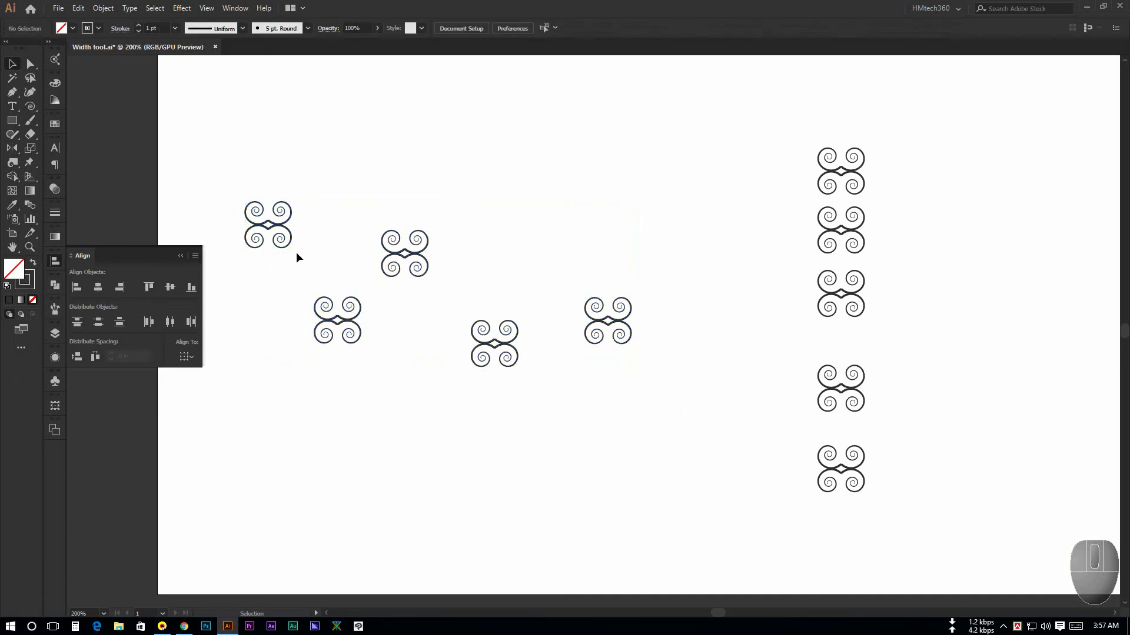
left_click(254, 211)
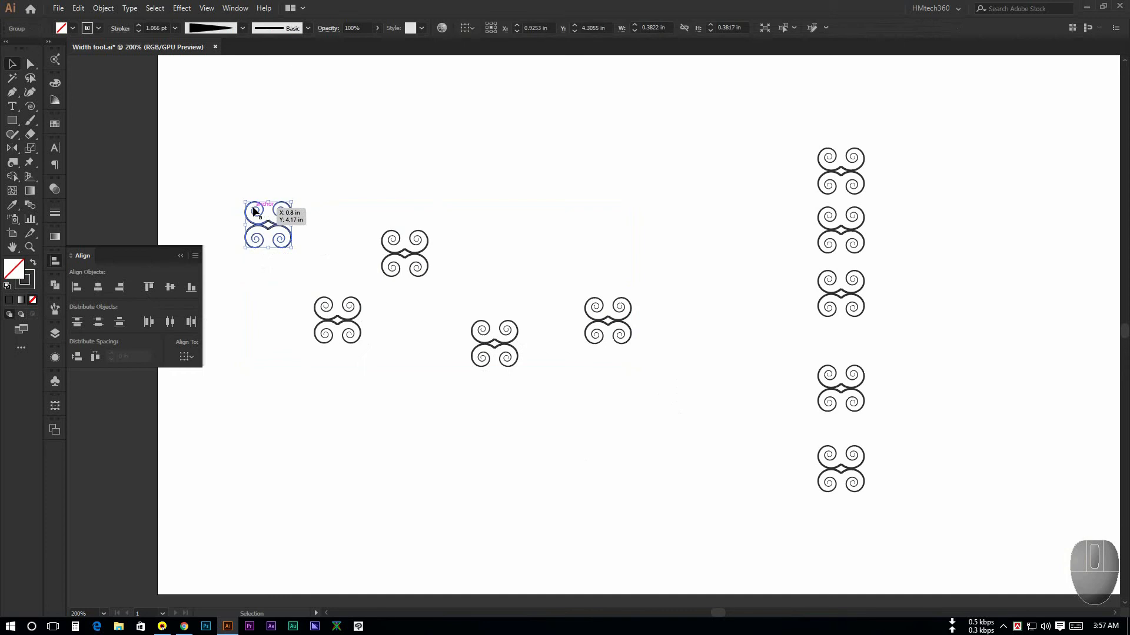
left_click_drag(219, 157, 640, 395)
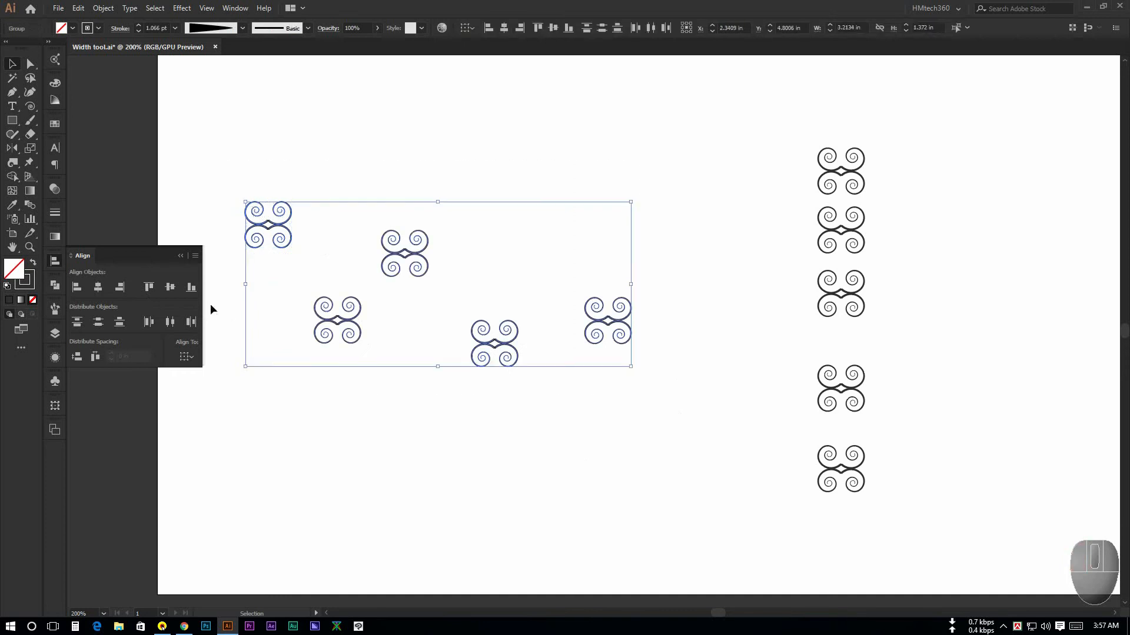
left_click(149, 287)
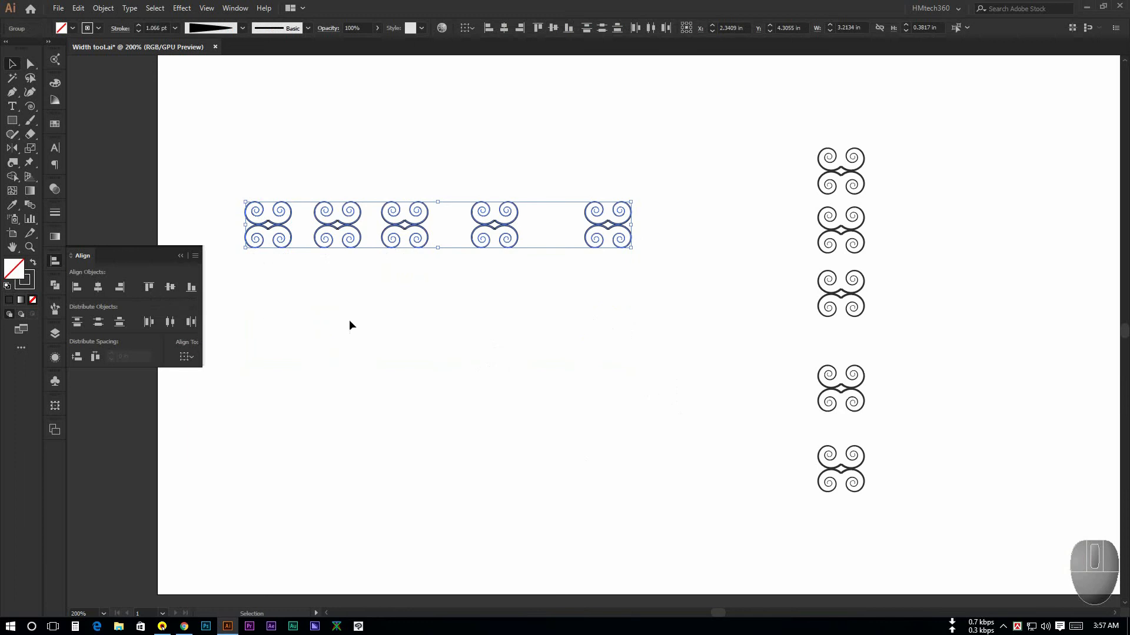
key("ctrl")
key("ctrl+z")
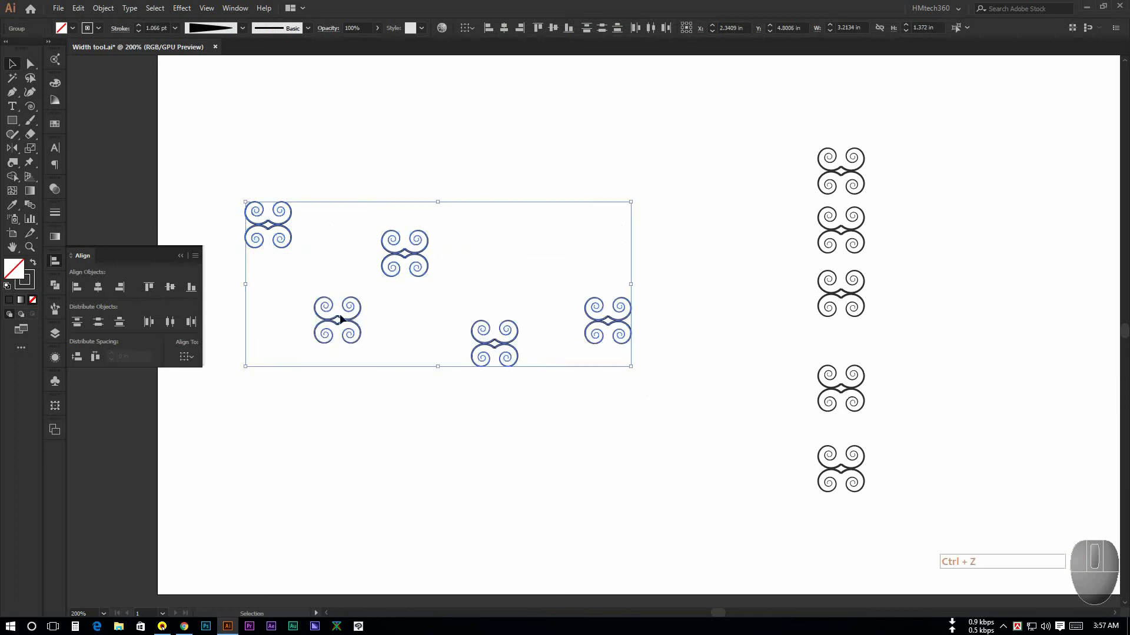
Step: Align the five staggered ornaments by their vertical centers and by their bottom edges, undoing each alignment
left_click(170, 288)
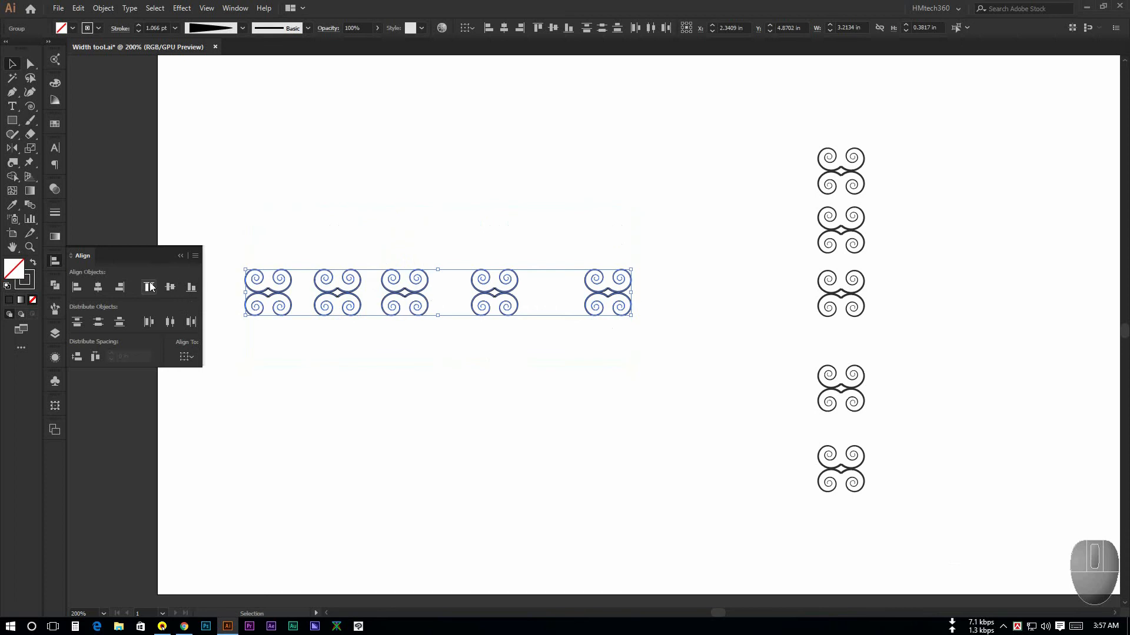
key("ctrl+z")
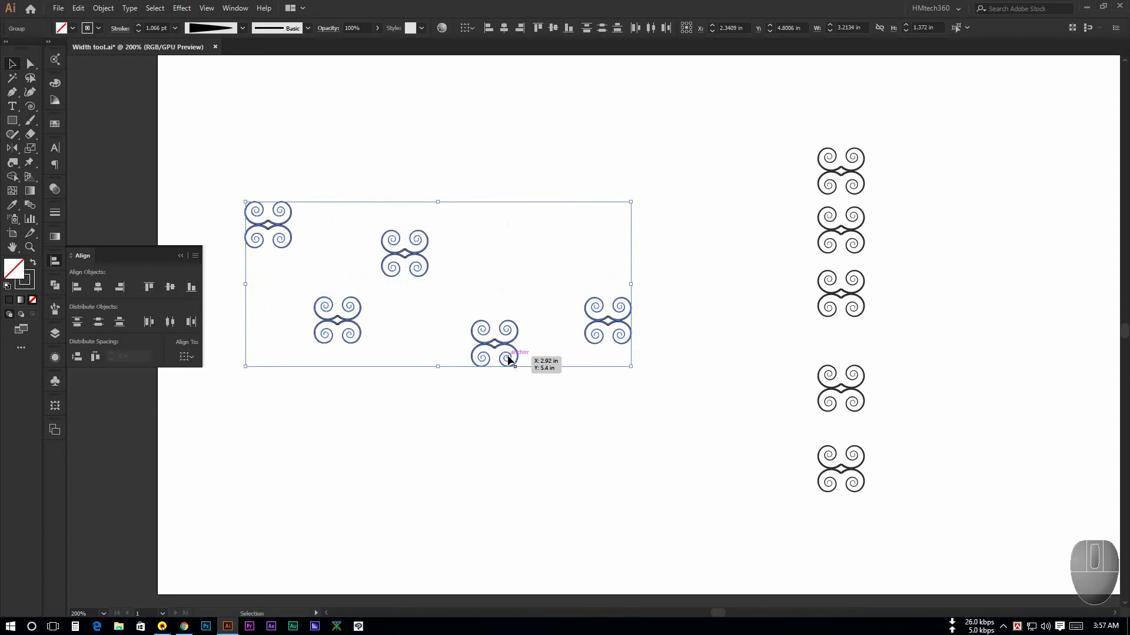
left_click(191, 287)
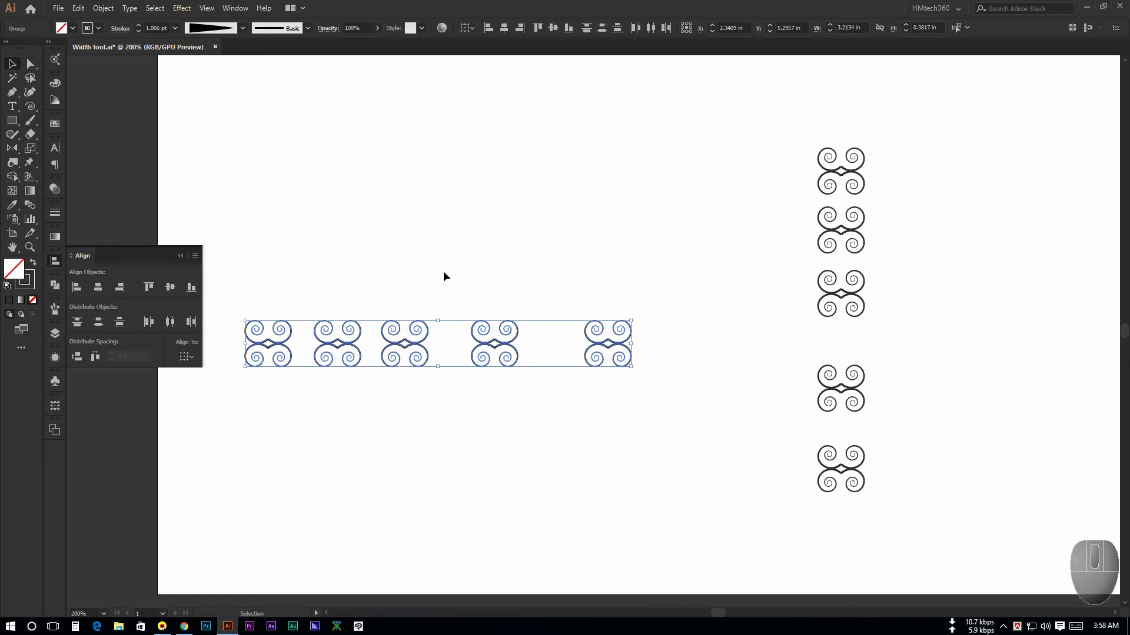
key("ctrl+z")
Step: Select the five staggered ornaments, align them by their bottom edges, and undo the alignment
left_click(484, 224)
left_click_drag(237, 147, 694, 446)
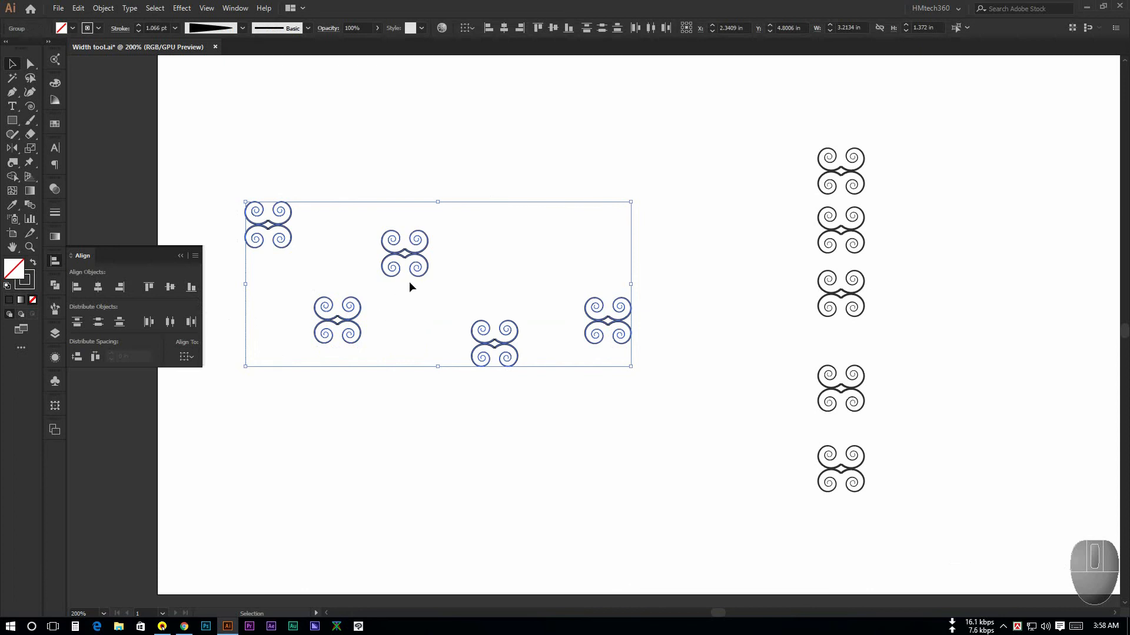
scroll(409, 280, "down", 2)
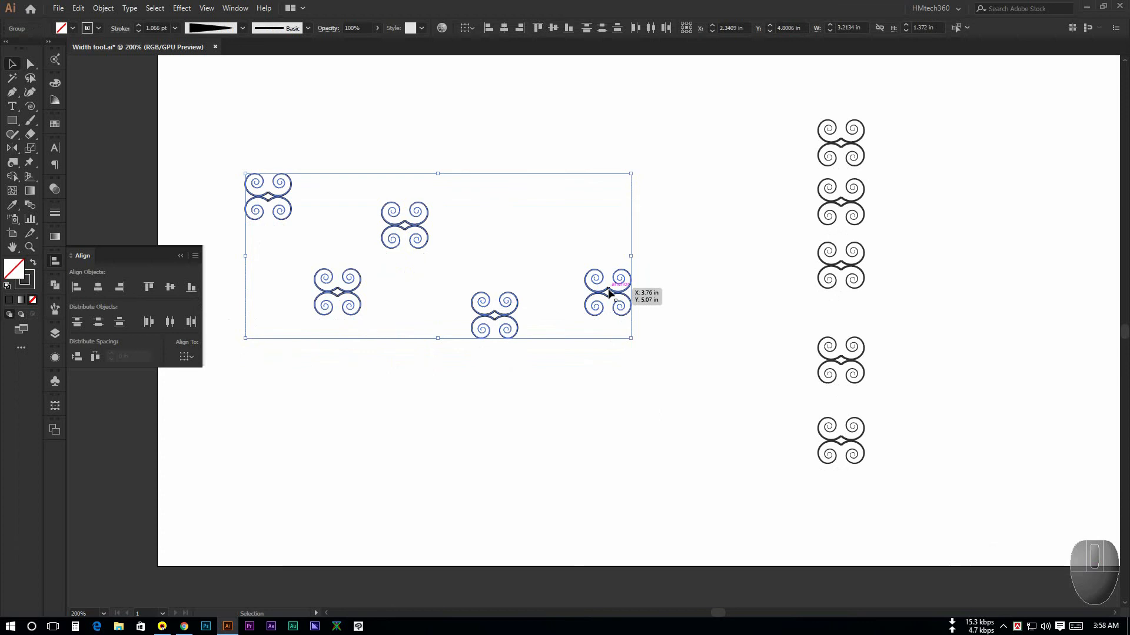
left_click(563, 360)
left_click_drag(241, 137, 618, 298)
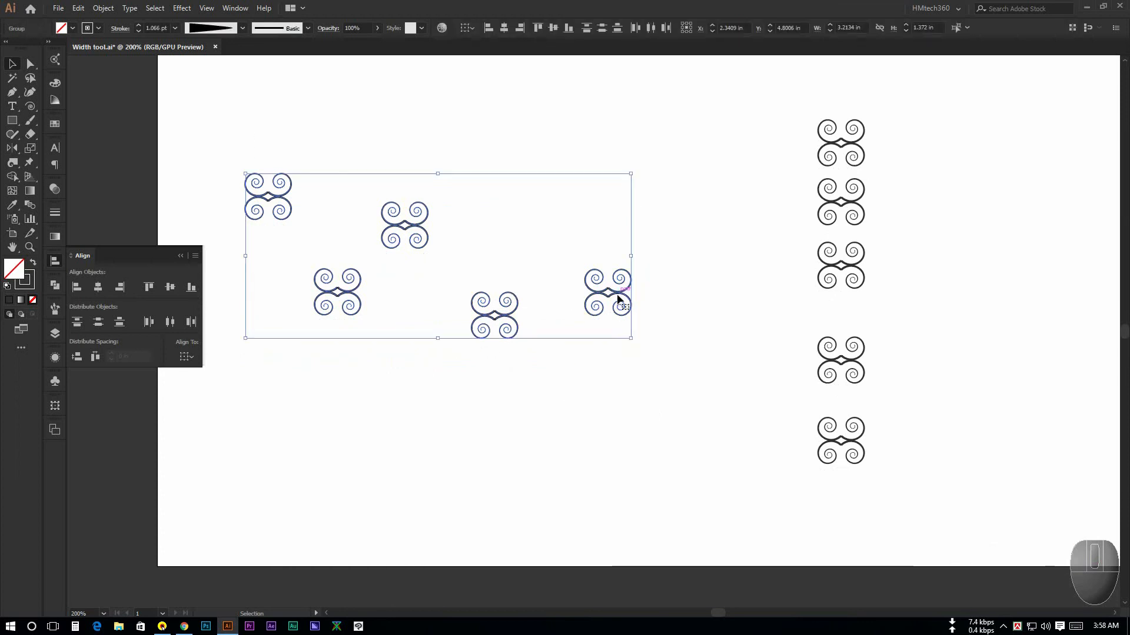
left_click(236, 128)
left_click_drag(235, 131, 692, 397)
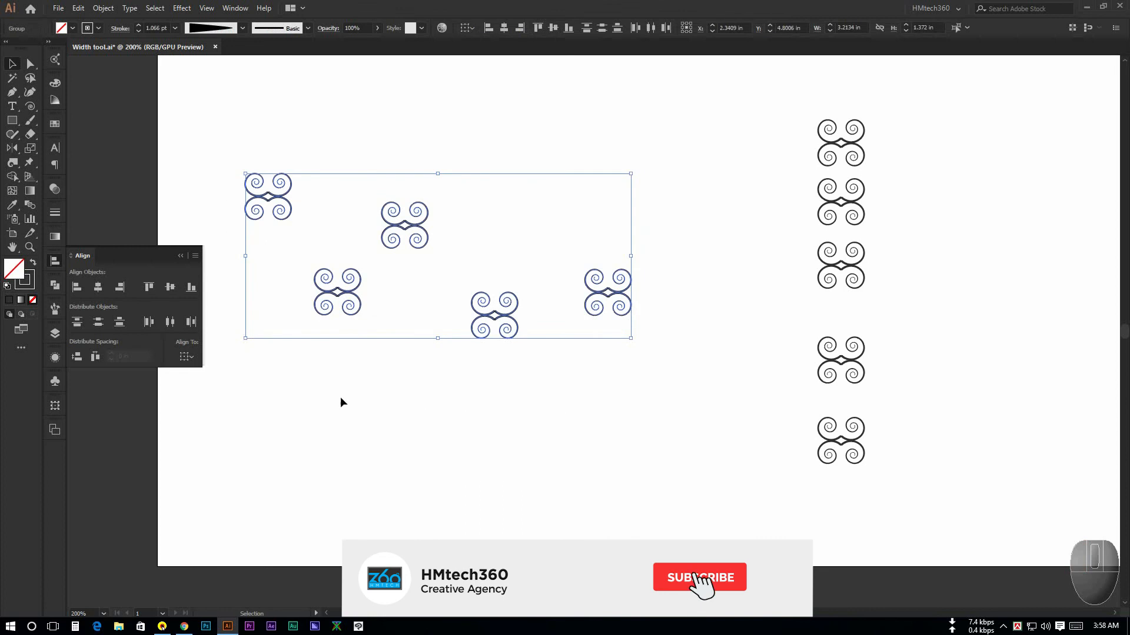
left_click(191, 287)
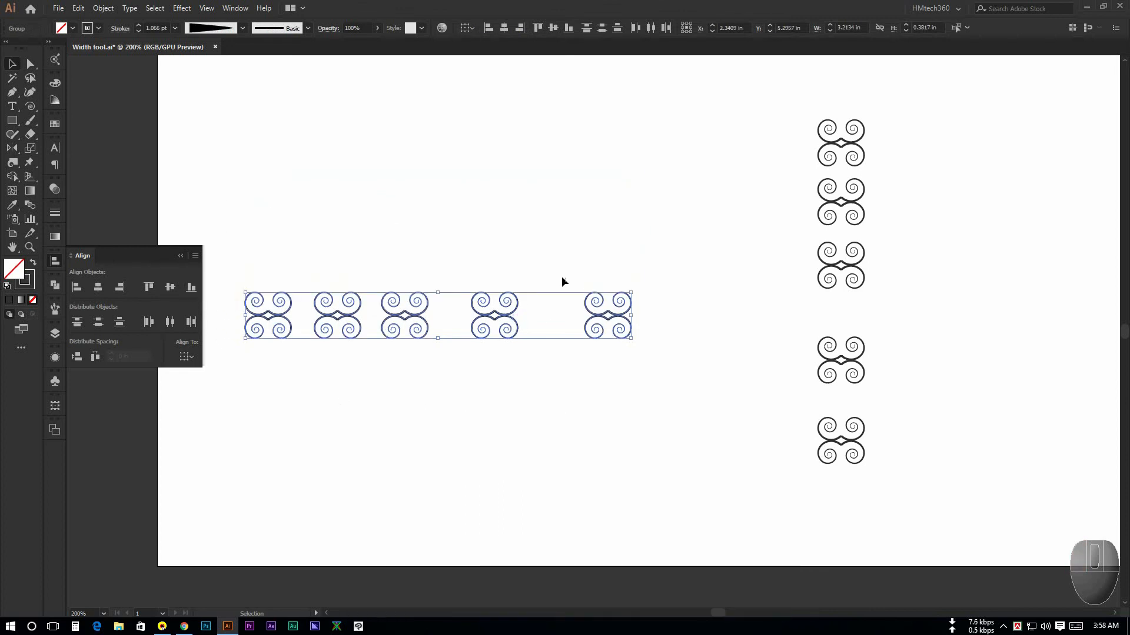
key("ctrl+z")
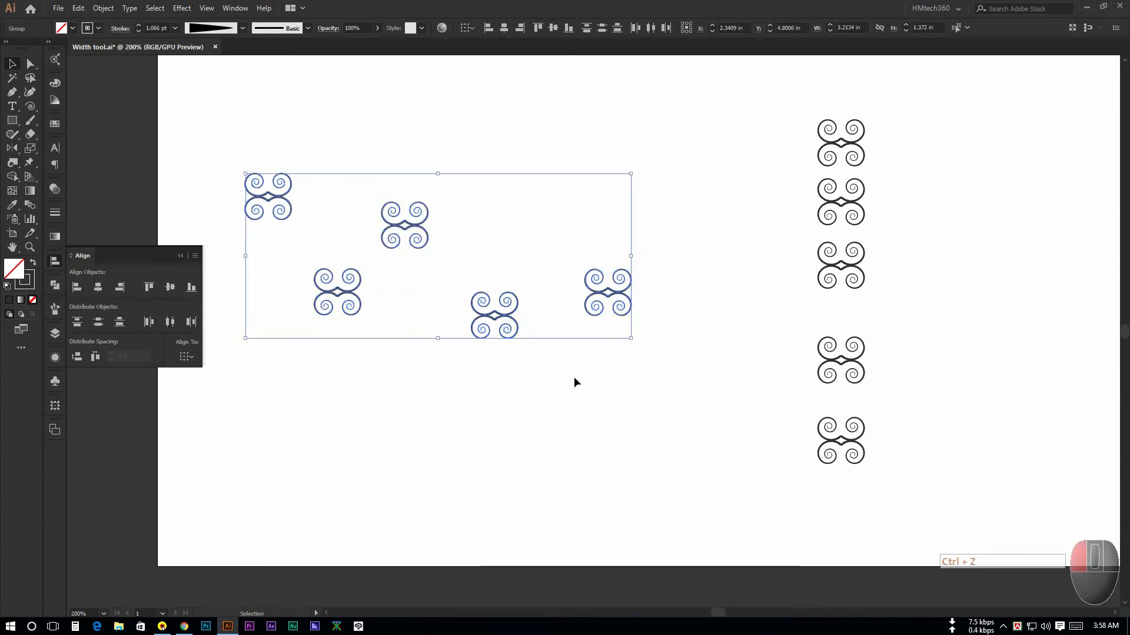
Step: Align the five staggered ornaments by their bottom edges with the rightmost one as key object, and undo the alignment
left_click_drag(229, 113, 689, 388)
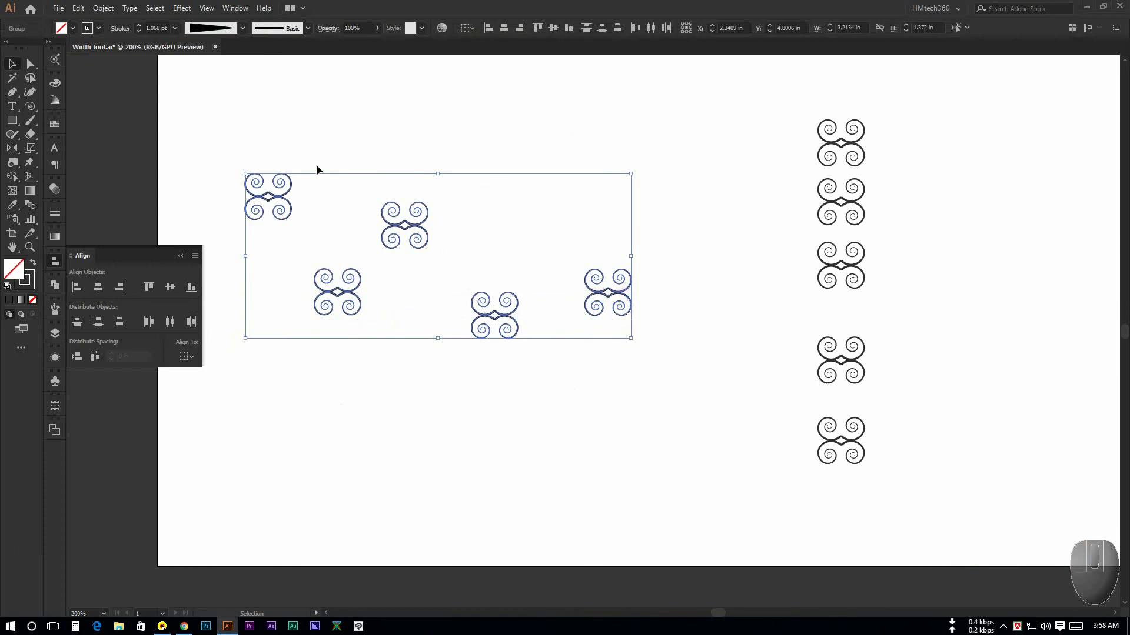
left_click(622, 294)
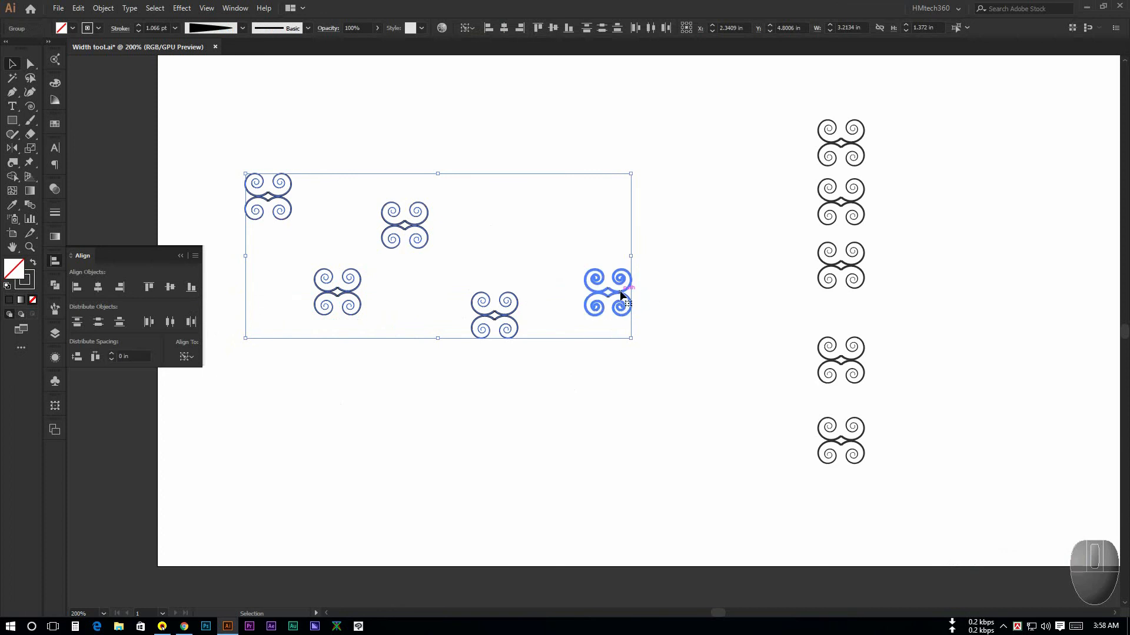
left_click(192, 287)
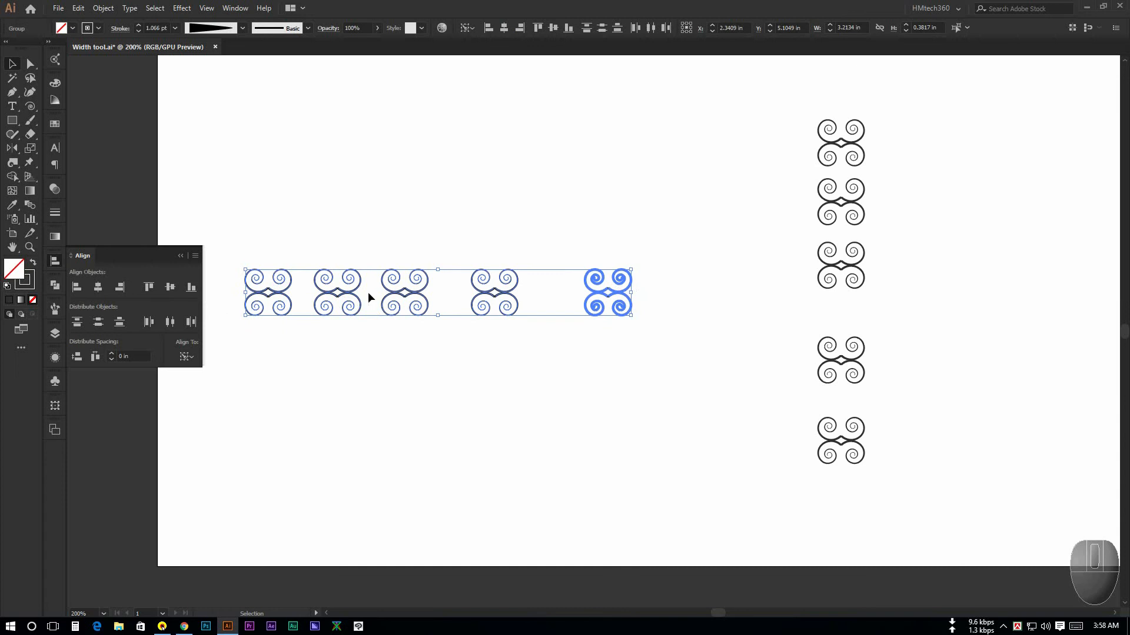
key("ctrl+z")
Step: Show the Align To options for the five selected staggered ornaments, and dismiss them without choosing another option
left_click(256, 155)
left_click_drag(257, 154, 690, 390)
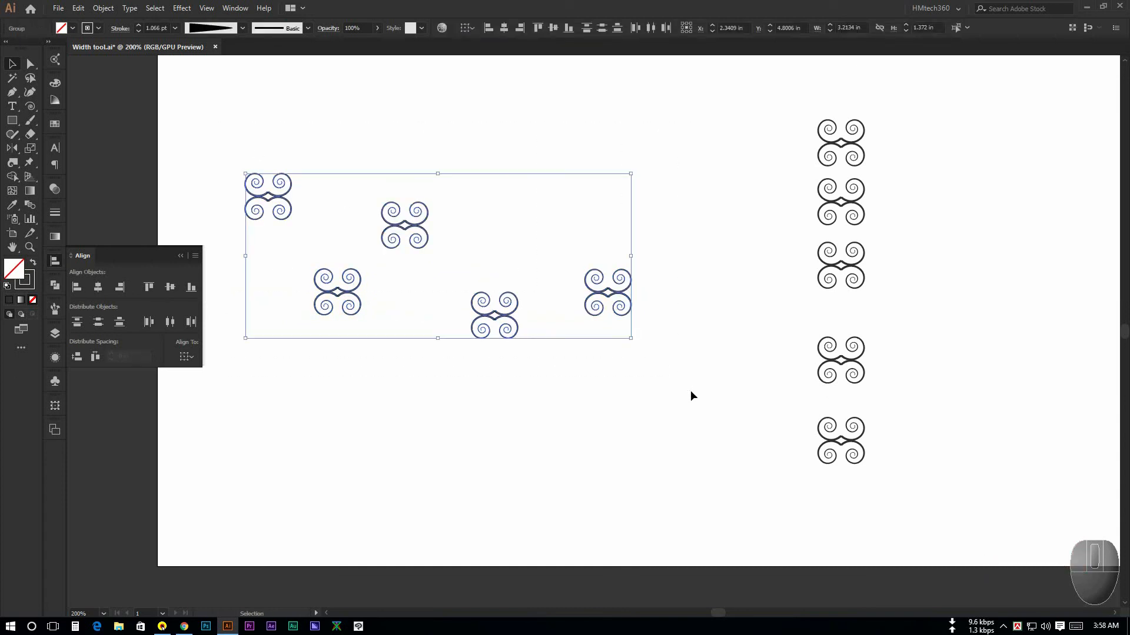
left_click(187, 357)
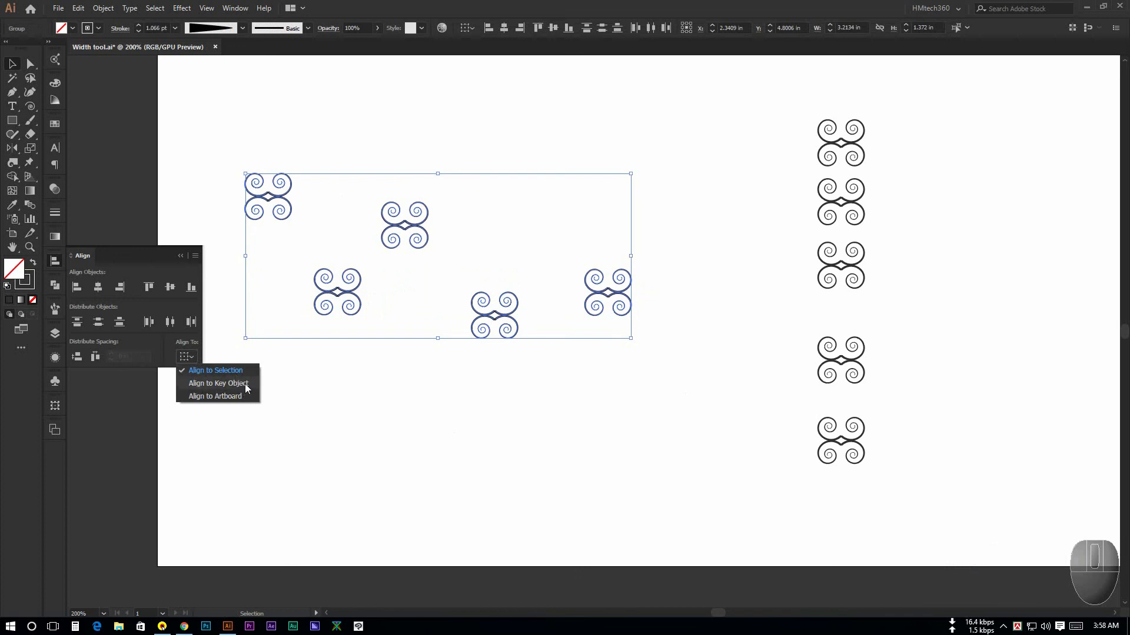
left_click(410, 376)
left_click(410, 376)
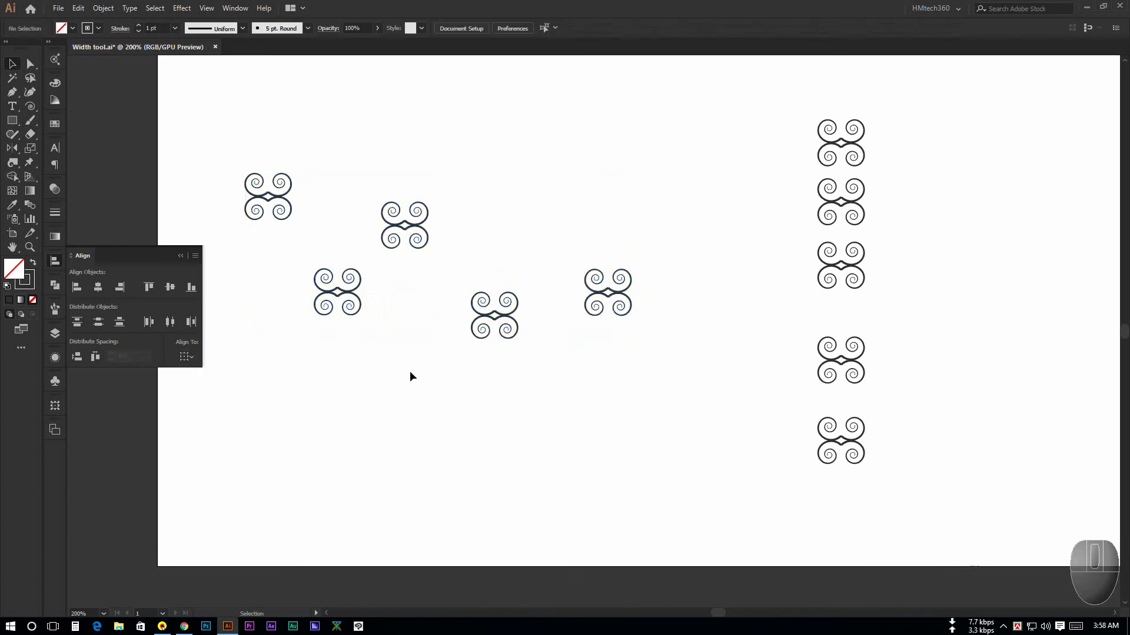
Step: Align the five staggered ornaments by their bottom edges, using the third one from the left as key object
left_click_drag(225, 122, 689, 400)
left_click(692, 410)
left_click_drag(201, 124, 689, 415)
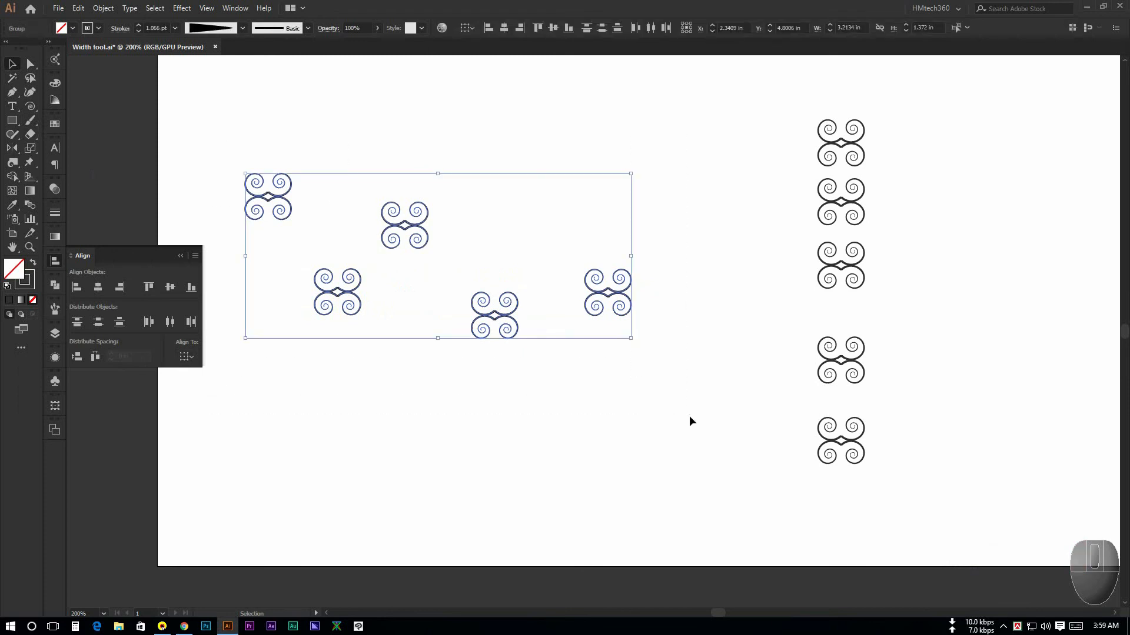
left_click(410, 228)
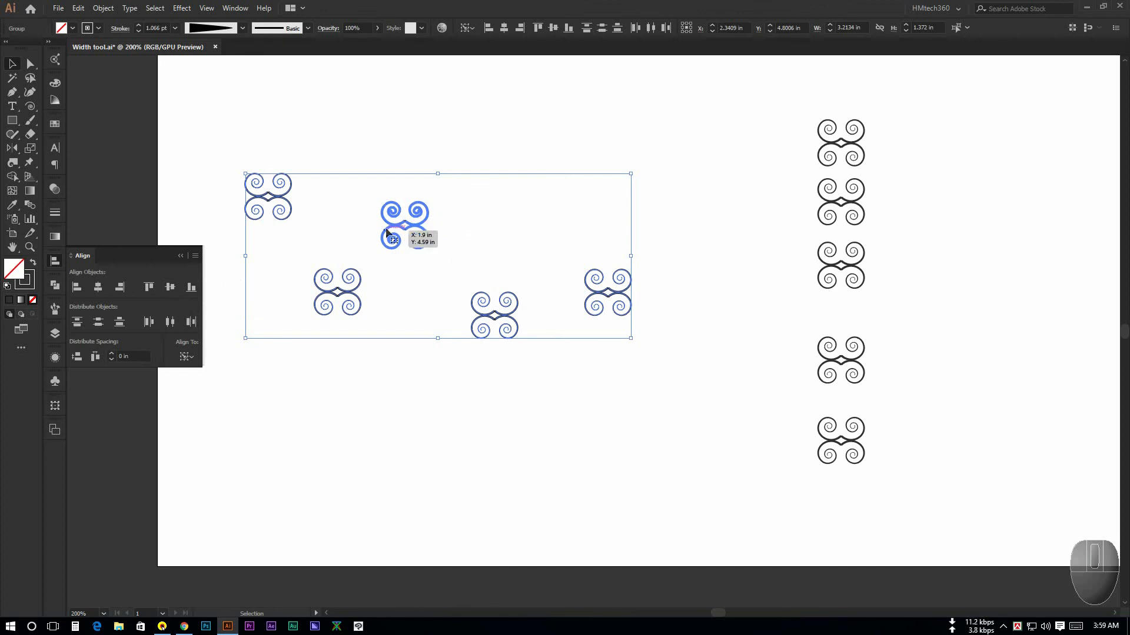
left_click(194, 287)
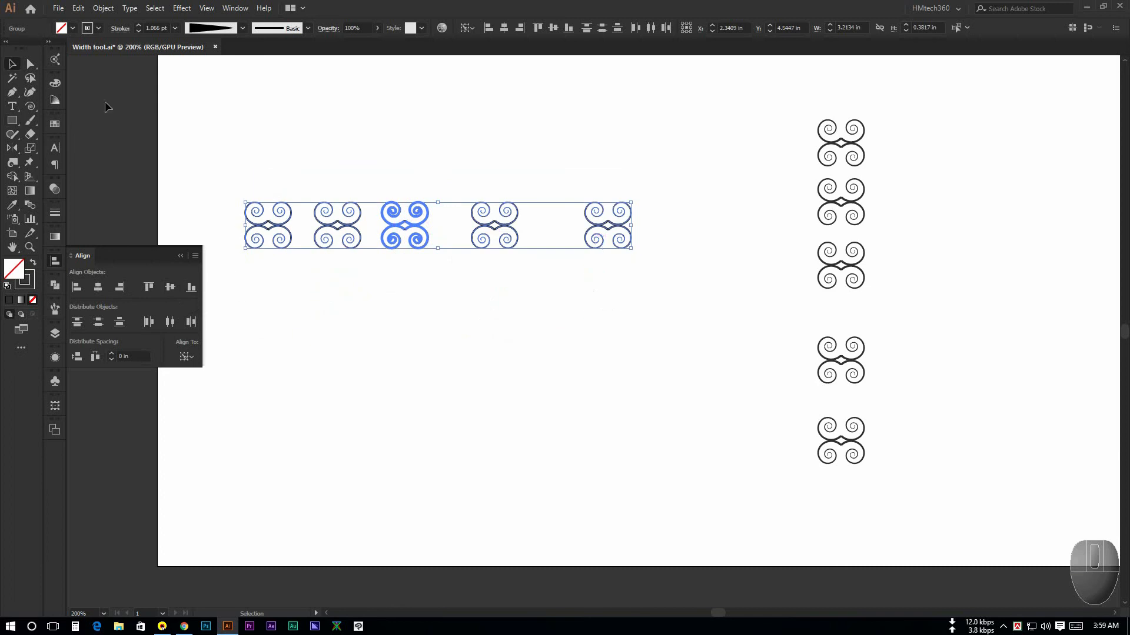
left_click(374, 149)
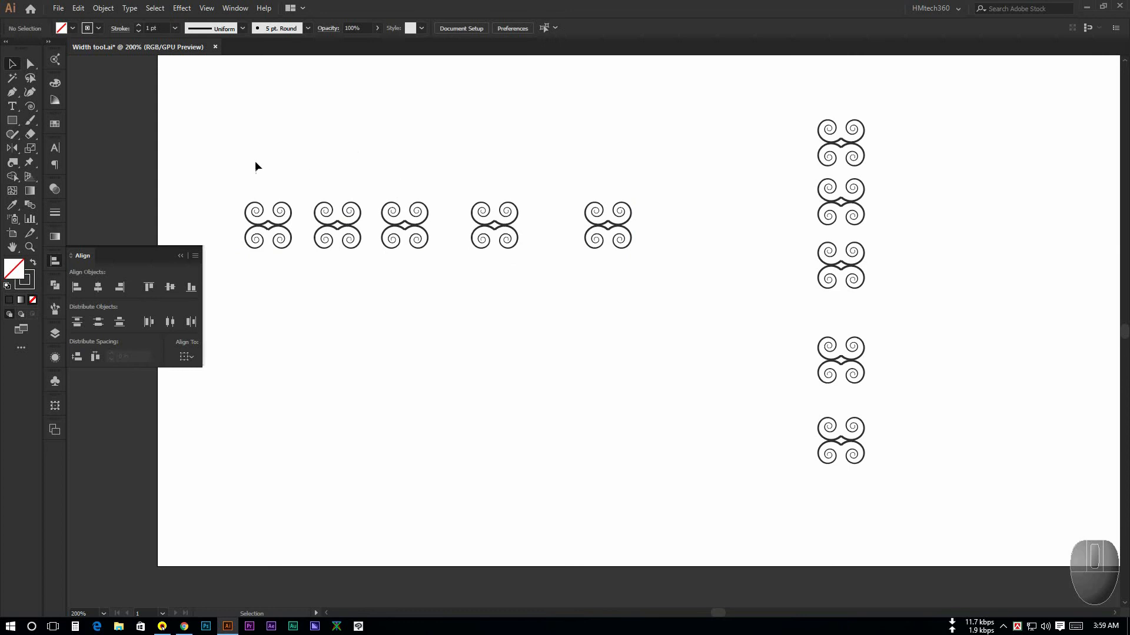
left_click_drag(235, 151, 693, 307)
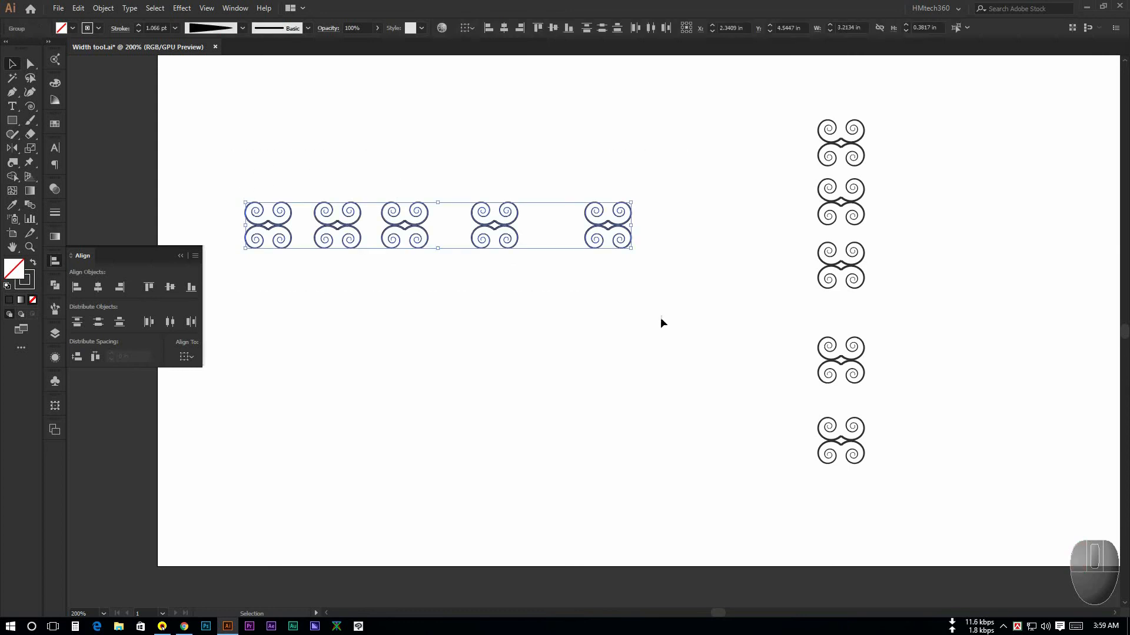
left_click(608, 330)
scroll(598, 326, "down", 2)
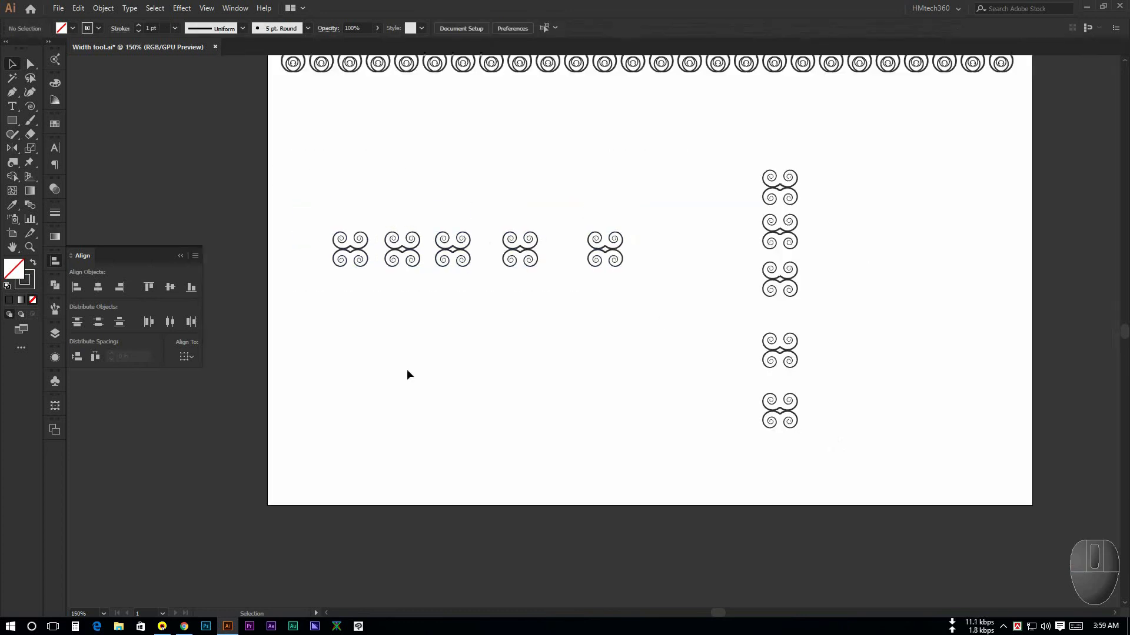
scroll(451, 372, "up", 2)
left_click(187, 356)
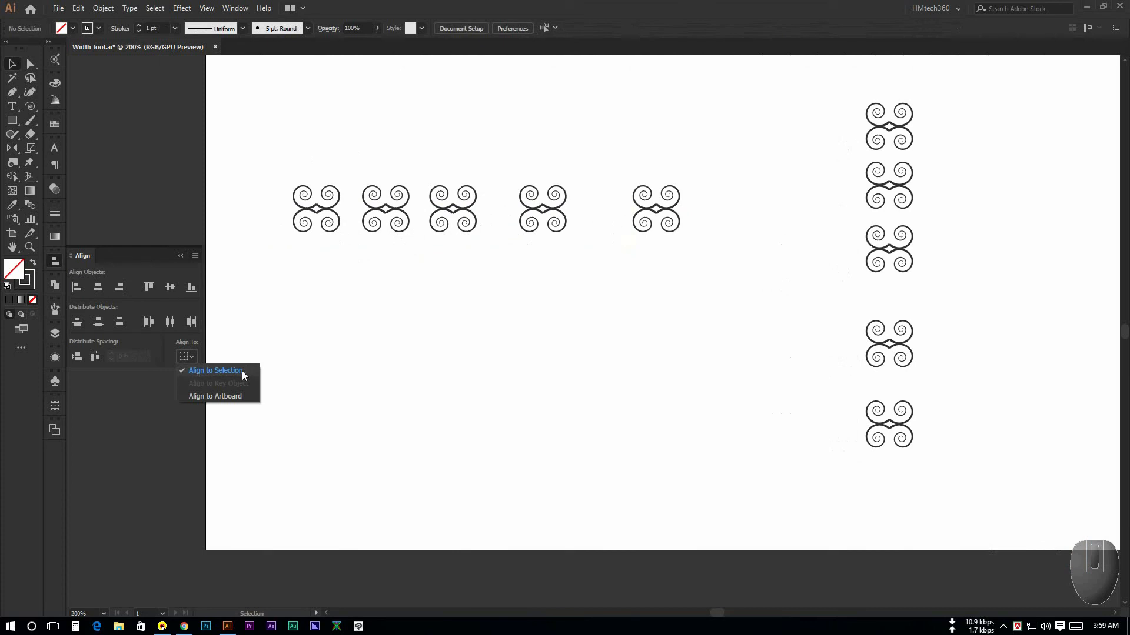
left_click(435, 370)
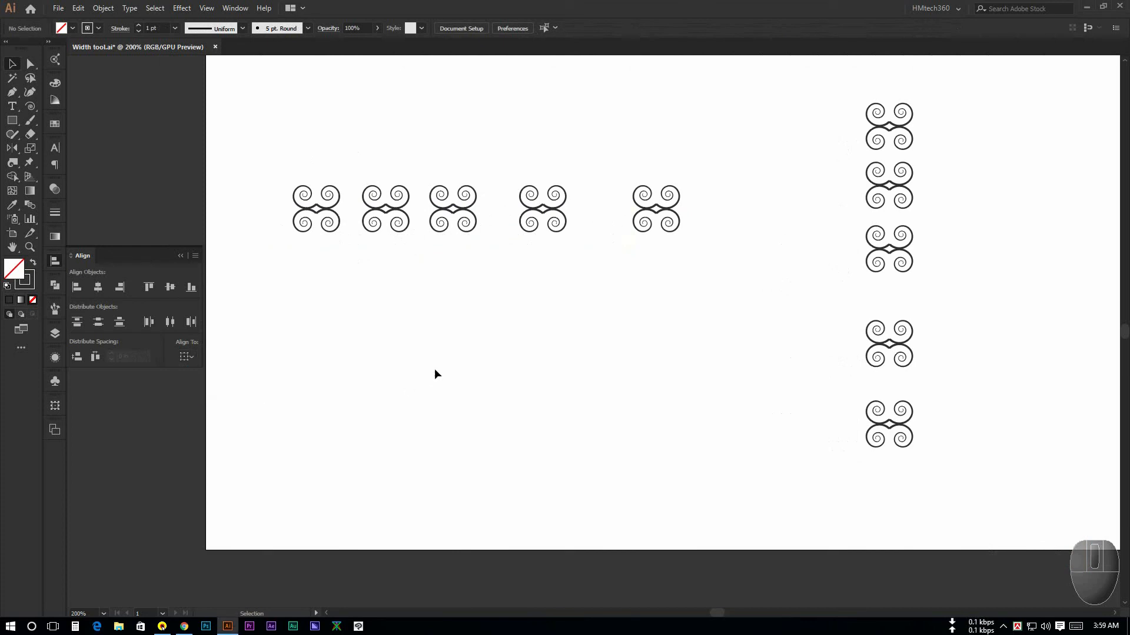
scroll(423, 353, "down", 1)
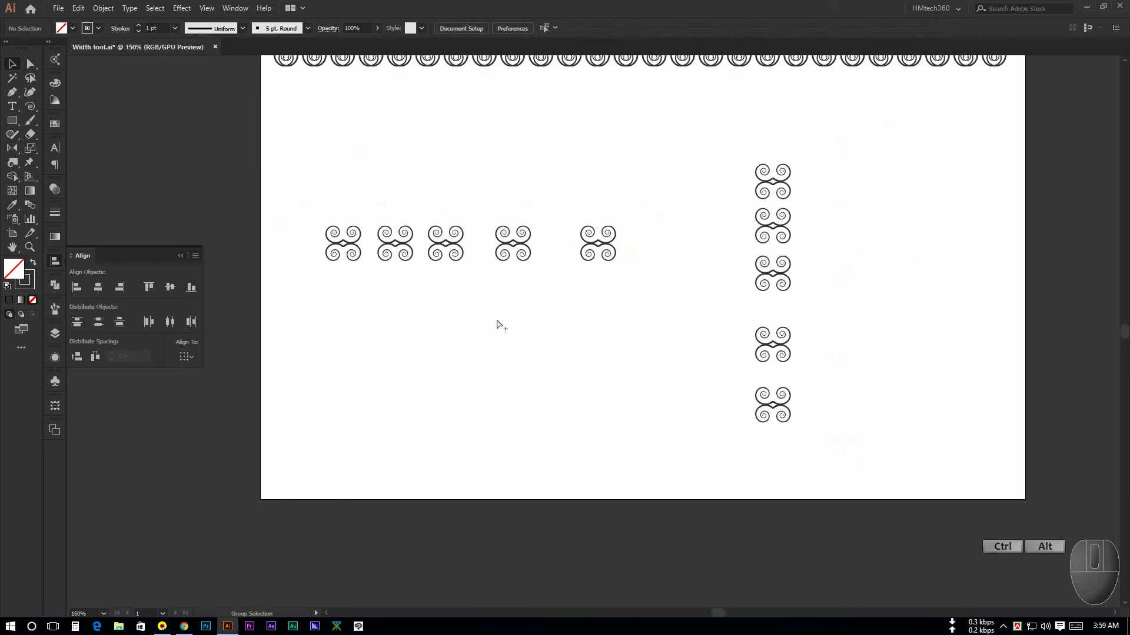
scroll(497, 323, "up", 1)
scroll(476, 317, "down", 2)
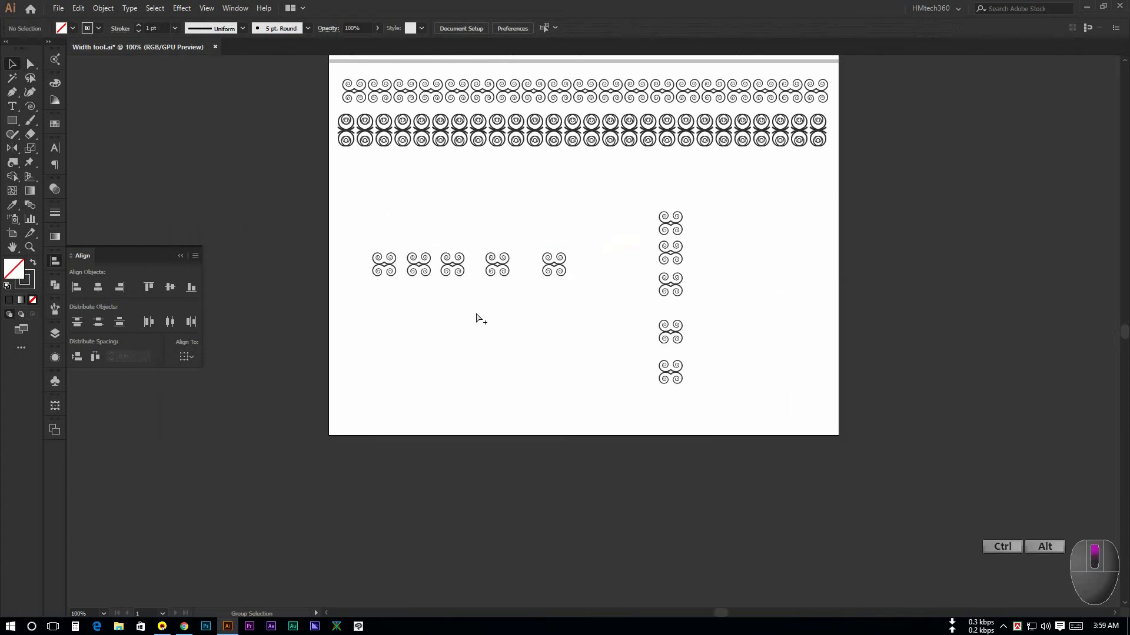
scroll(477, 318, "up", 2)
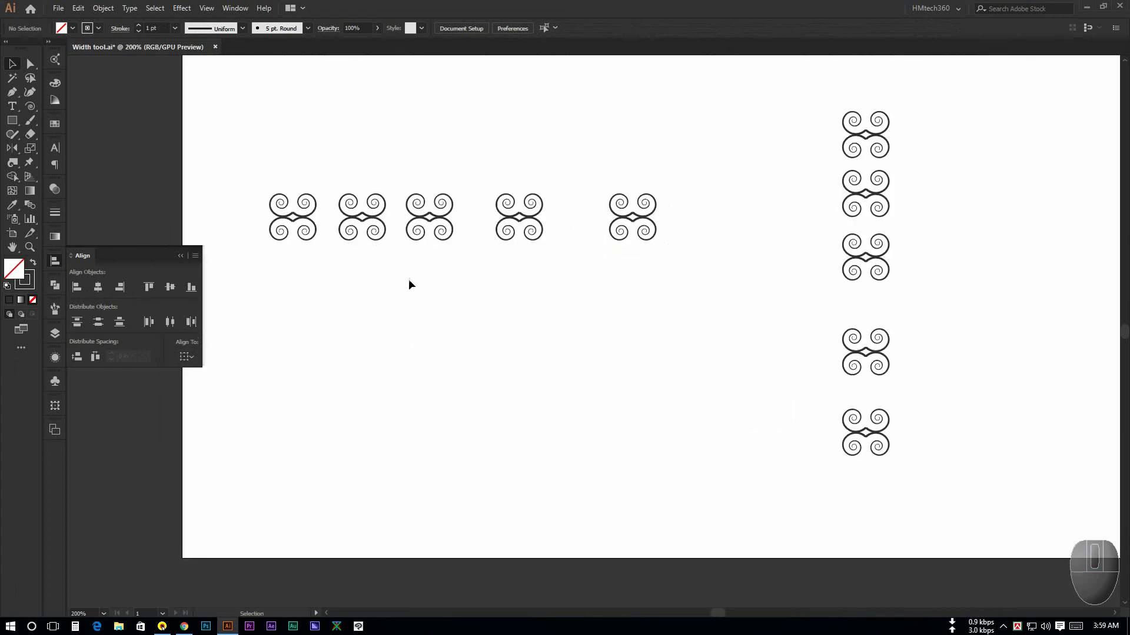
key("ctrl+minus")
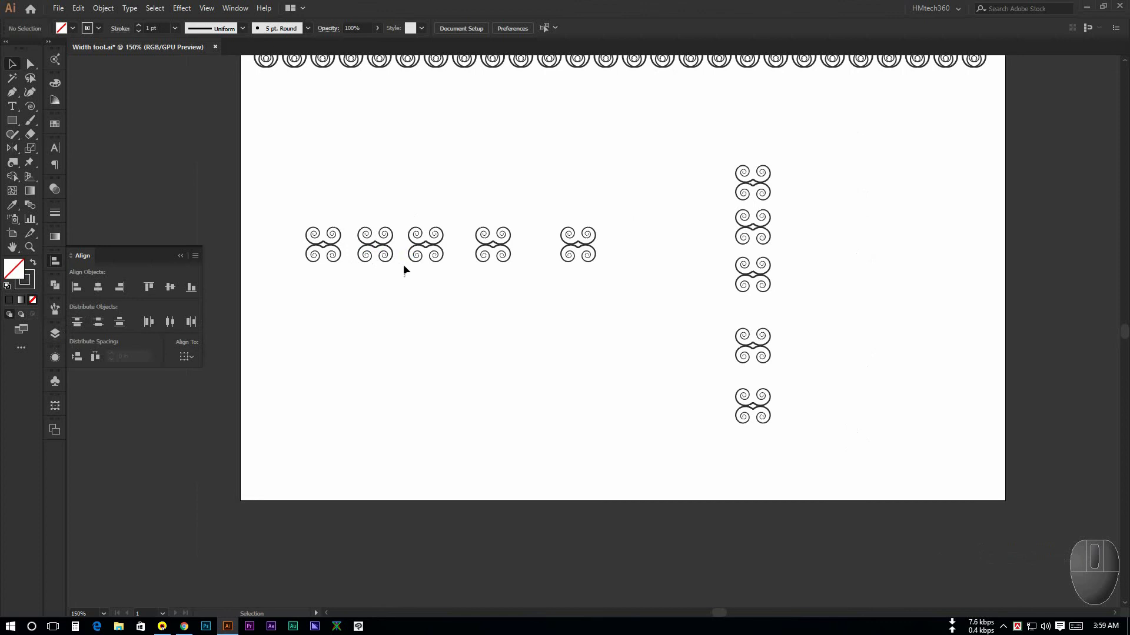
scroll(366, 288, "up", 1)
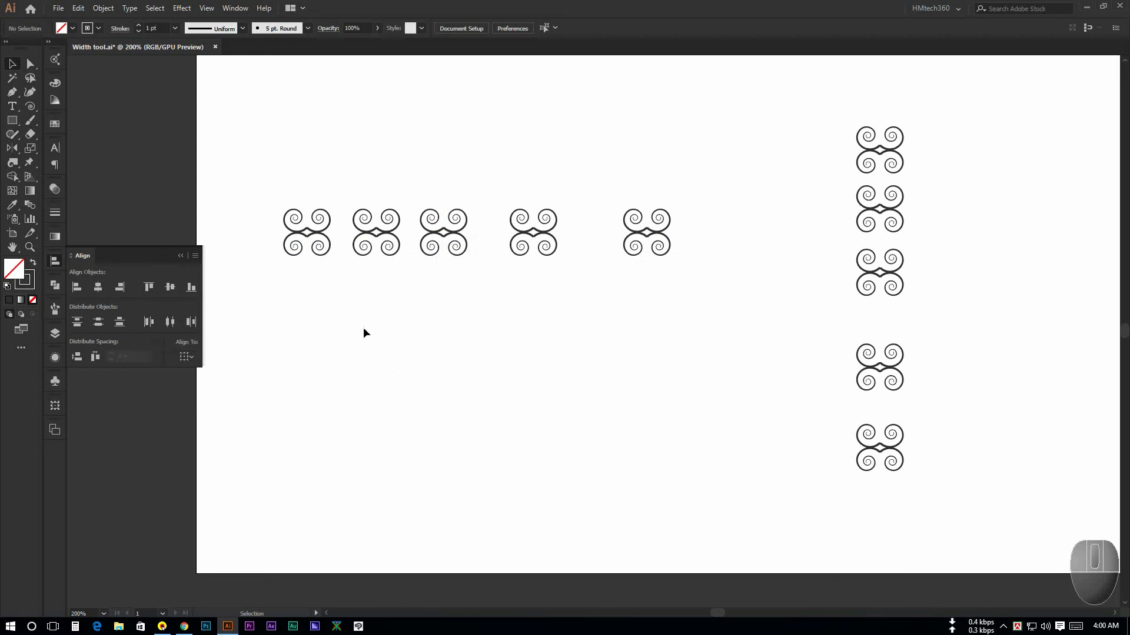
Step: Distribute the five ornaments of the vertical column by their top edges and by their vertical centers, undoing each distribution
key("space")
left_click_drag(661, 312, 504, 288)
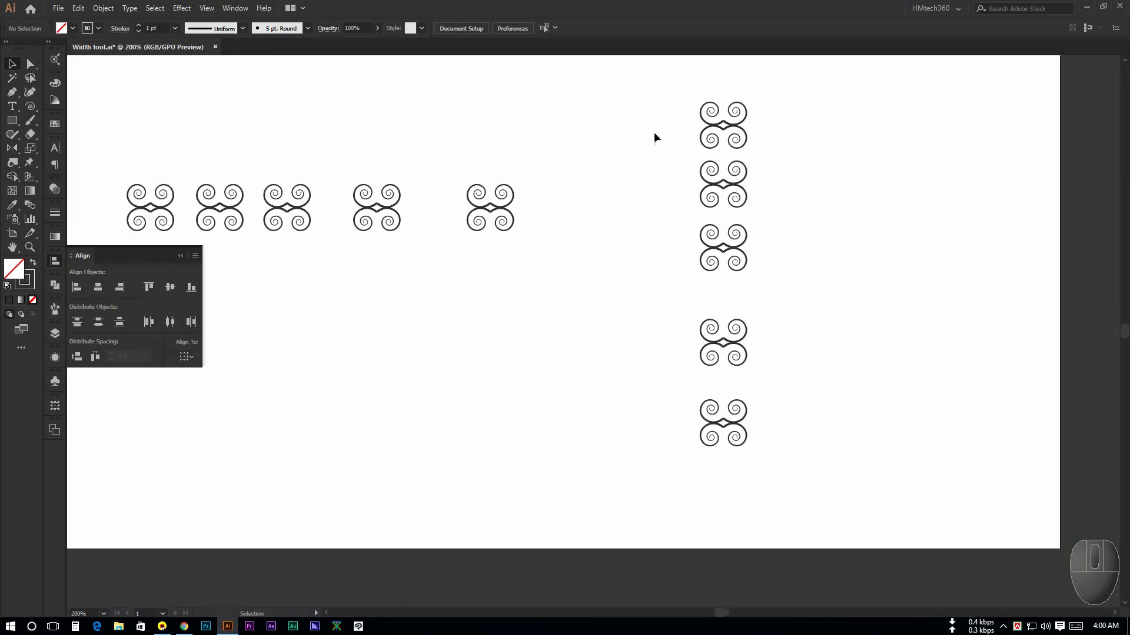
left_click_drag(604, 242, 651, 240)
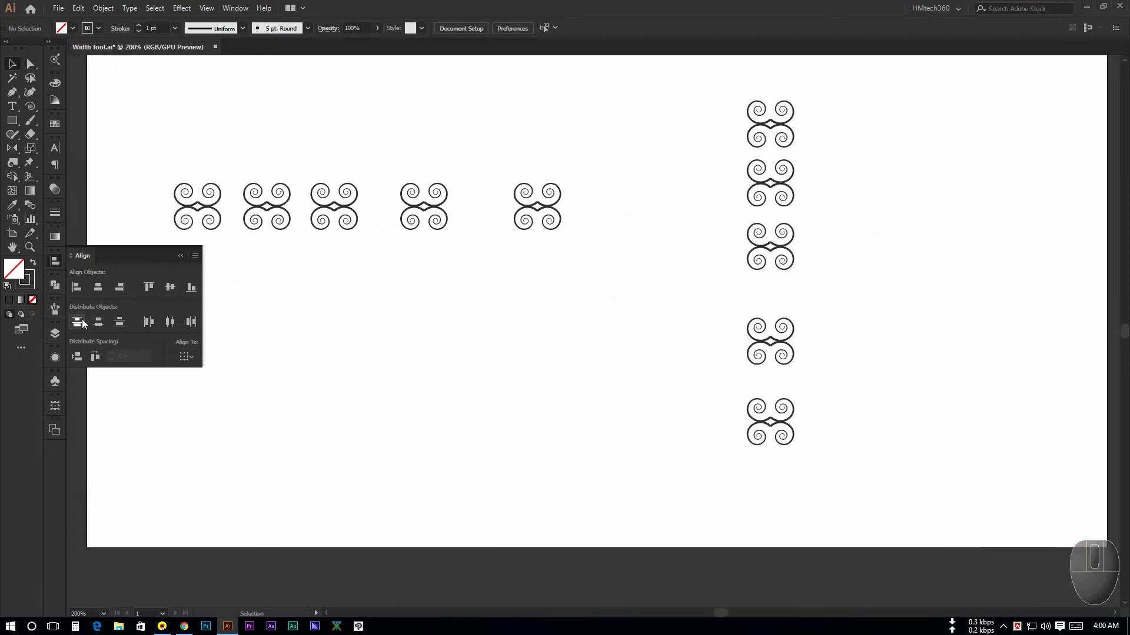
left_click_drag(705, 94, 845, 468)
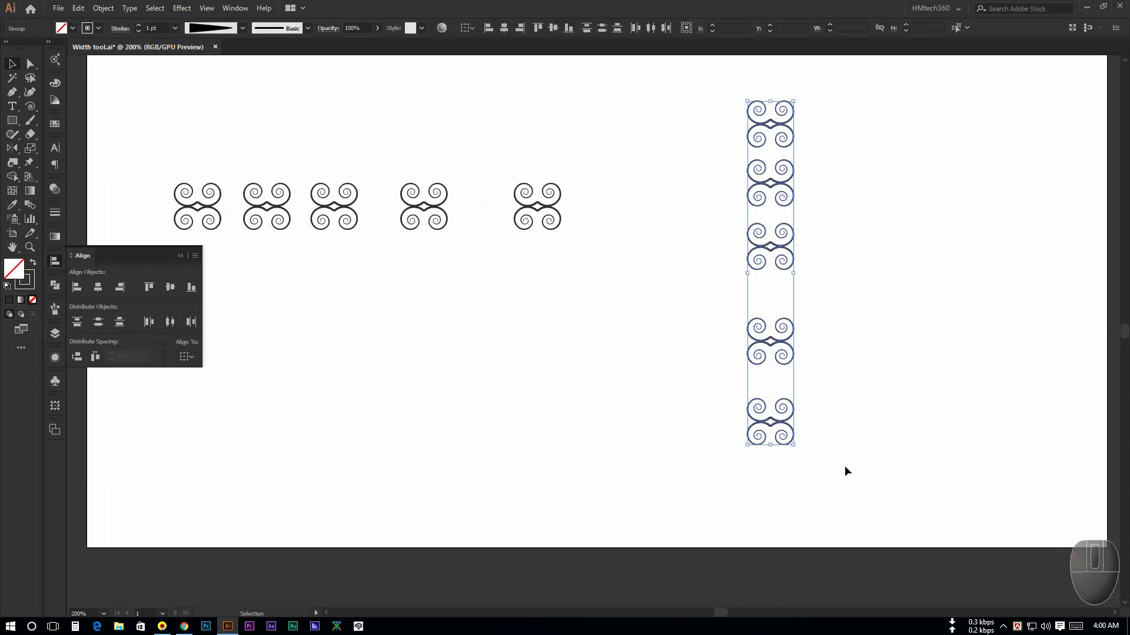
left_click(77, 323)
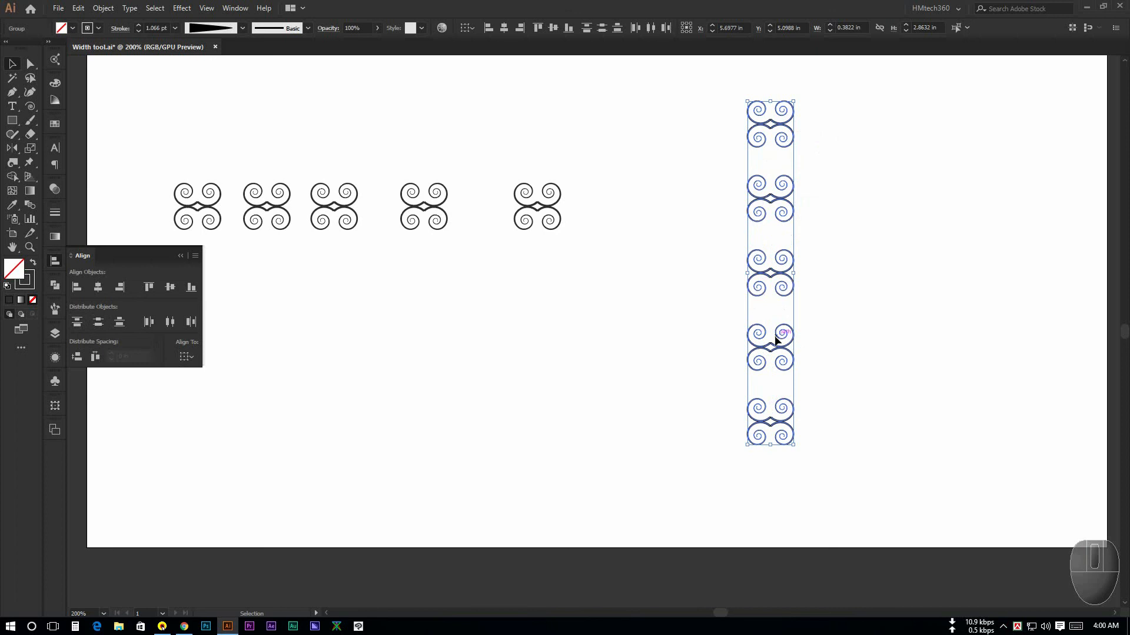
key("ctrl+z")
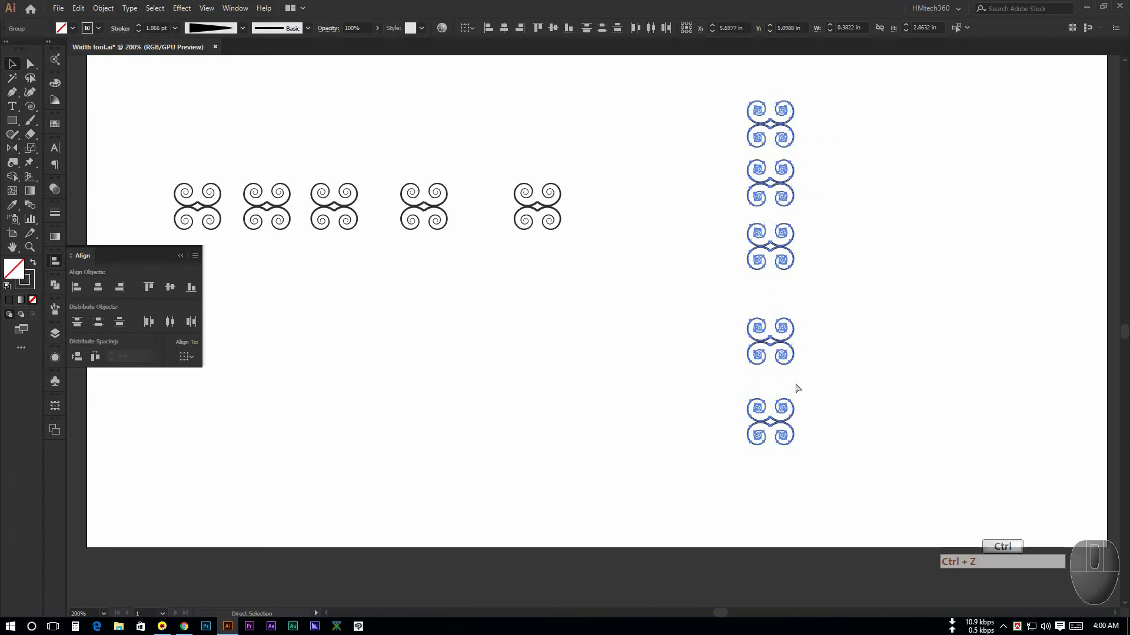
left_click(100, 326)
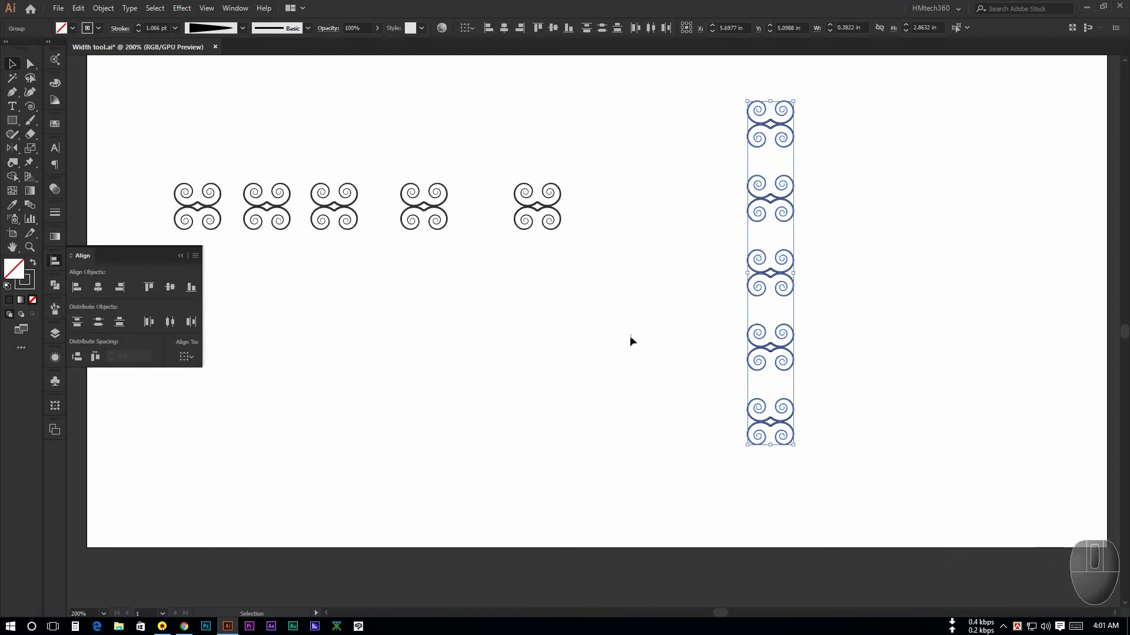
key("ctrl+z")
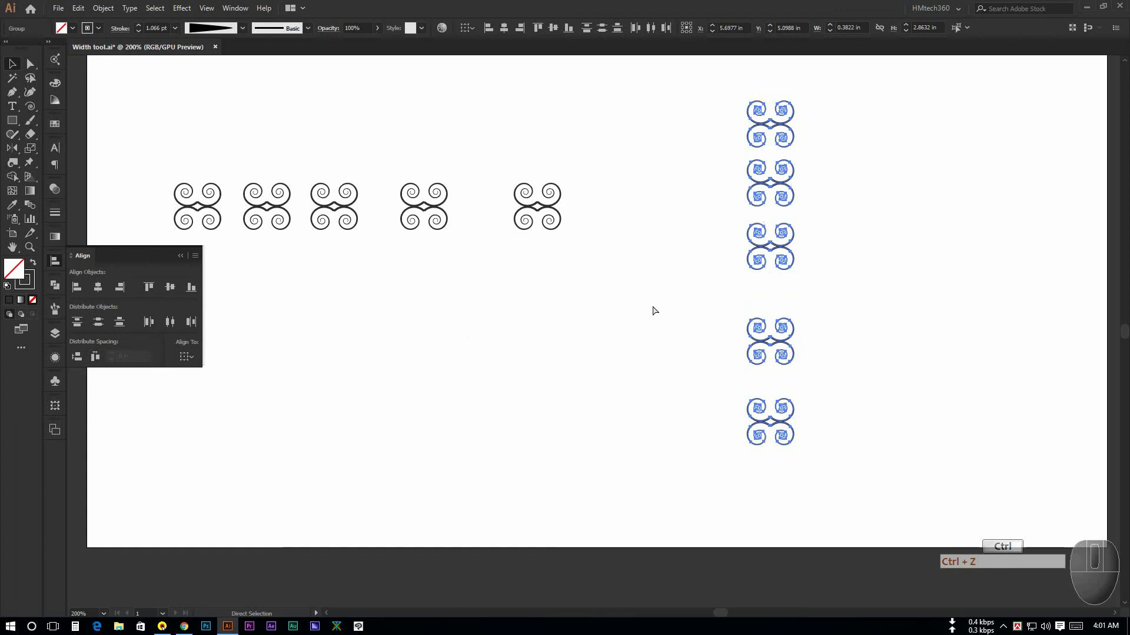
Step: Distribute the five ornaments of the vertical column evenly by their bottom edges, and deselect them
left_click(124, 327)
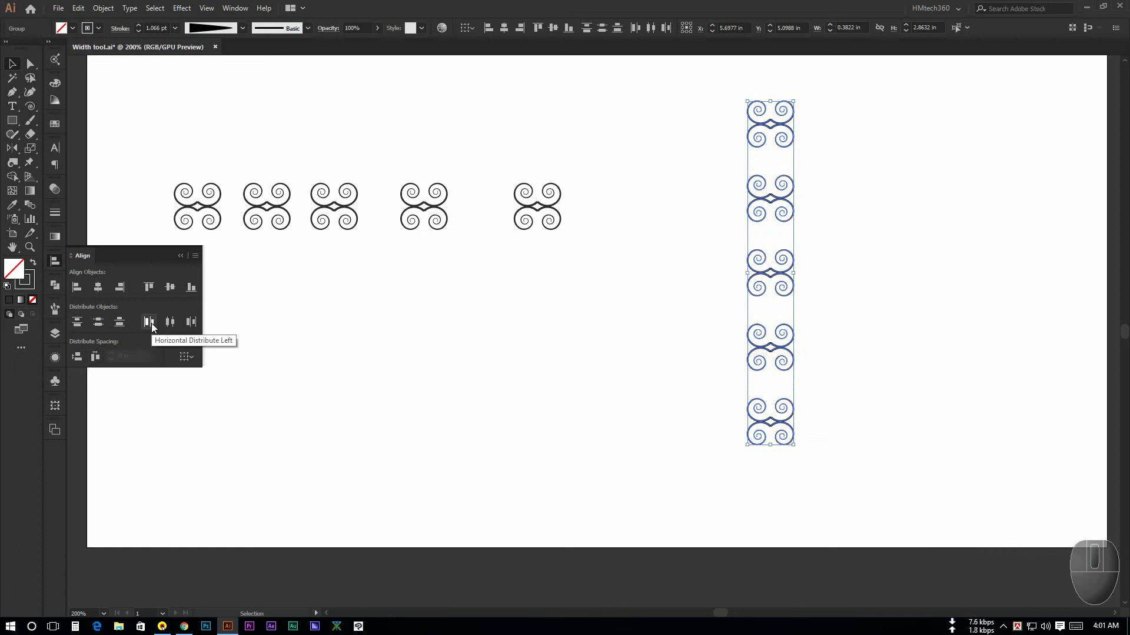
left_click(535, 313)
Step: Distribute the five ornaments of the horizontal row by their left edges and by their horizontal centers, undoing each distribution
key("space")
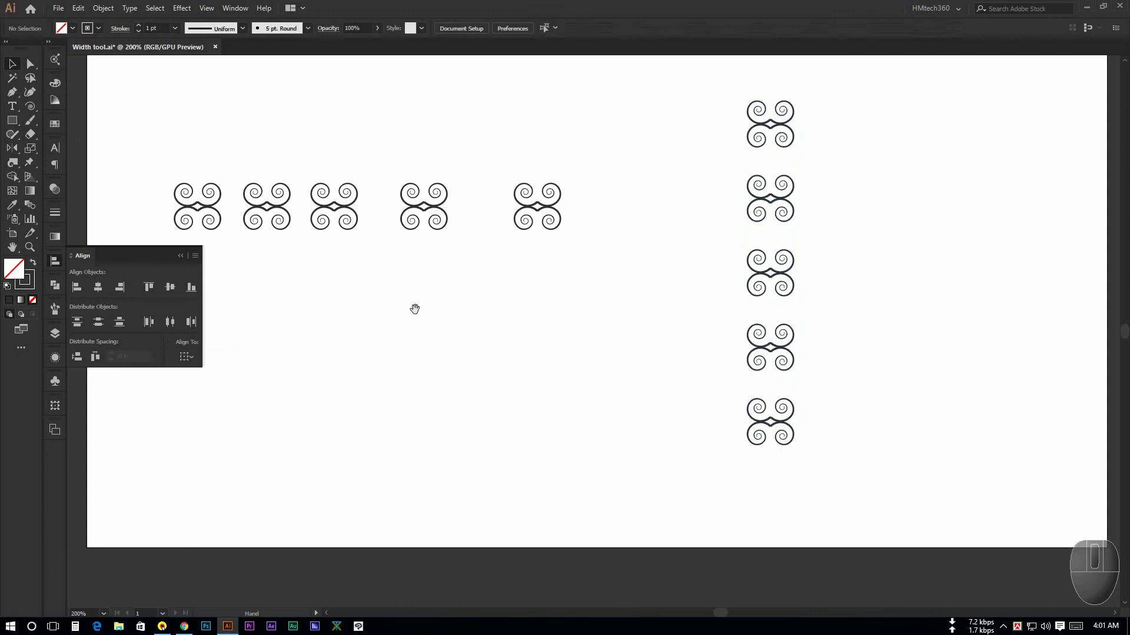
left_click_drag(416, 310, 536, 340)
left_click_drag(264, 175, 743, 348)
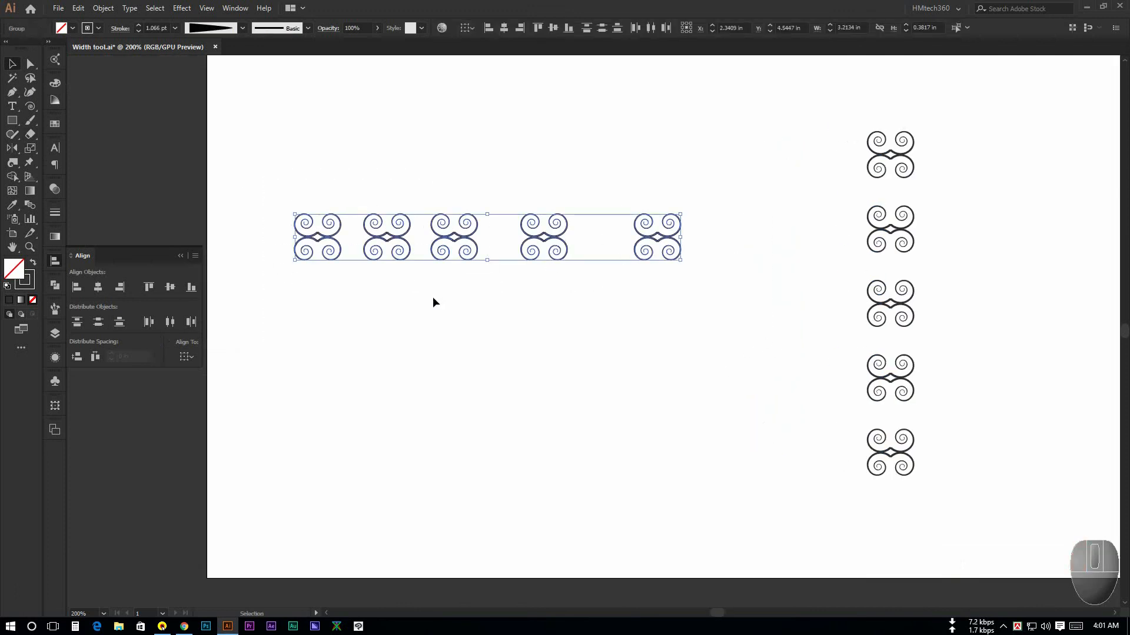
left_click(146, 324)
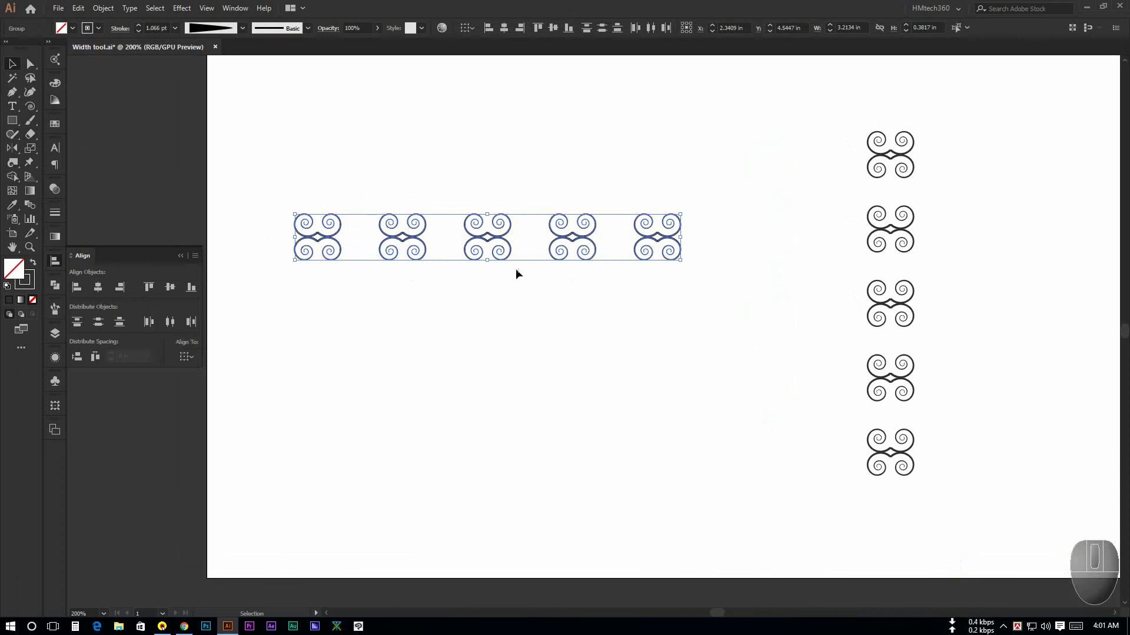
key("ctrl+z")
left_click(169, 322)
key("ctrl+z")
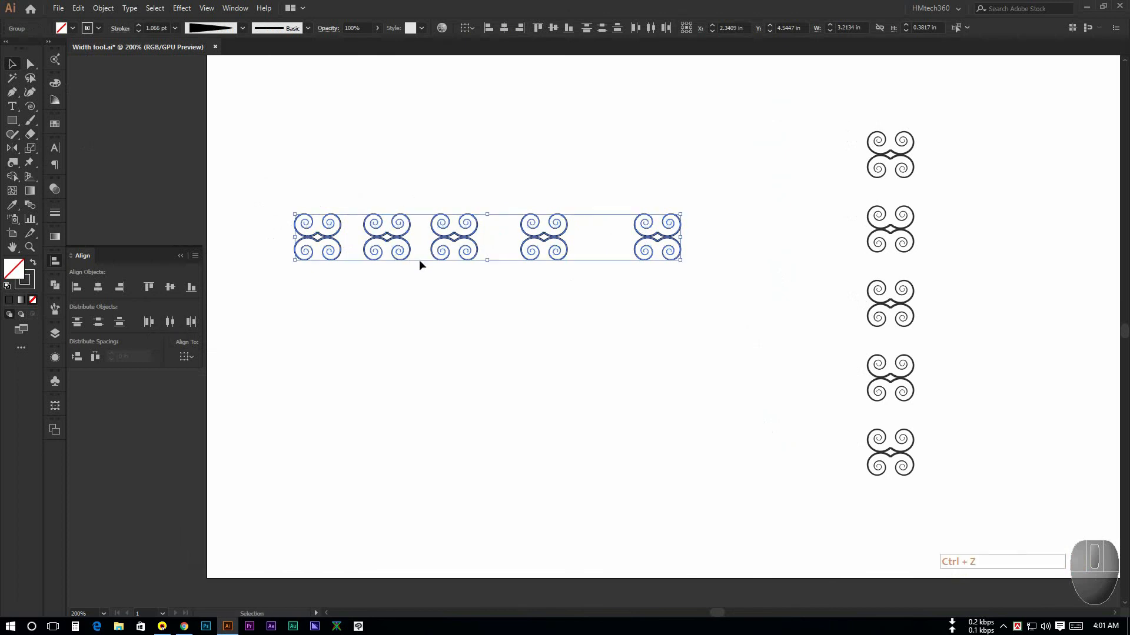
left_click(170, 321)
key("ctrl+z")
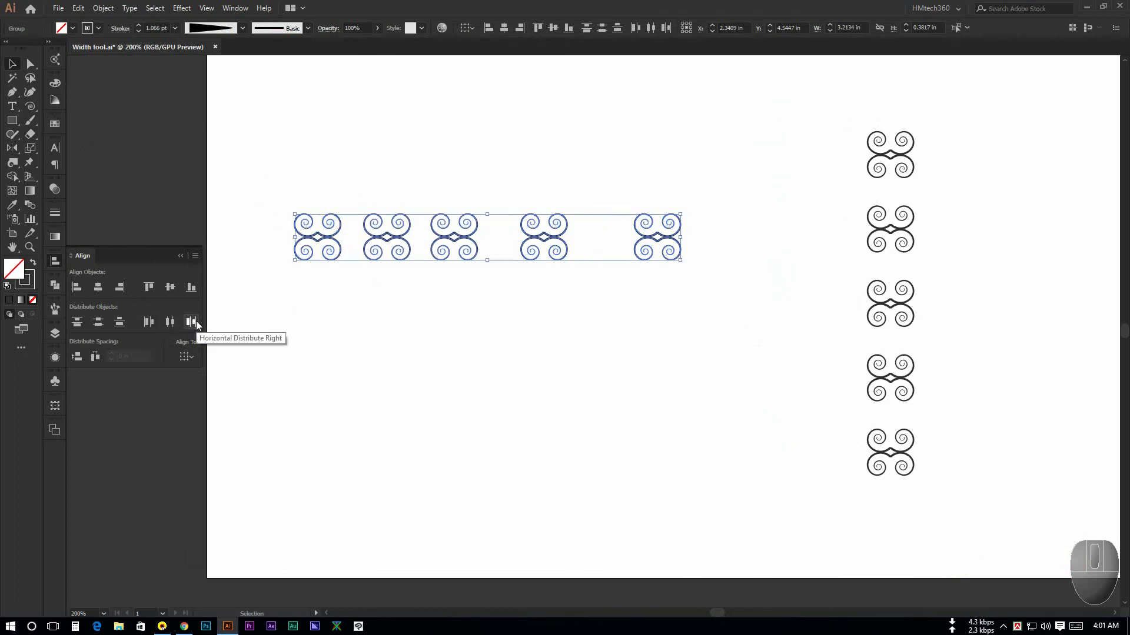
Step: Distribute the five ornaments of the horizontal row evenly by their right edges, and deselect them
left_click(191, 322)
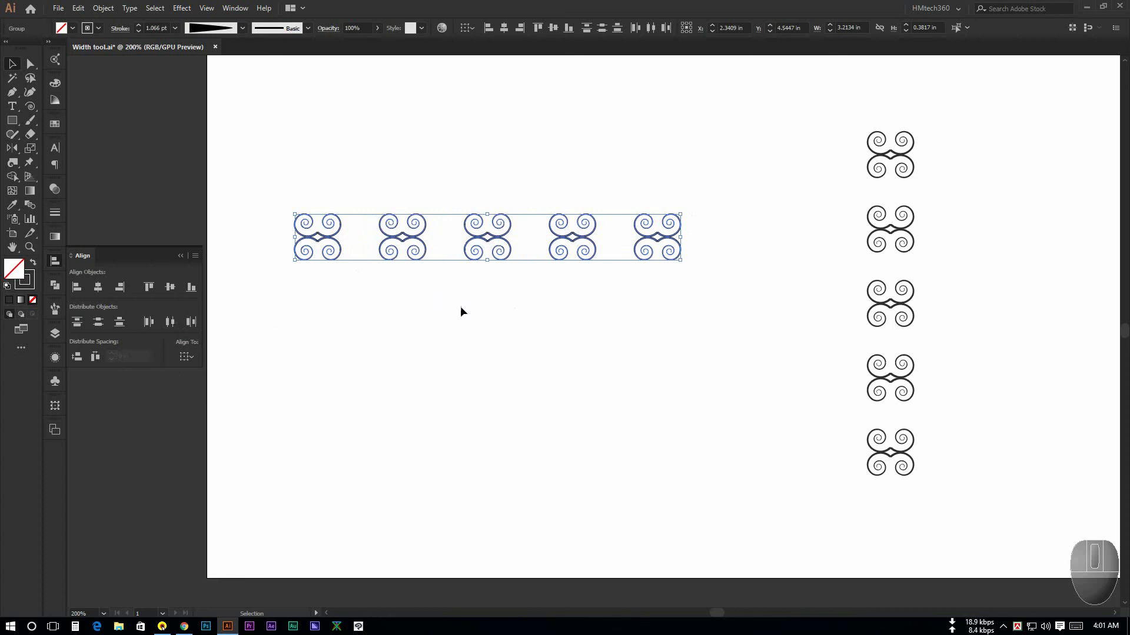
left_click(440, 304)
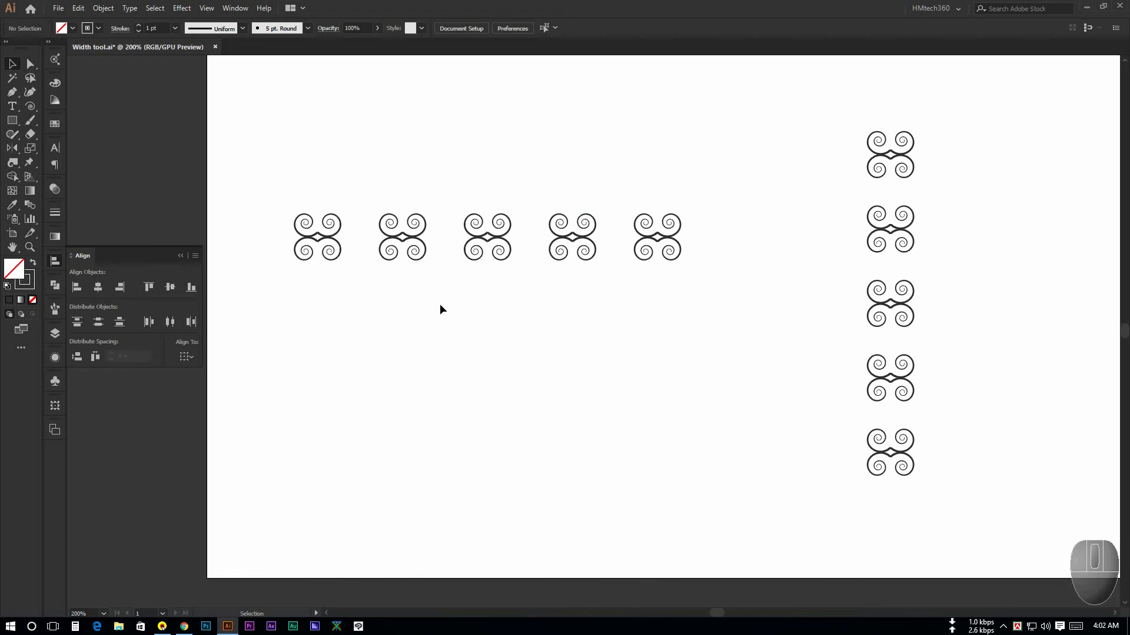
Step: Delete the two long ornamental border rows beneath the header line
scroll(233, 344, "down", 2)
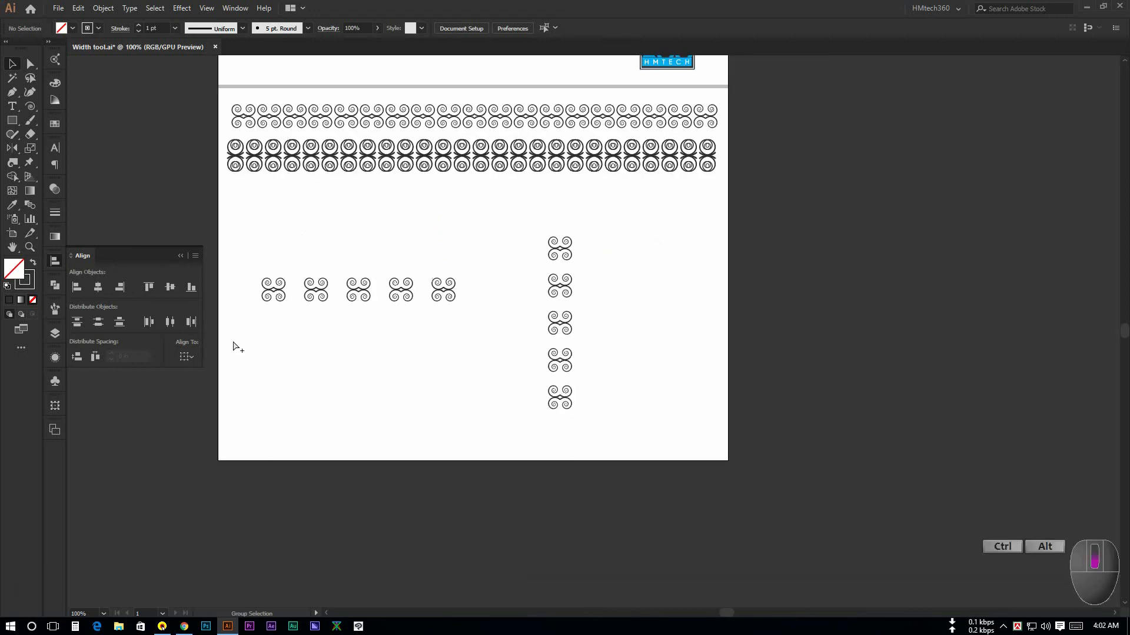
left_click_drag(501, 219, 585, 396)
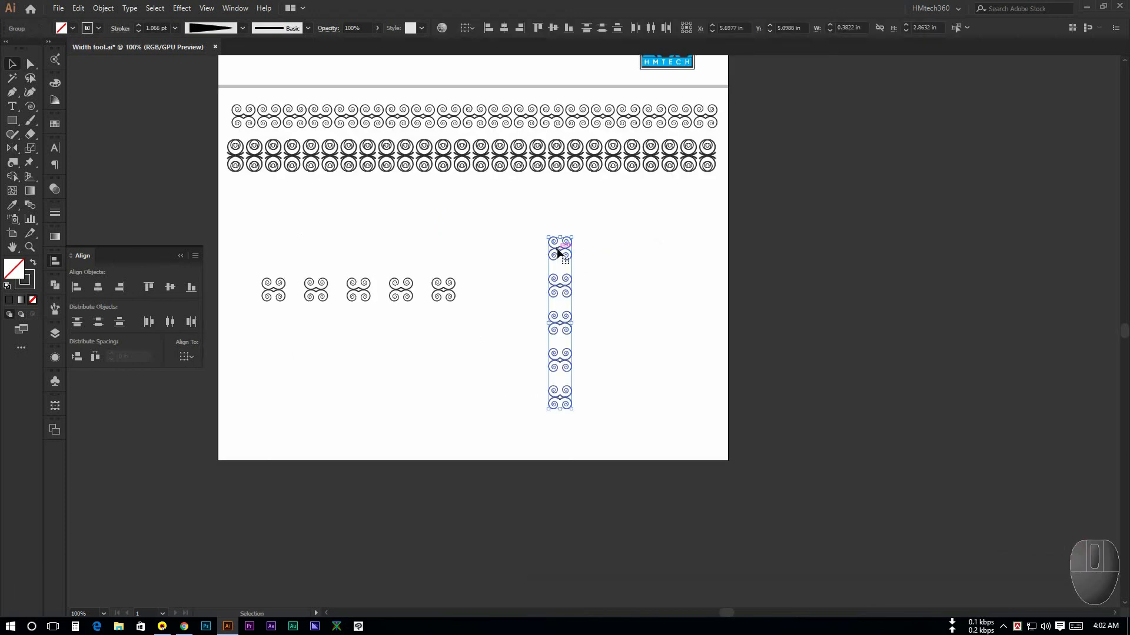
left_click_drag(212, 101, 747, 187)
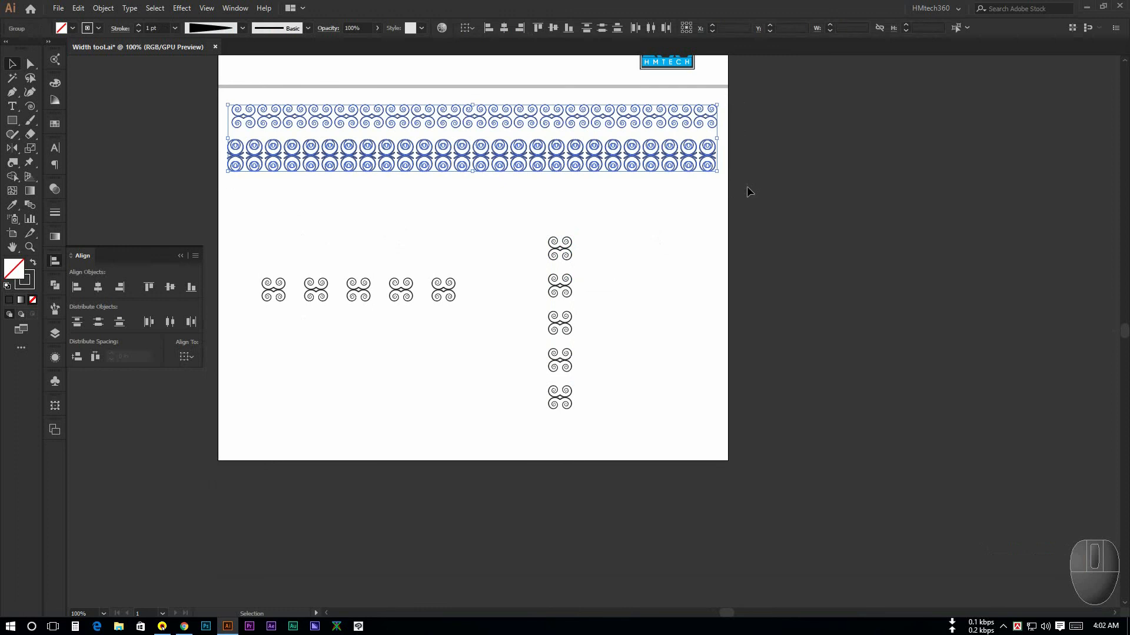
key("Delete")
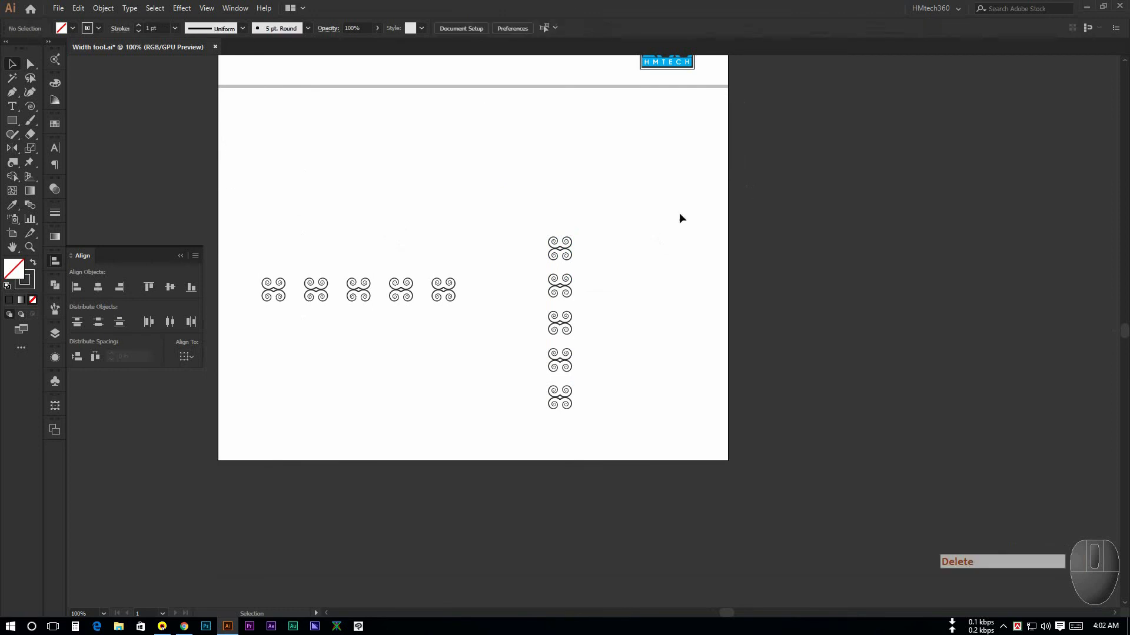
Step: Move the vertical column of five ornaments up to just below the header line
left_click_drag(542, 224, 582, 420)
left_click_drag(564, 252, 571, 129)
Step: Move the horizontal ornament row down the artboard and extend it to eight ornaments with three unevenly spaced copies
left_click_drag(227, 271, 421, 312)
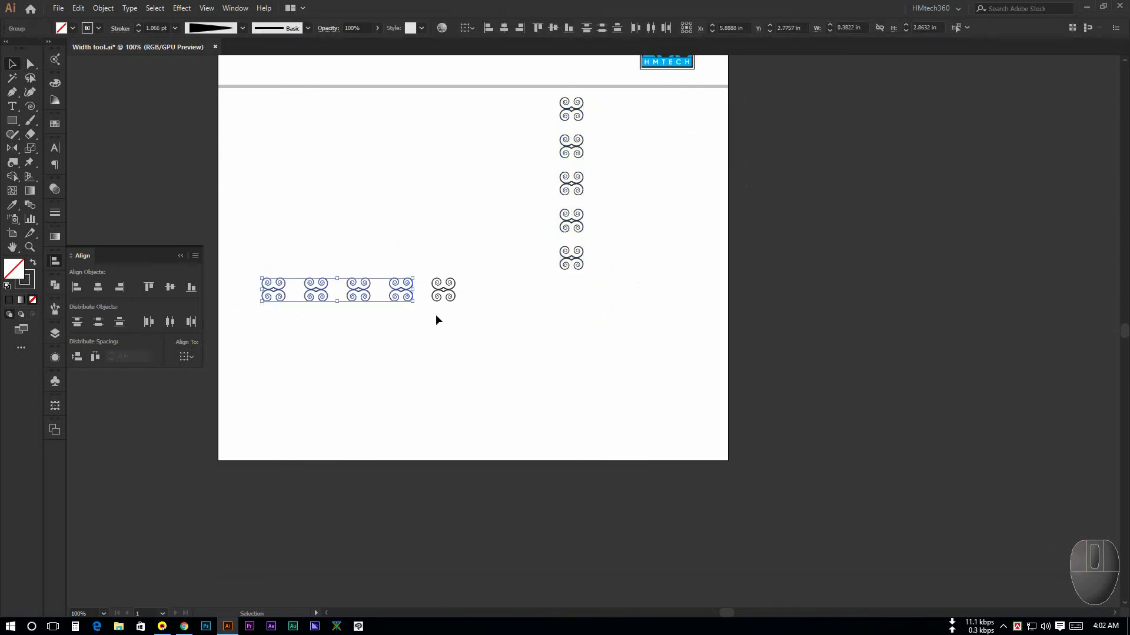
left_click(241, 256)
left_click_drag(244, 259, 490, 371)
left_click(513, 393)
left_click_drag(493, 374, 605, 377)
left_click(634, 402)
Step: Distribute the eight ornaments of the horizontal row by their horizontal centers, keeping Align to Selection
left_click_drag(499, 415, 579, 400)
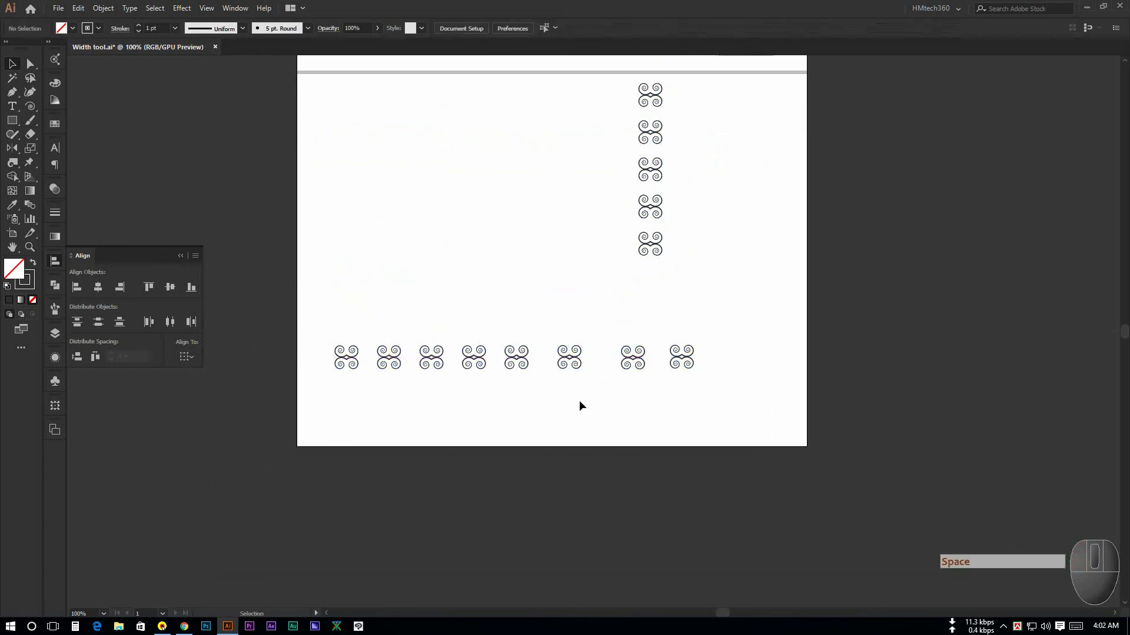
scroll(578, 402, "up", 1)
left_click_drag(411, 414, 493, 398)
left_click_drag(281, 246, 870, 385)
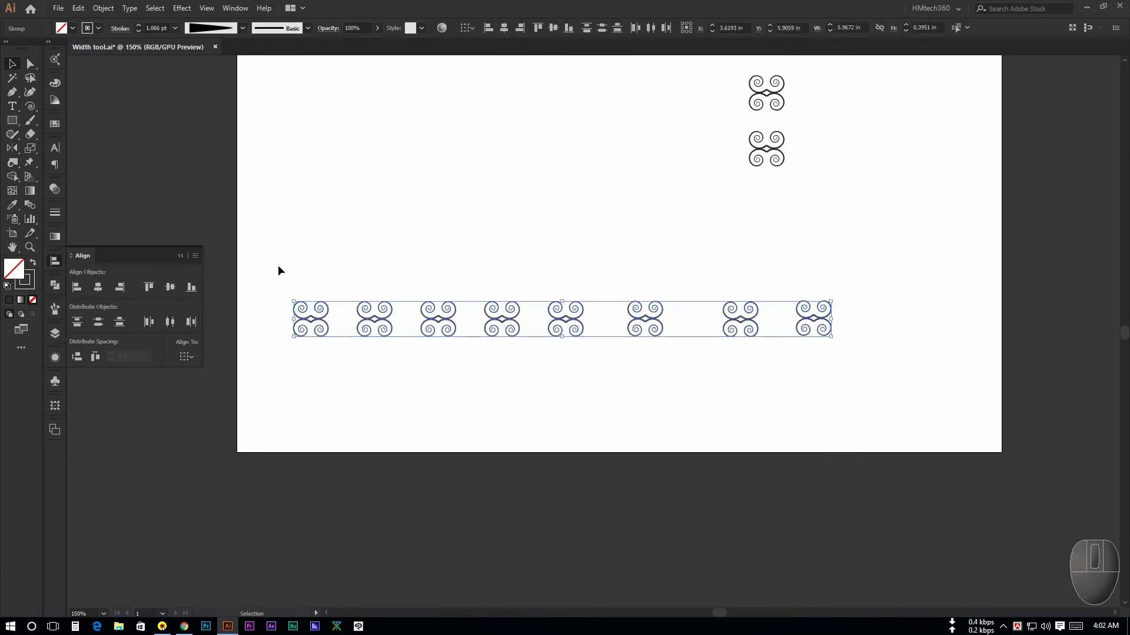
left_click_drag(284, 270, 879, 381)
left_click(192, 357)
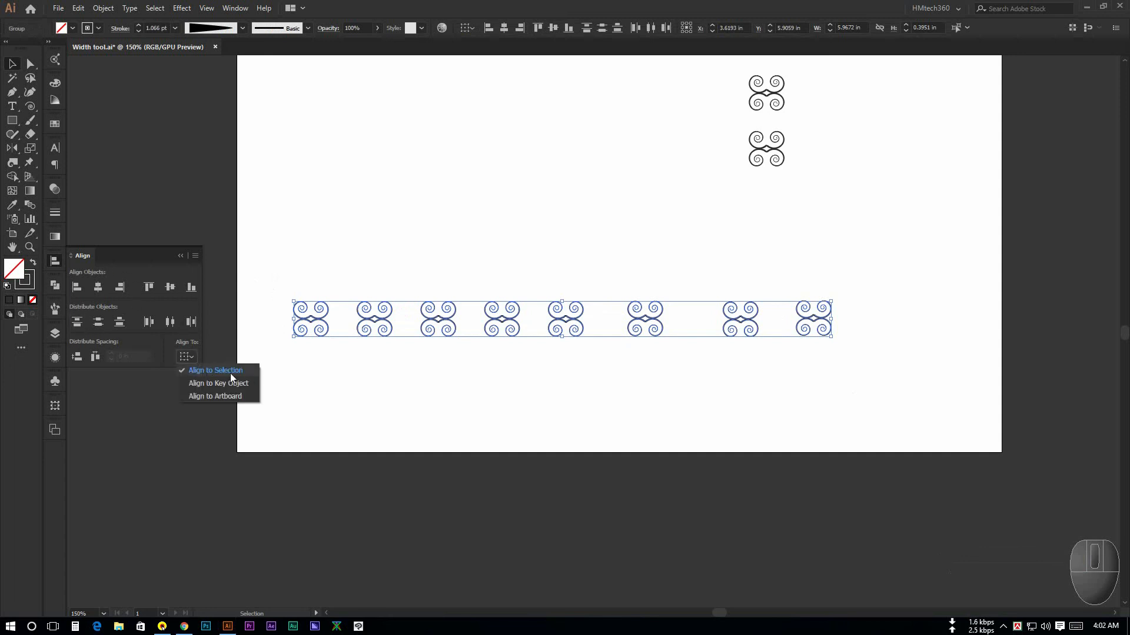
left_click(156, 253)
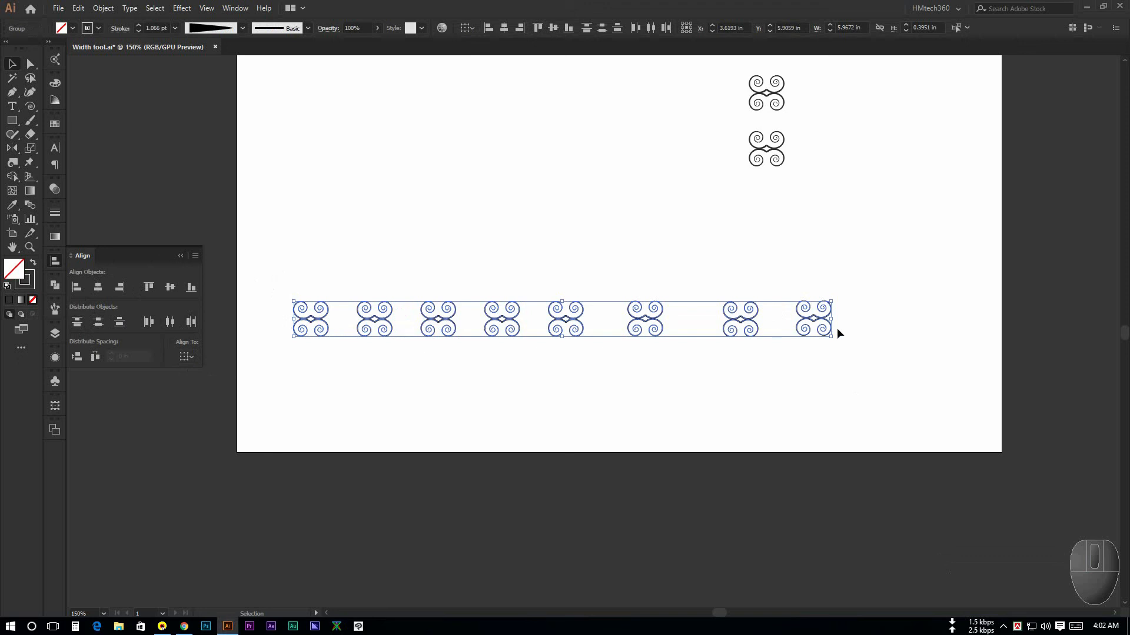
left_click(166, 325)
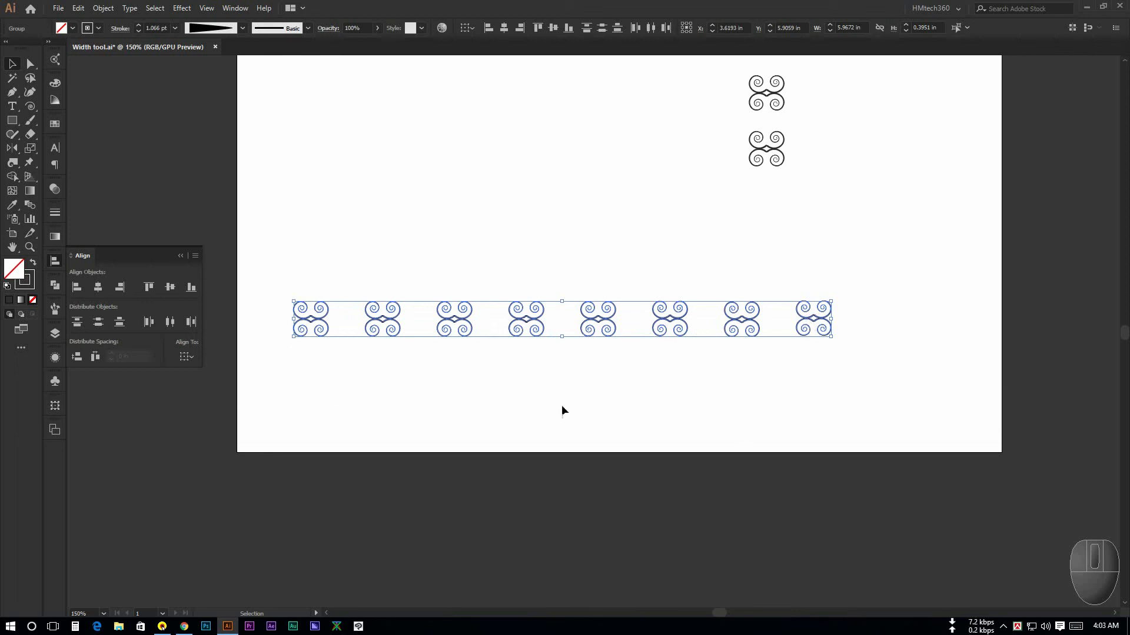
Step: Distribute the eight row ornaments by their horizontal centers with Align to Artboard, and deselect them
left_click(192, 358)
left_click(207, 397)
left_click(164, 323)
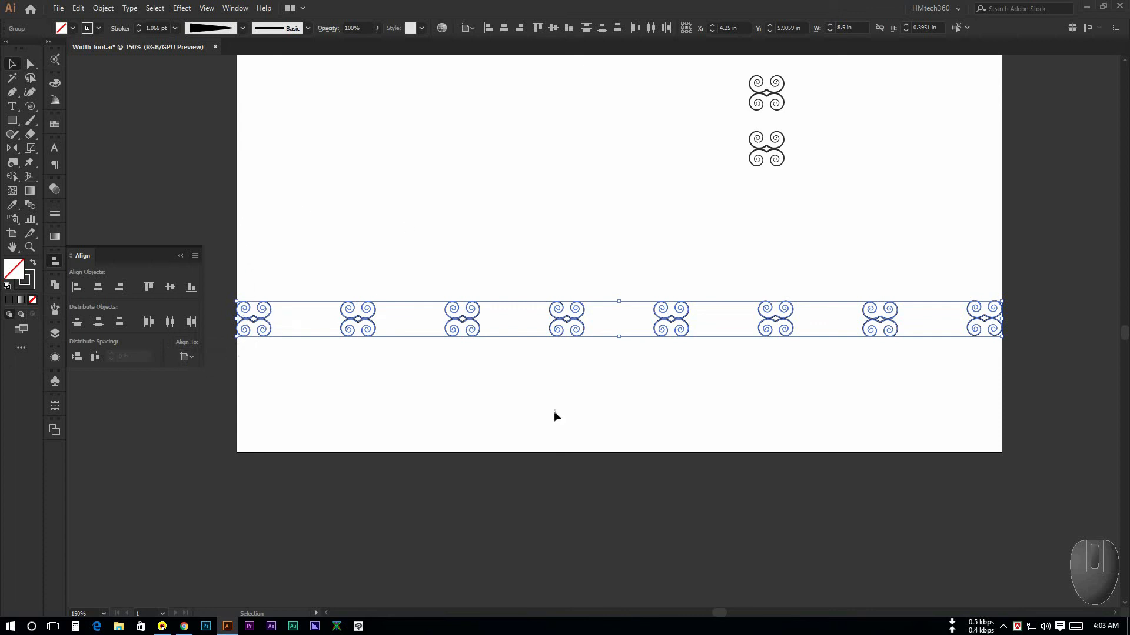
scroll(483, 416, "down", 2)
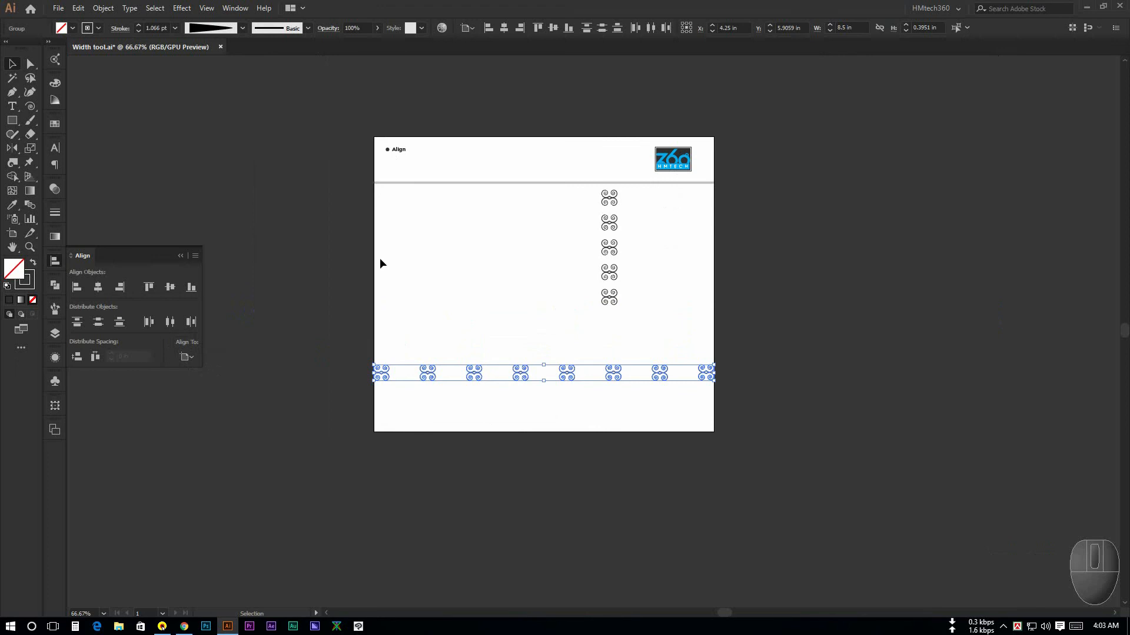
scroll(573, 388, "up", 2)
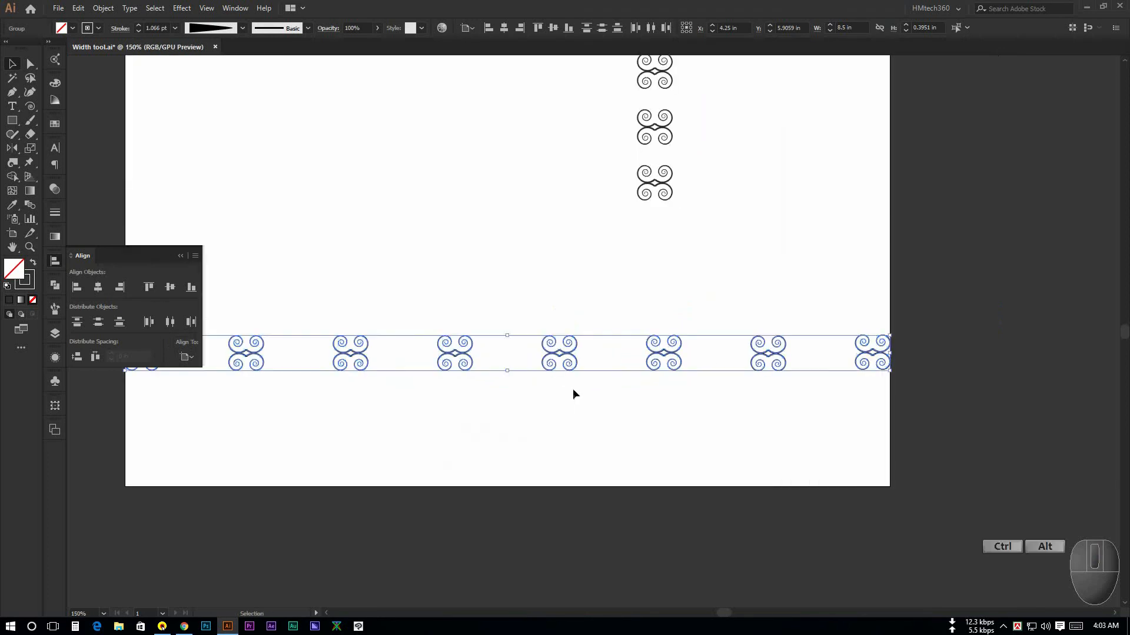
left_click_drag(448, 415, 528, 385)
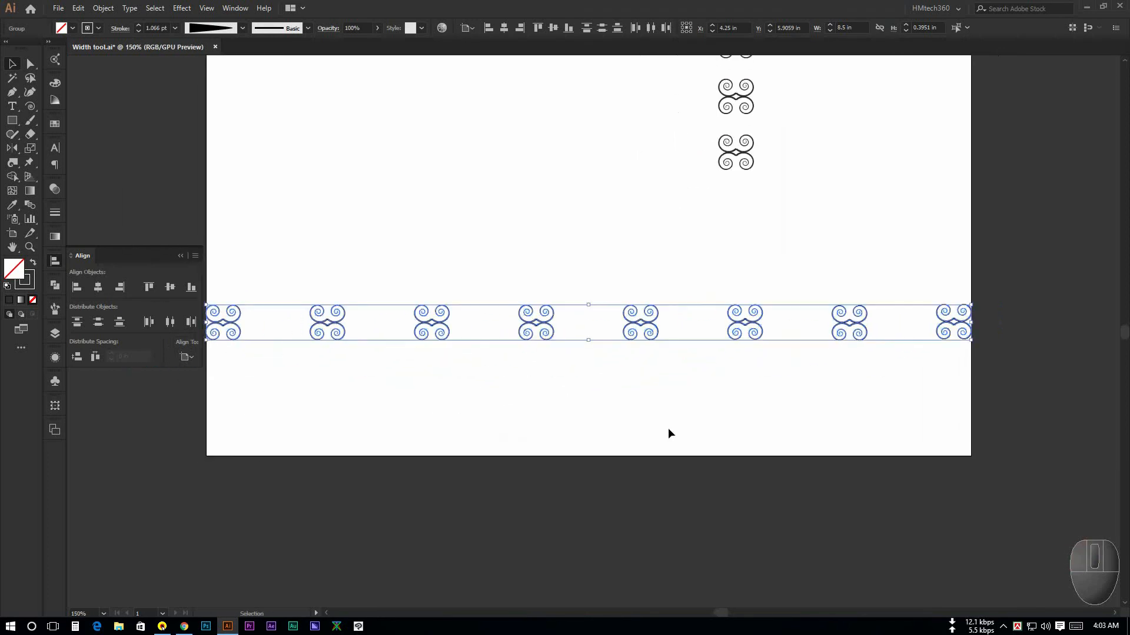
left_click(634, 432)
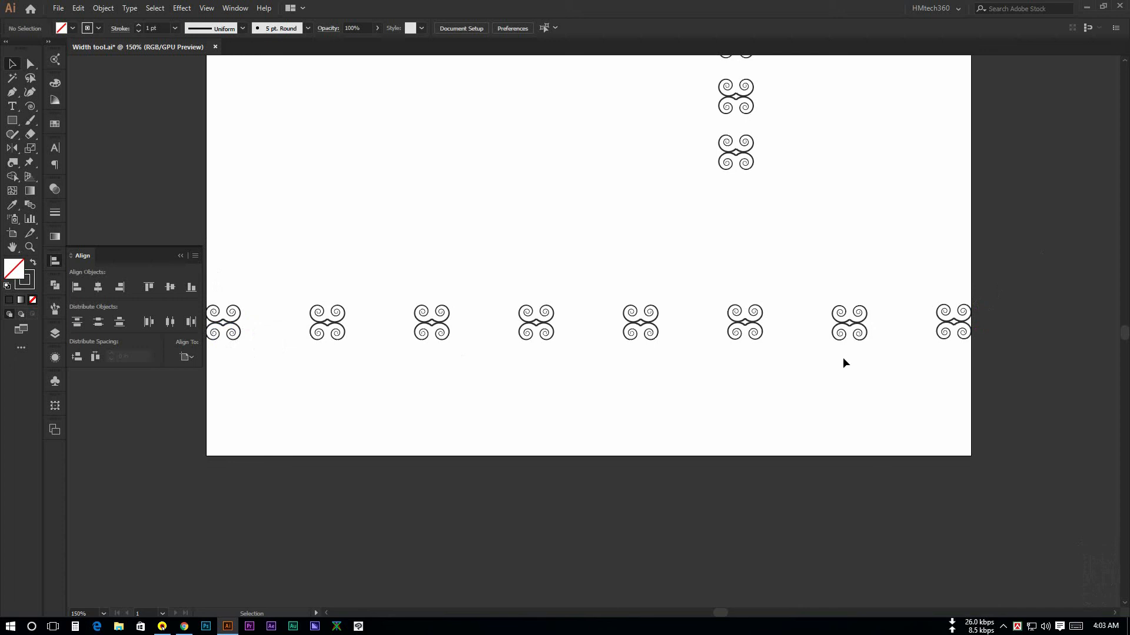
Step: Align the top two ornaments of the vertical column to the artboard's left edge, and undo the alignment
left_click_drag(653, 353, 704, 410)
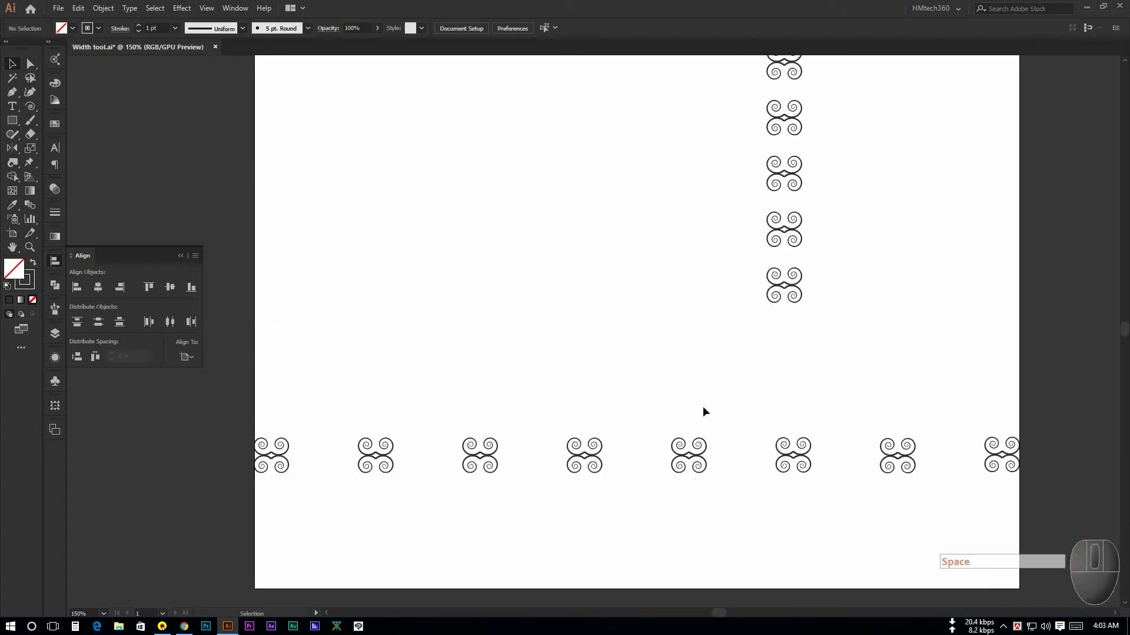
scroll(700, 384, "down", 1)
left_click_drag(673, 330, 676, 351)
left_click_drag(708, 171, 784, 374)
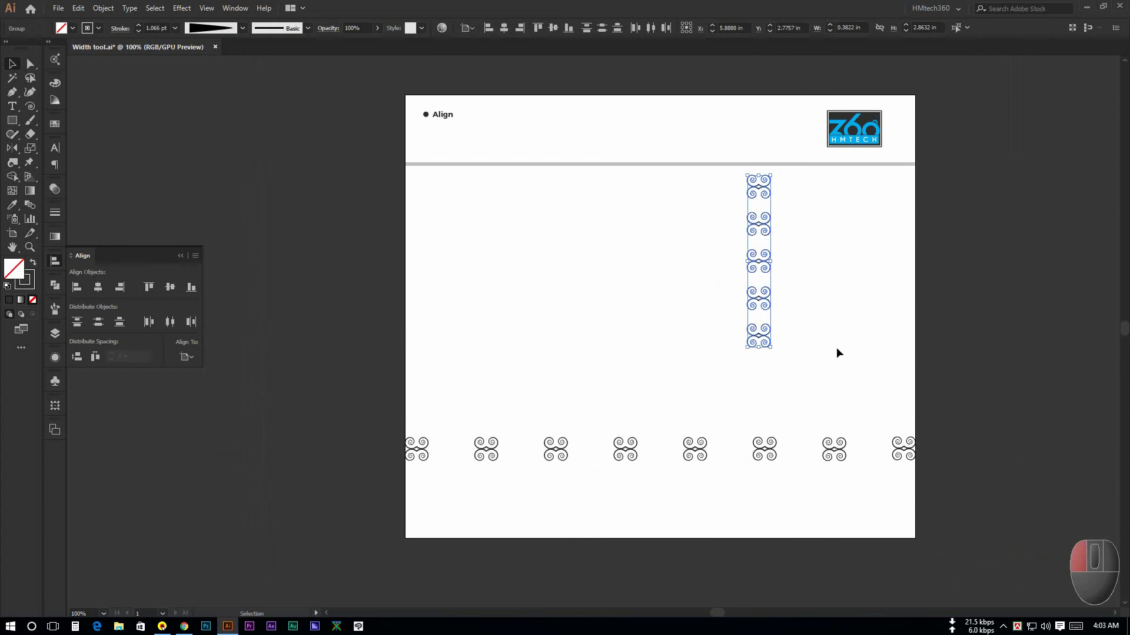
left_click(838, 352)
left_click(764, 186)
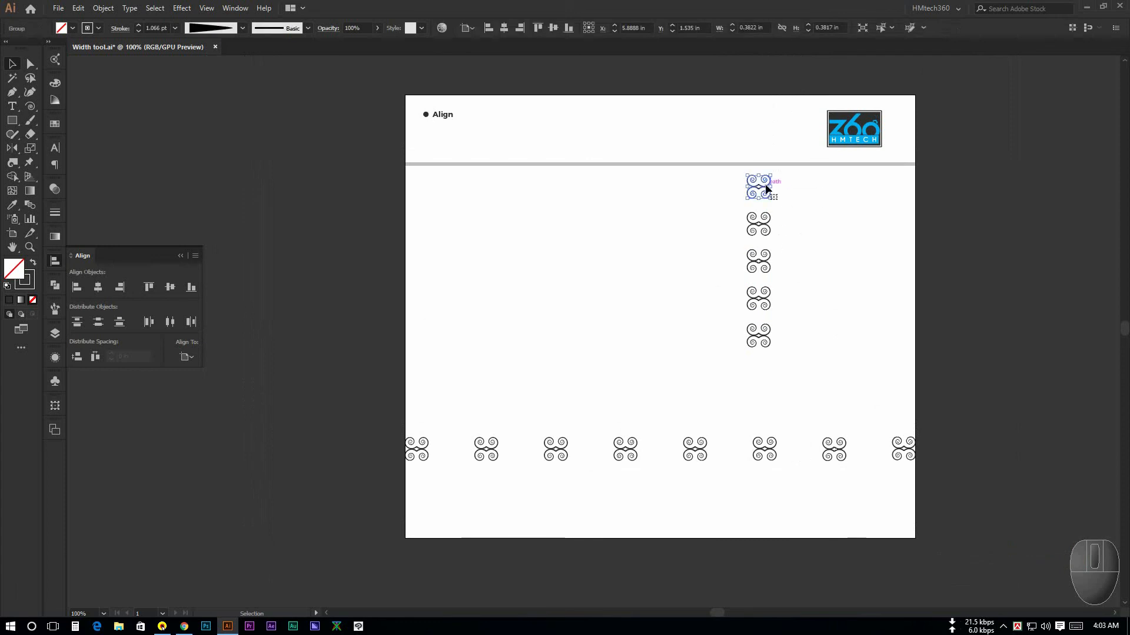
left_click_drag(703, 176, 826, 225)
scroll(789, 224, "up", 1)
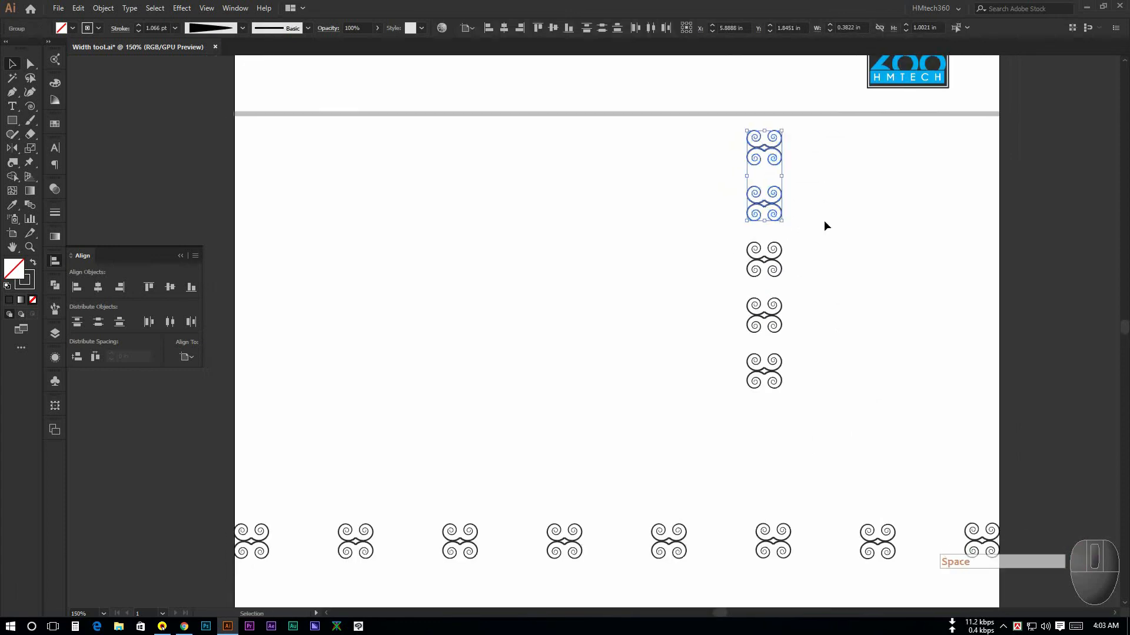
left_click(76, 287)
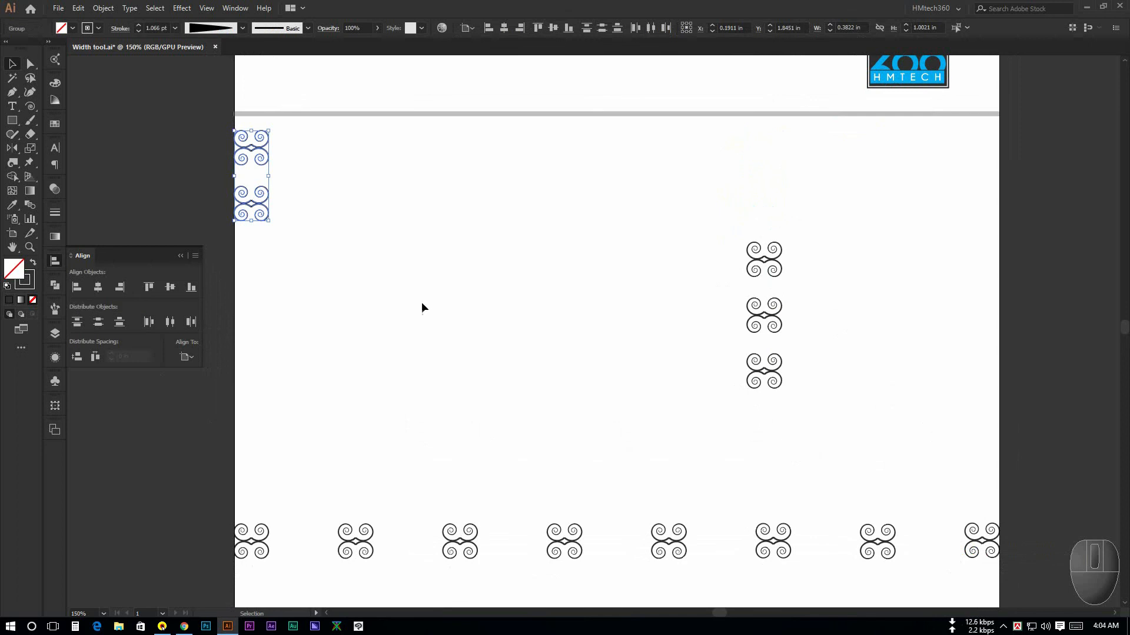
key("ctrl+z")
Step: Move the column's top ornament about 0.57 in left, left-align all five with Align to Selection, and undo that alignment
left_click_drag(769, 147, 717, 147)
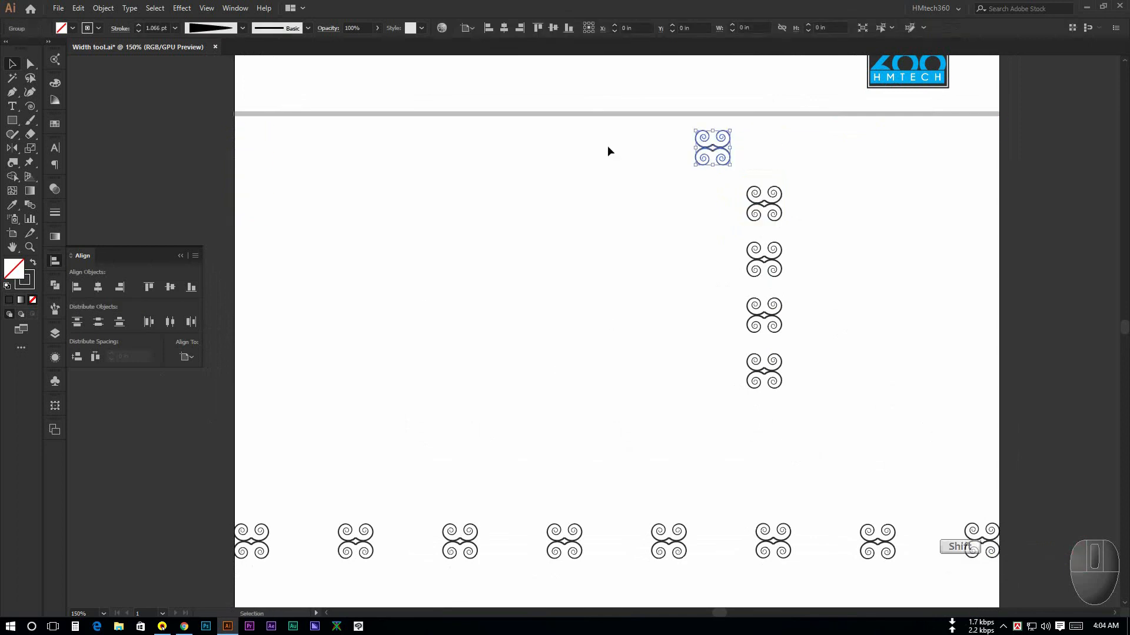
left_click_drag(620, 144, 818, 412)
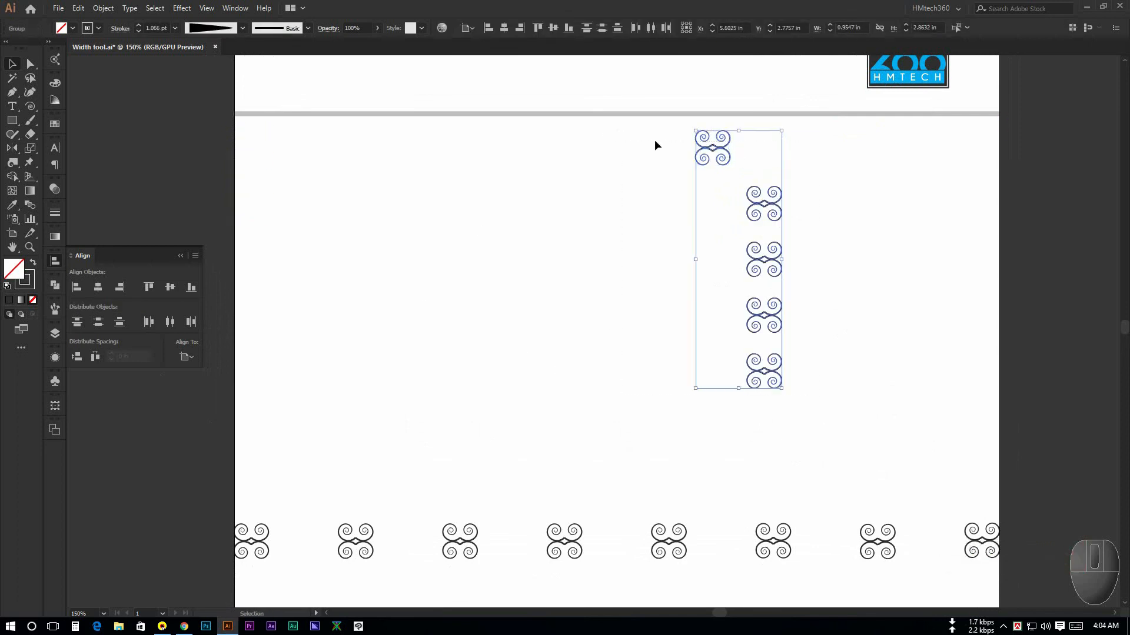
left_click(187, 357)
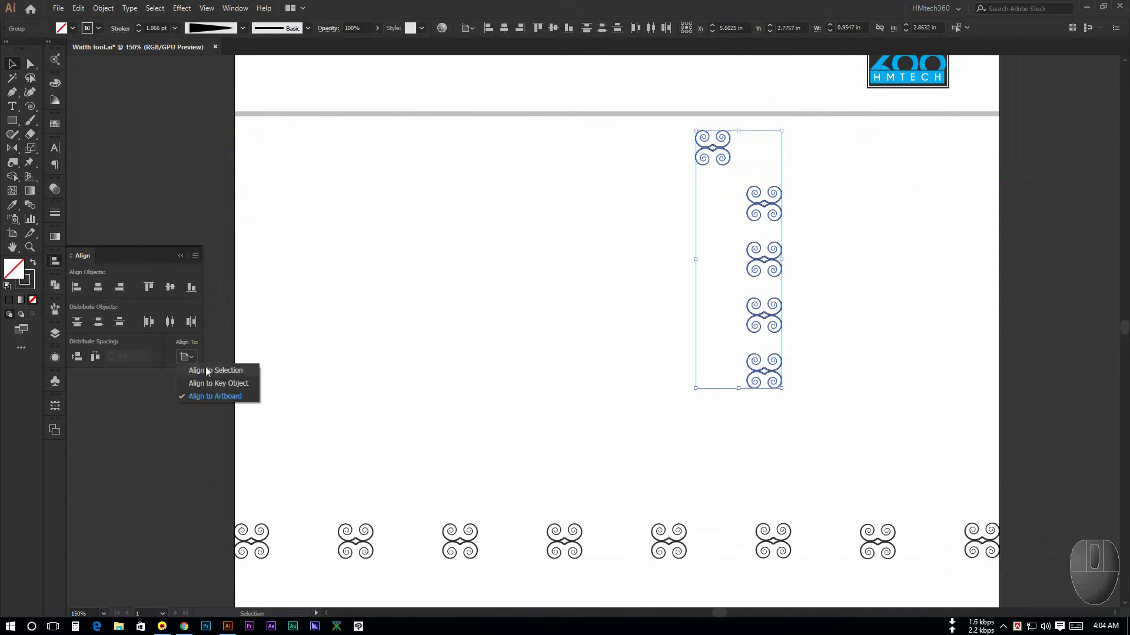
left_click(207, 371)
left_click(76, 287)
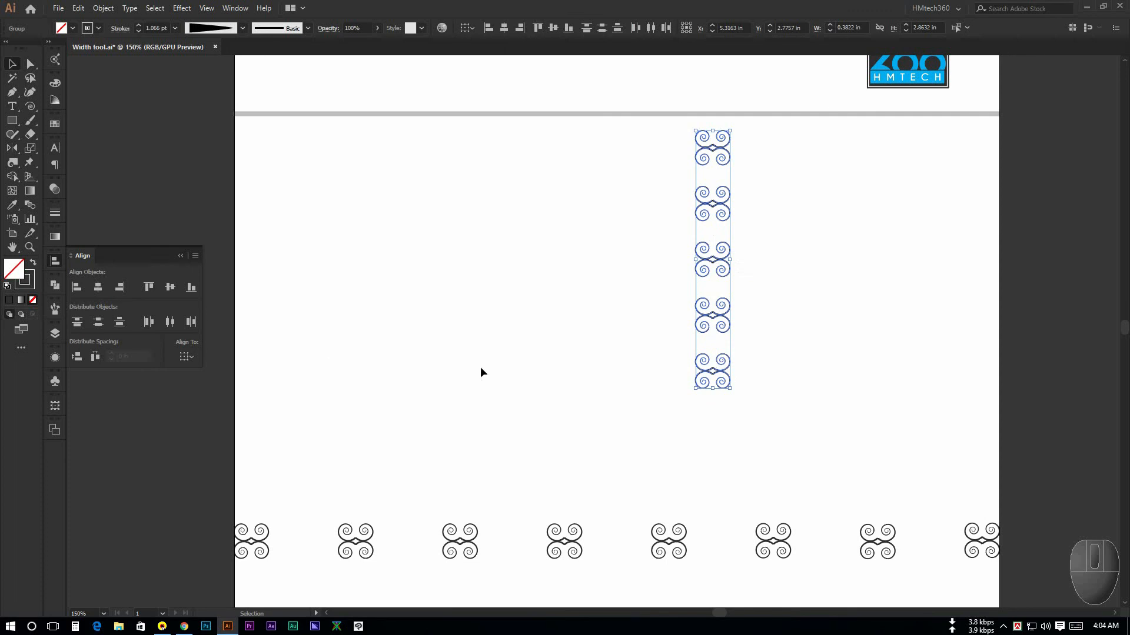
key("ctrl+z")
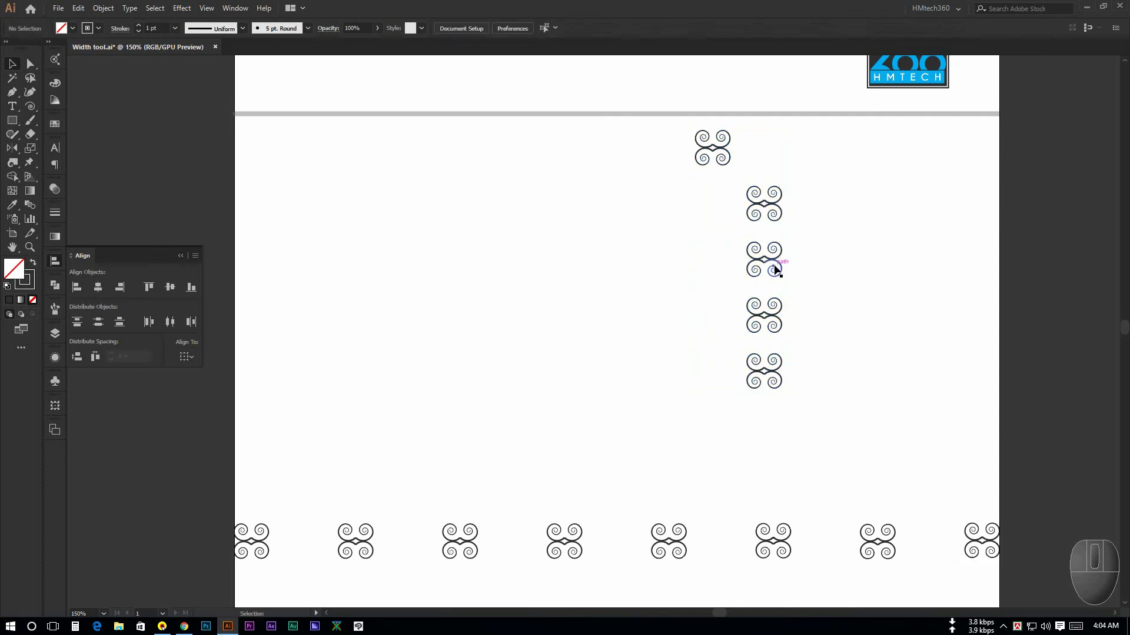
Step: Align all five ornaments of the vertical column to the left edge using Align to Artboard, and deselect them
left_click(772, 264)
left_click_drag(648, 129, 835, 412)
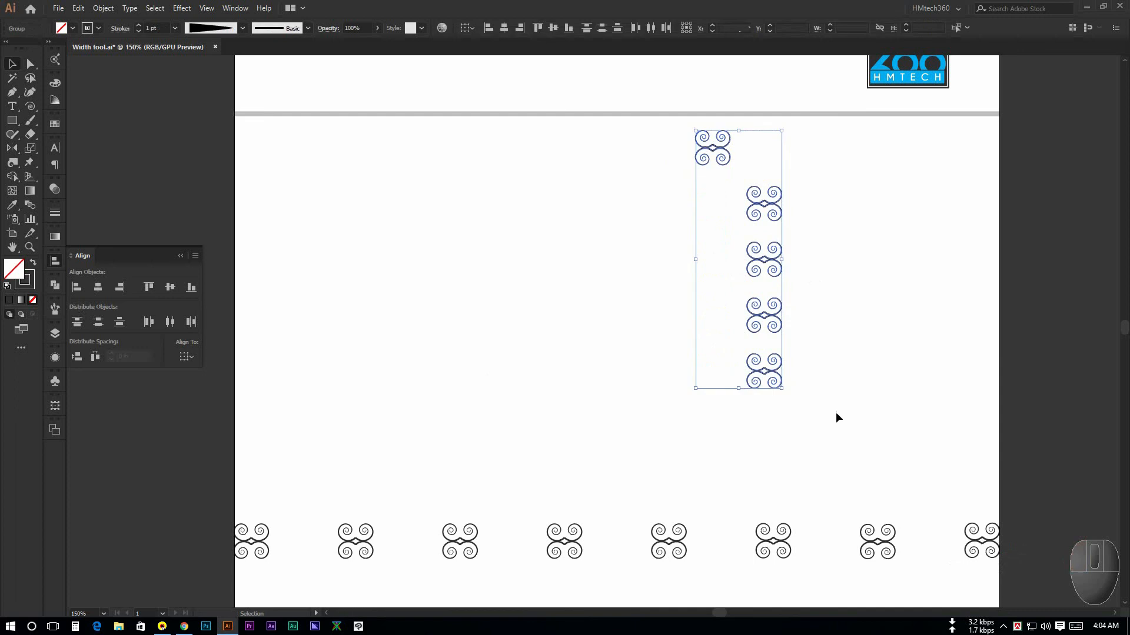
left_click(188, 356)
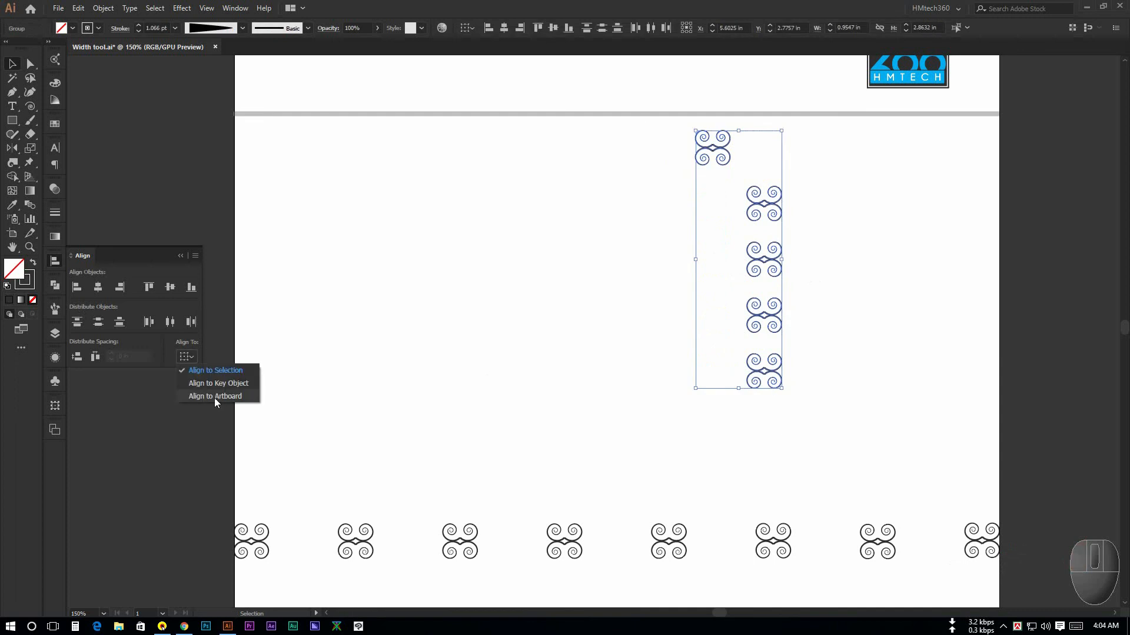
left_click(214, 396)
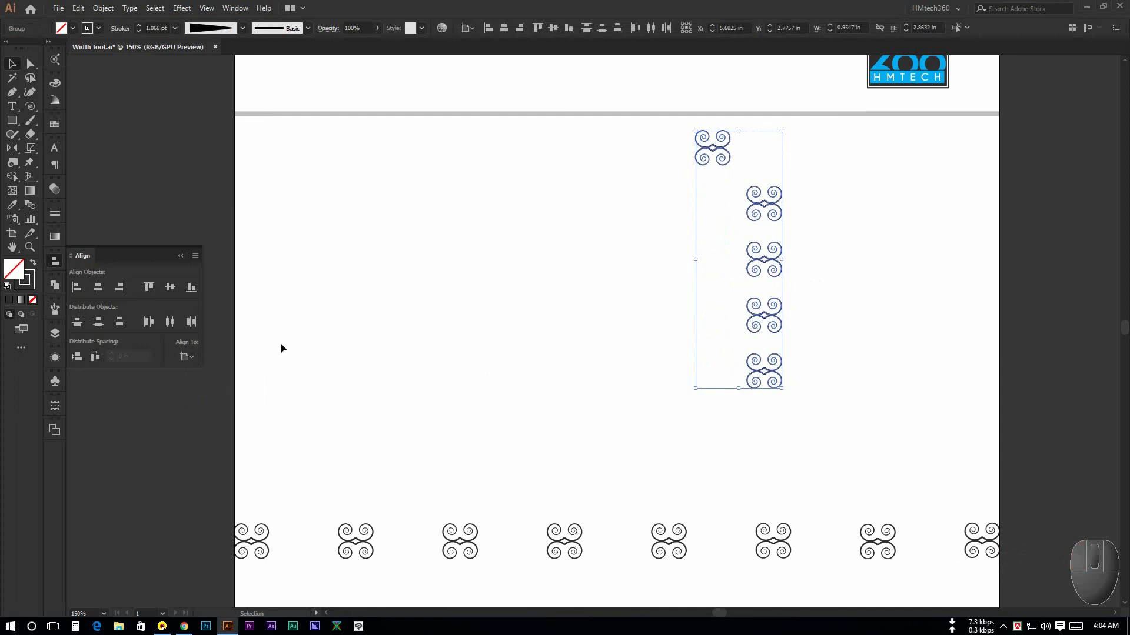
left_click(75, 287)
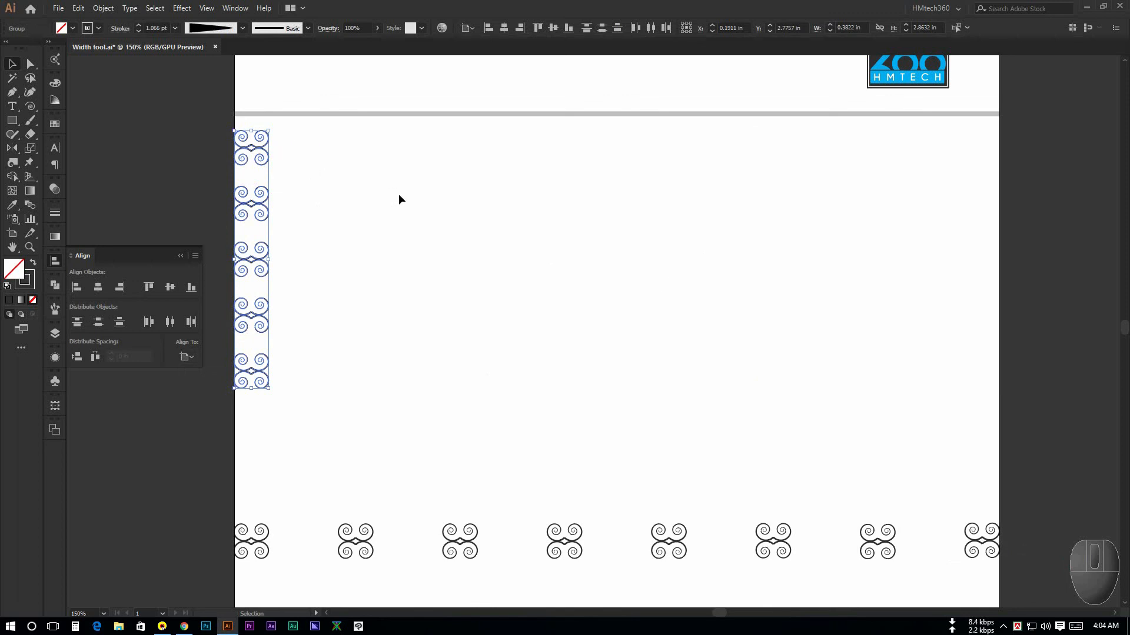
left_click(362, 176)
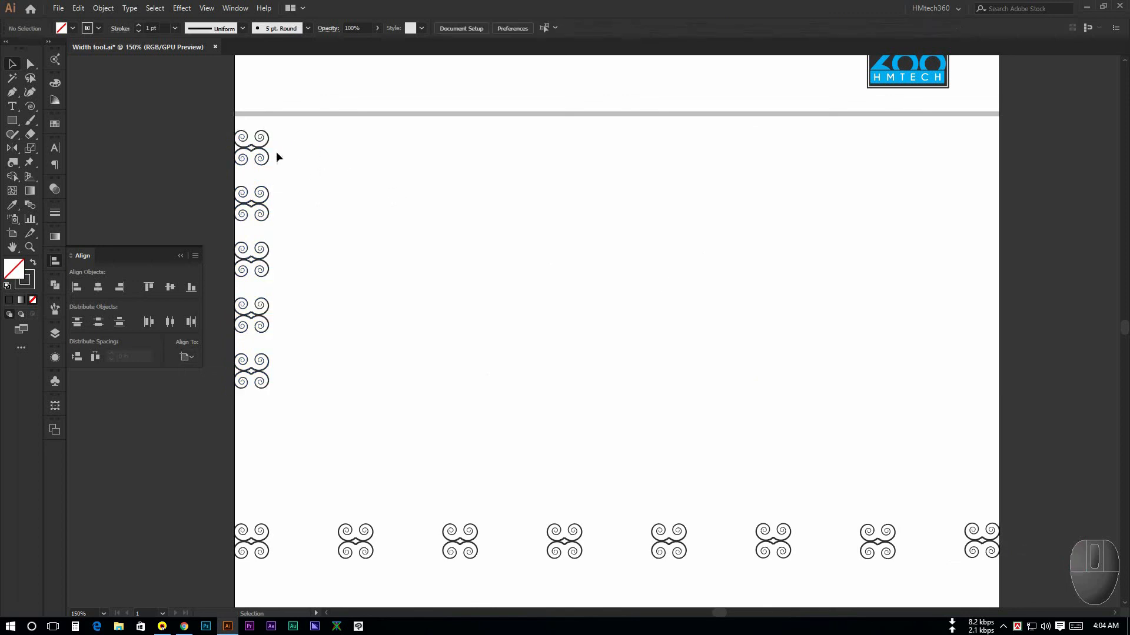
Step: Align the column's bottom two ornaments to the artboard's right edge
left_click_drag(322, 239, 243, 397)
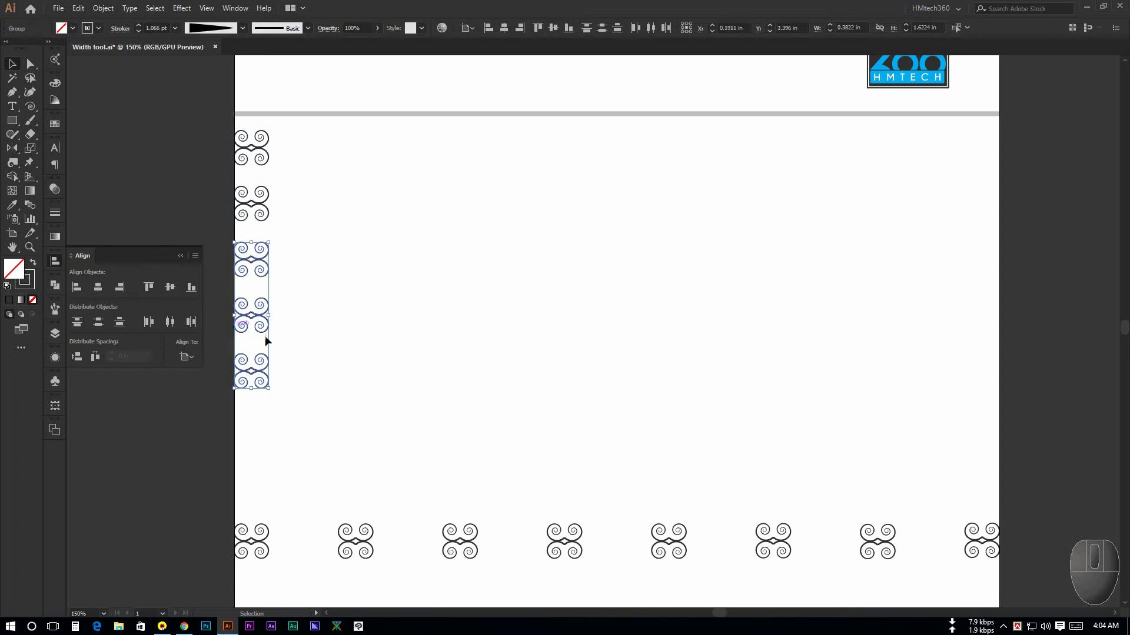
left_click_drag(346, 297, 220, 382)
left_click(124, 287)
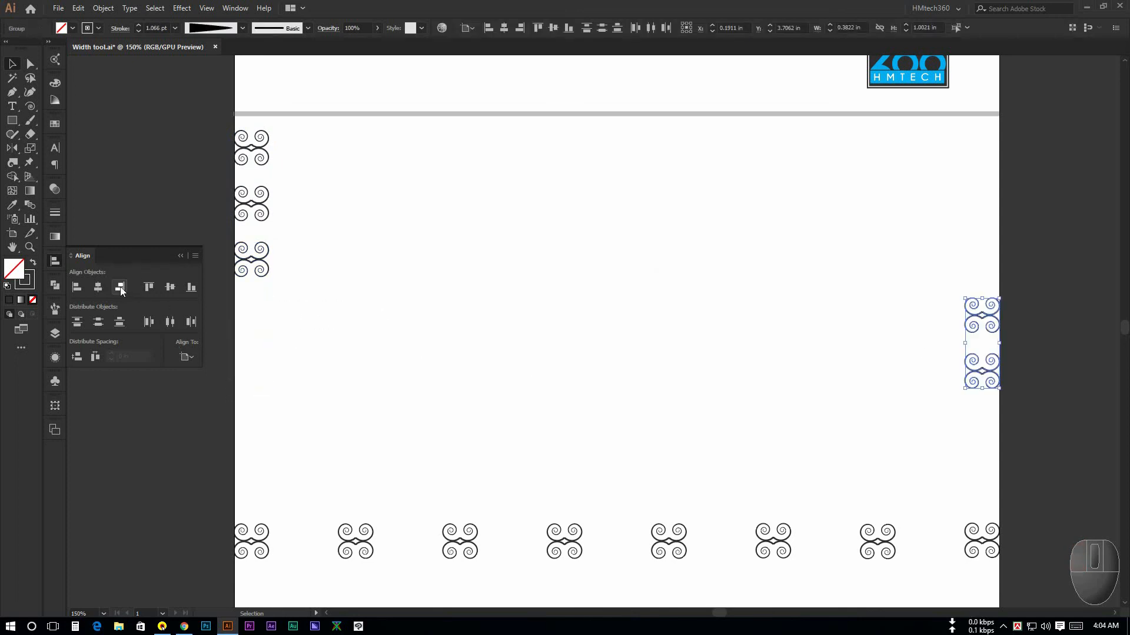
Step: Center the column's third ornament horizontally on the artboard, and deselect it
left_click(263, 262)
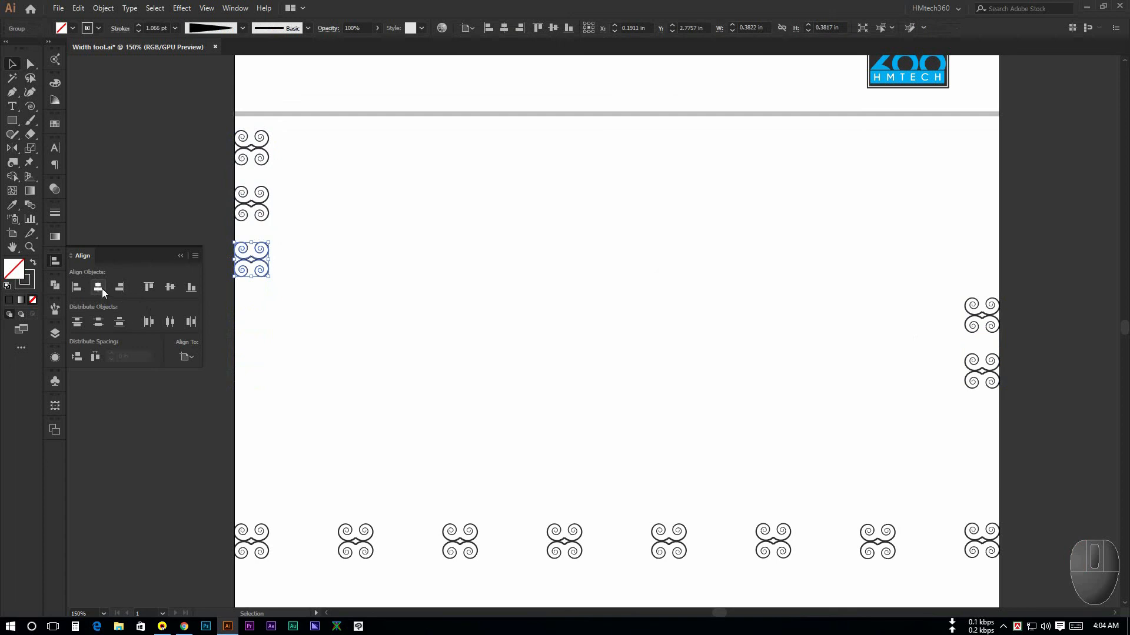
left_click(98, 287)
left_click(366, 366)
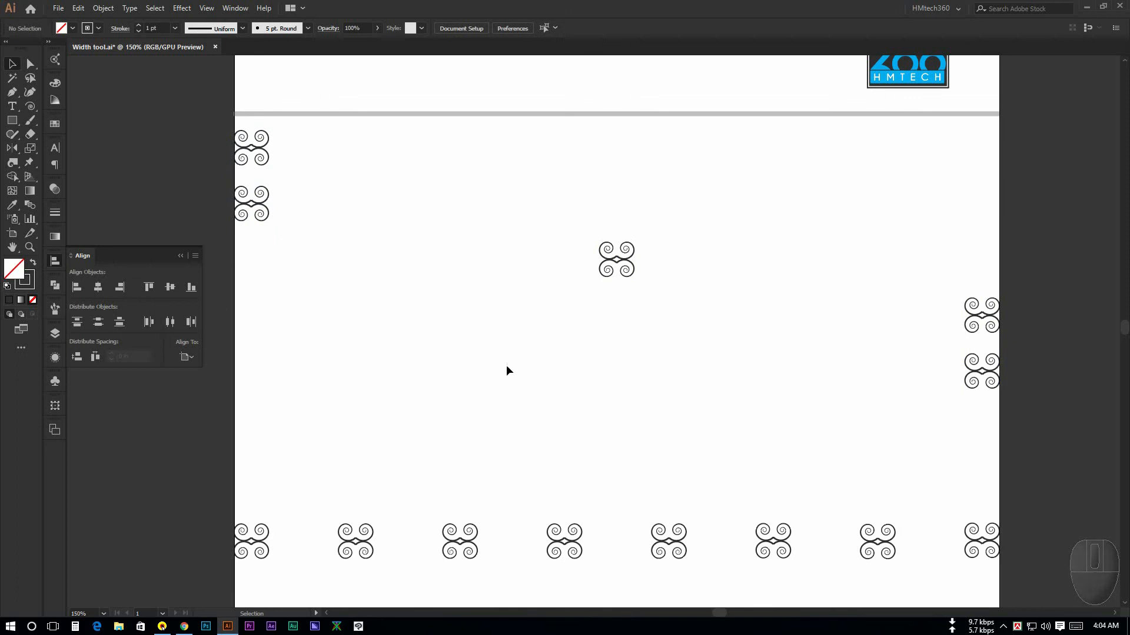
scroll(464, 351, "down", 2)
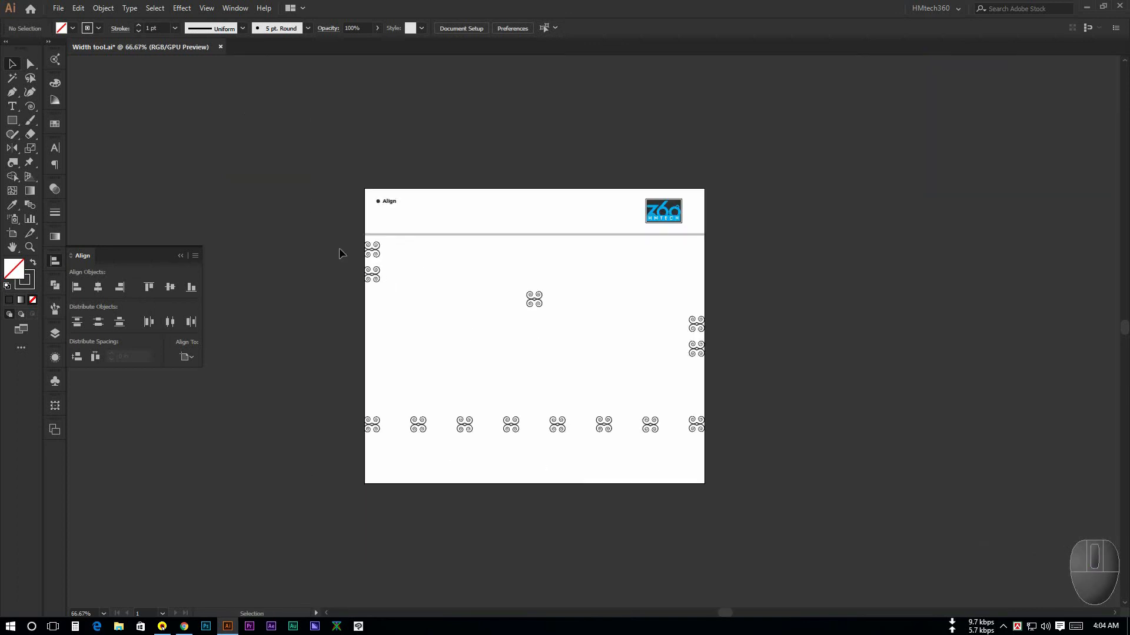
left_click_drag(340, 249, 706, 471)
left_click(740, 473)
left_click_drag(328, 249, 724, 492)
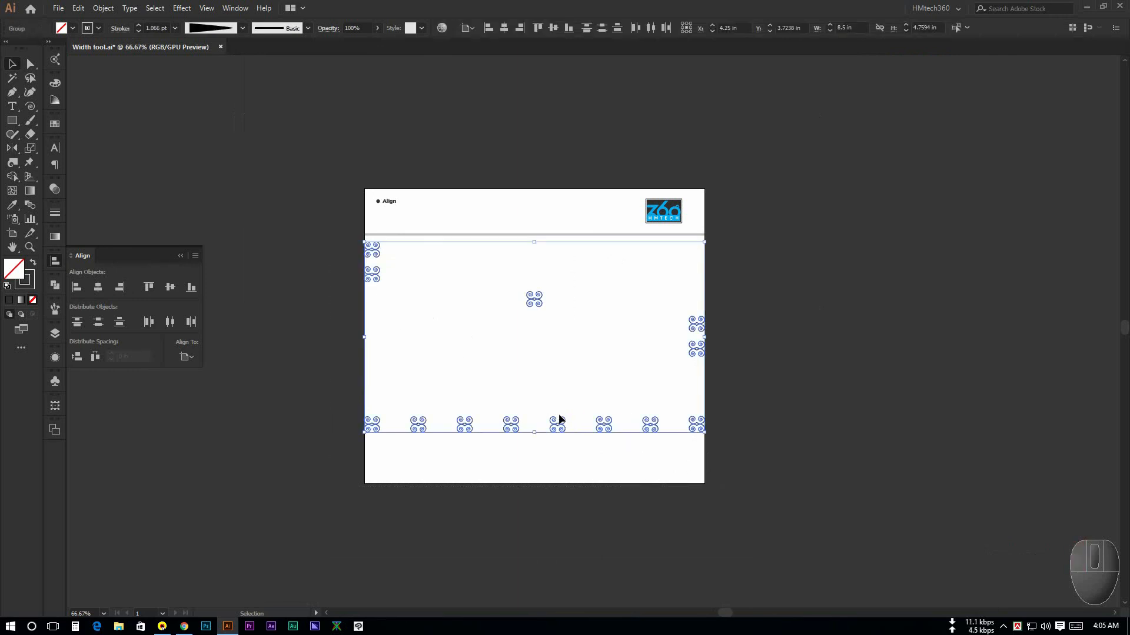
left_click(560, 382)
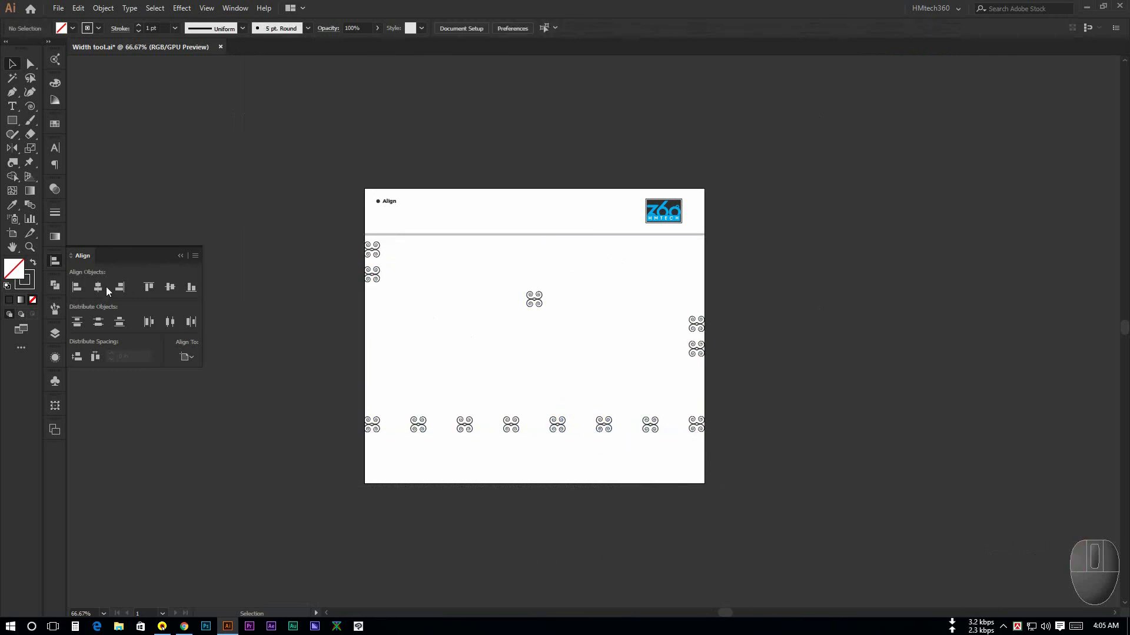
left_click_drag(333, 377, 733, 496)
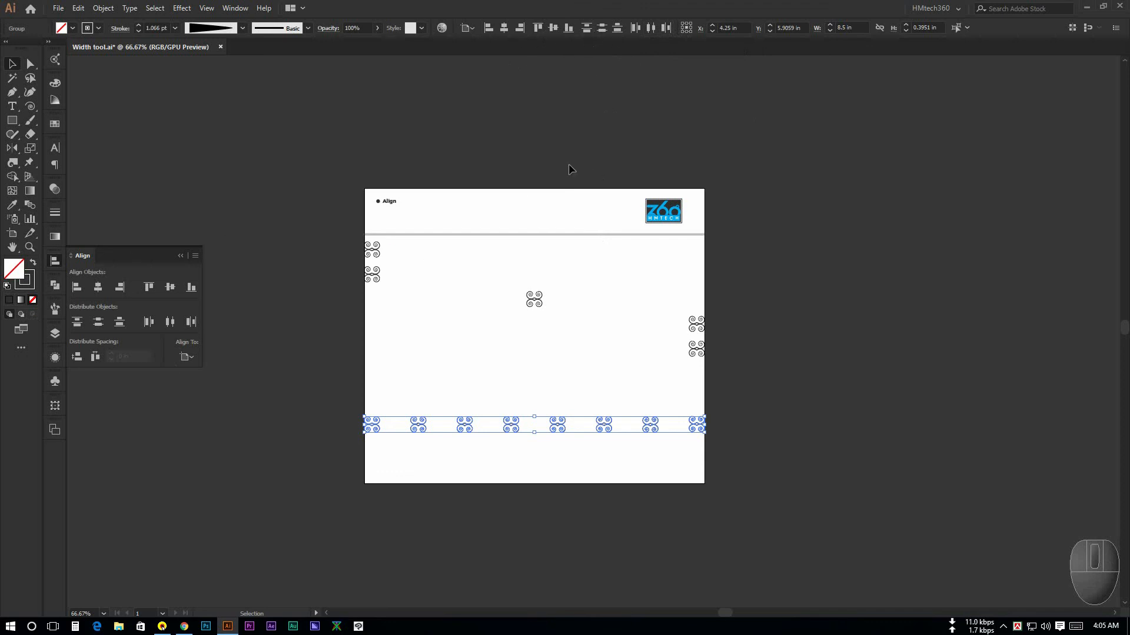
left_click(497, 344)
Step: Delete all the spiral ornaments from the artboard, keeping the Align heading, divider line and logo
key("ctrl+1")
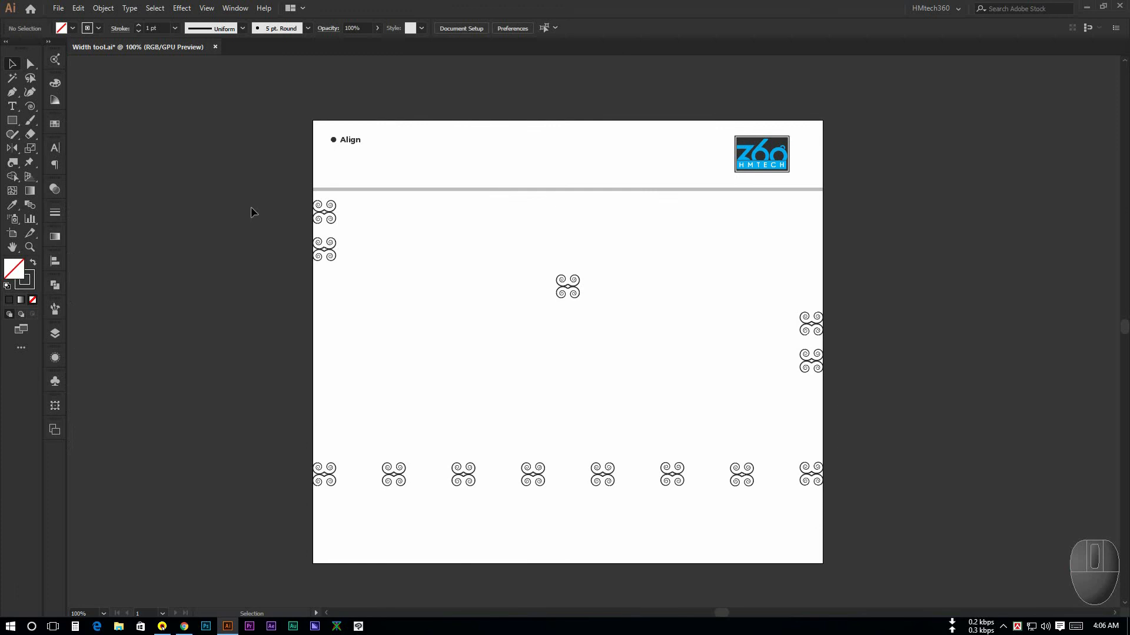
left_click_drag(272, 212, 862, 514)
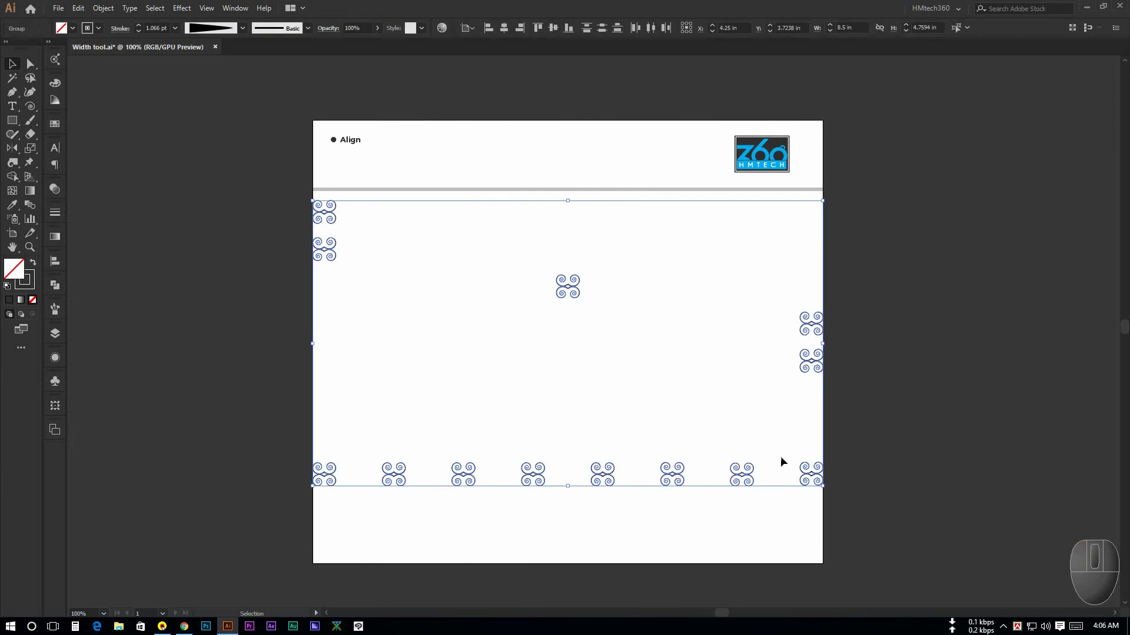
key("Delete")
key("ctrl+minus")
left_click_drag(622, 357, 601, 323)
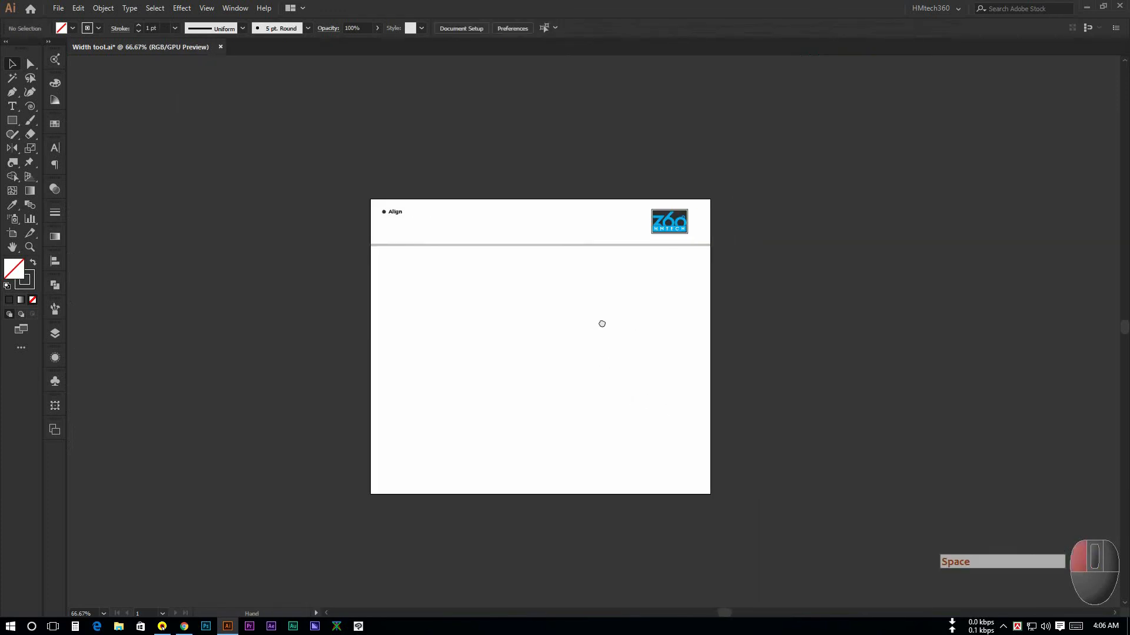